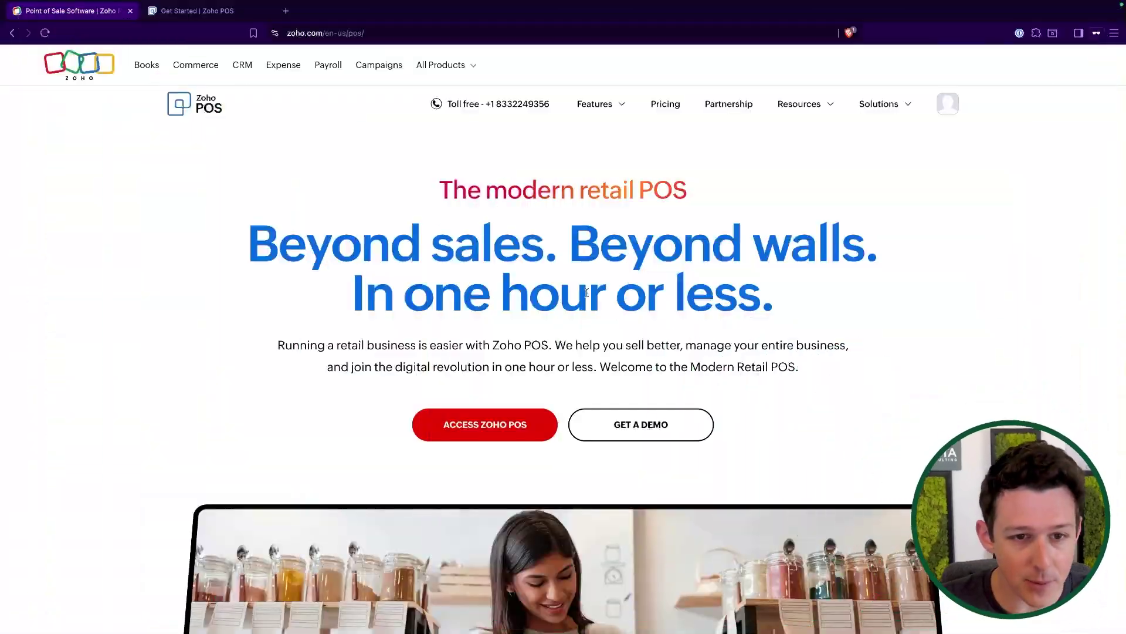
# Step: Look over the Zoho POS homepage's introduction and its animated sales invoice checkout demo
pyautogui.scroll(-2, 587, 296)
pyautogui.scroll(-10, 587, 296)
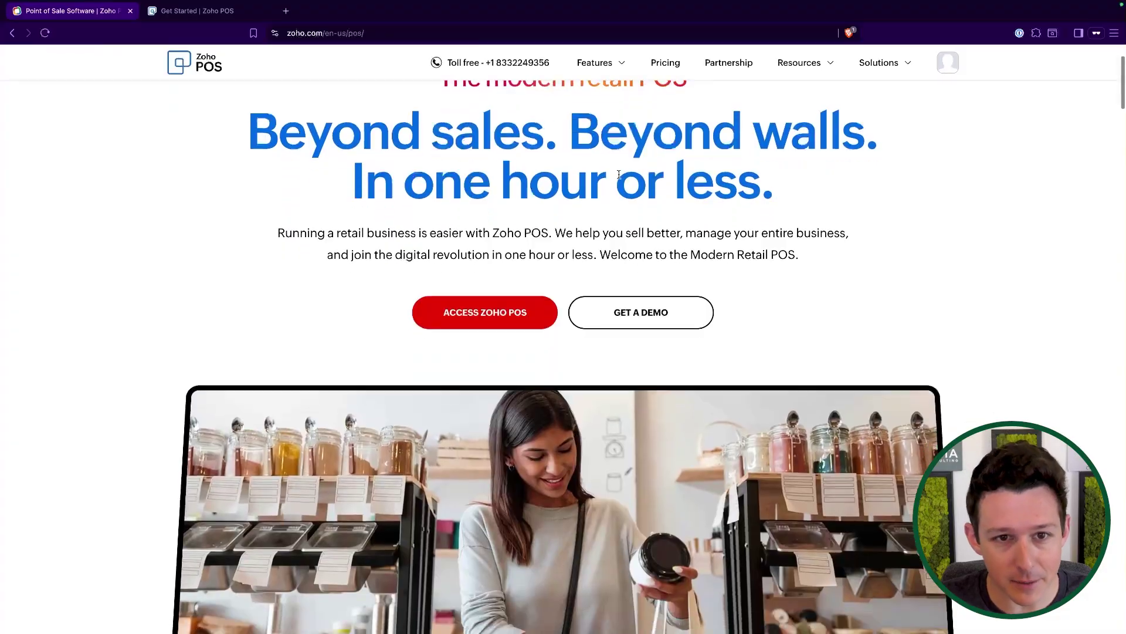
pyautogui.scroll(12, 528, 294)
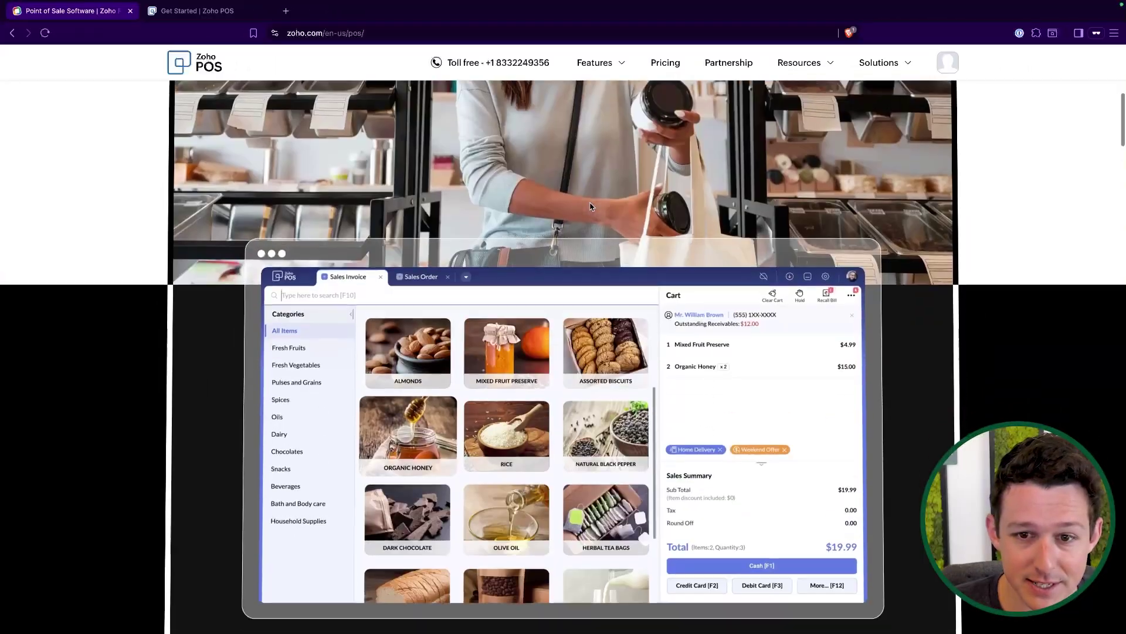
pyautogui.scroll(-1, 591, 206)
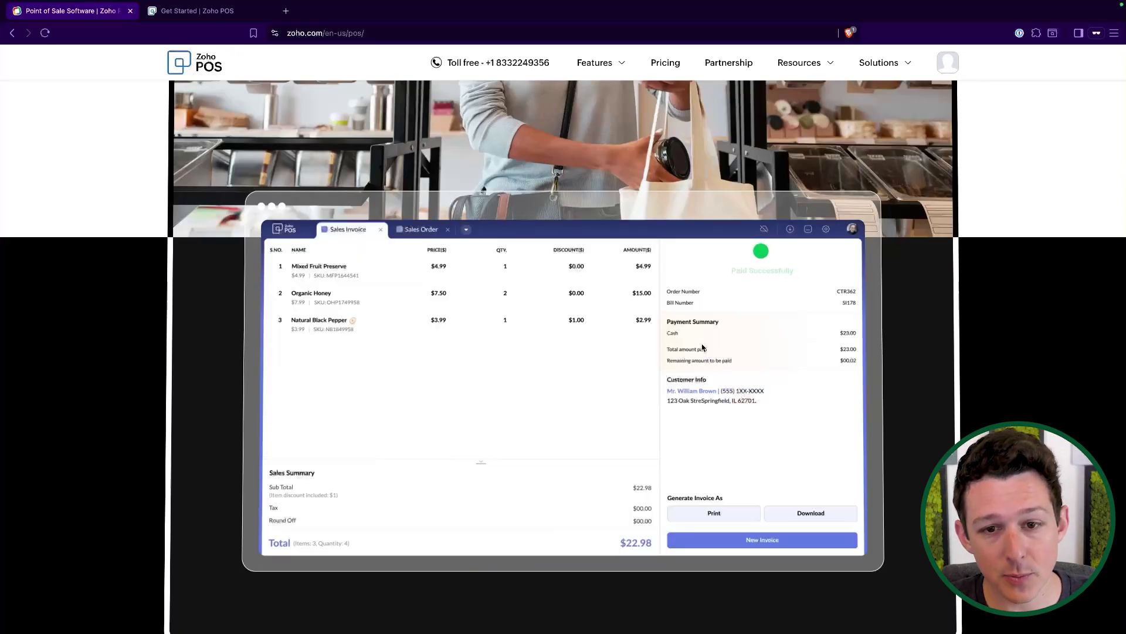
pyautogui.scroll(-10, 702, 347)
pyautogui.scroll(17, 701, 346)
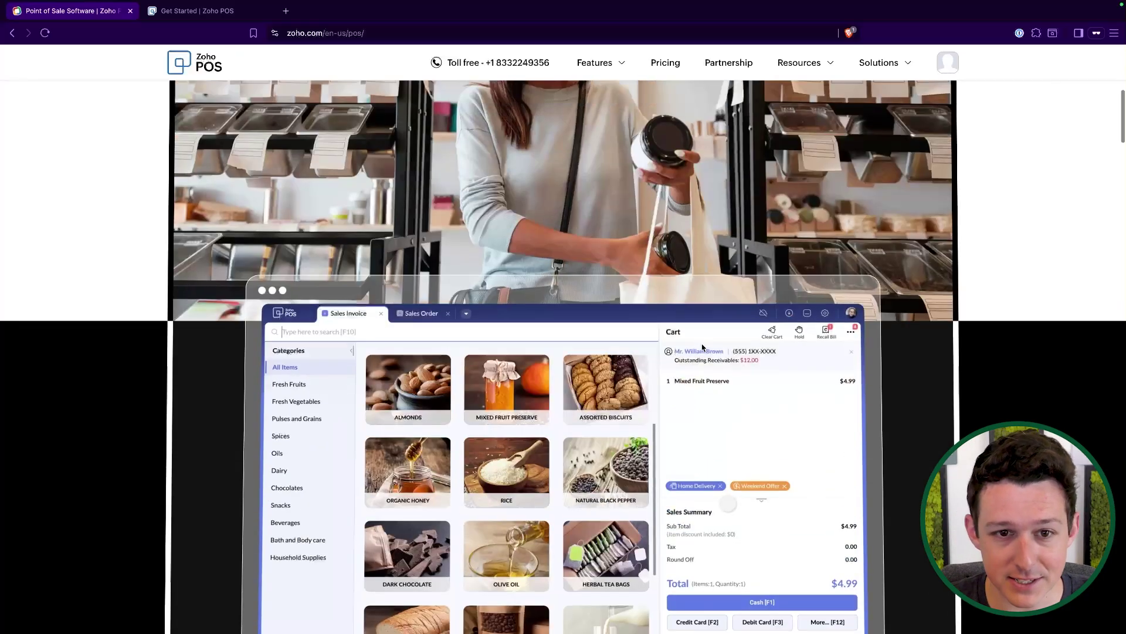
# Step: Review the homepage sections on inventory management, vendor management and quick checkouts
pyautogui.scroll(-9, 701, 347)
pyautogui.scroll(-14, 702, 346)
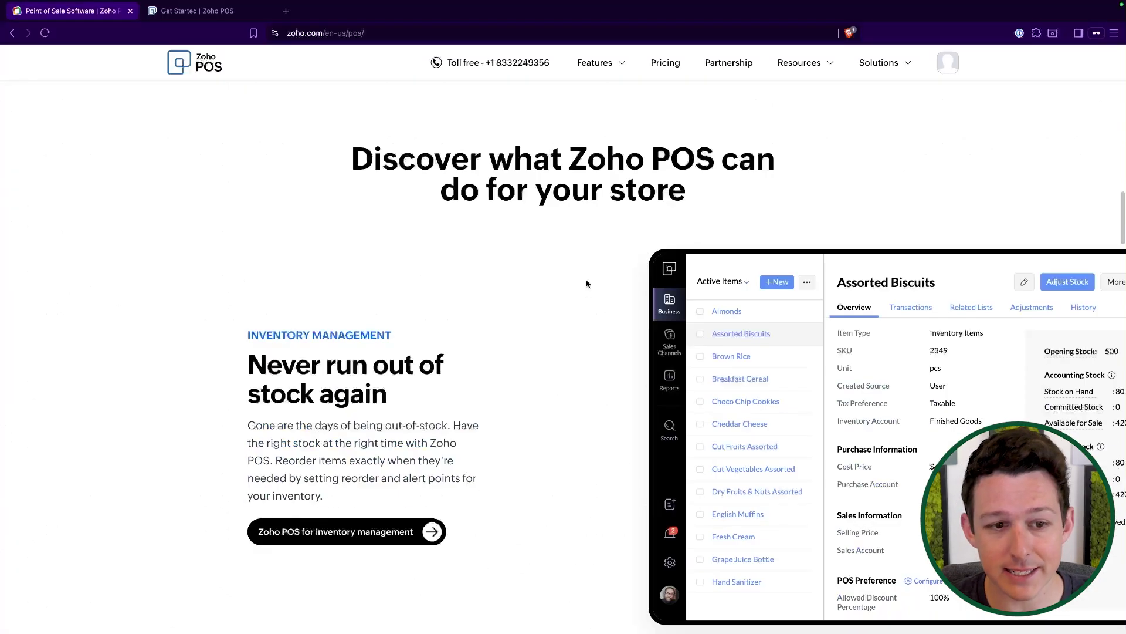
pyautogui.scroll(-2, 586, 284)
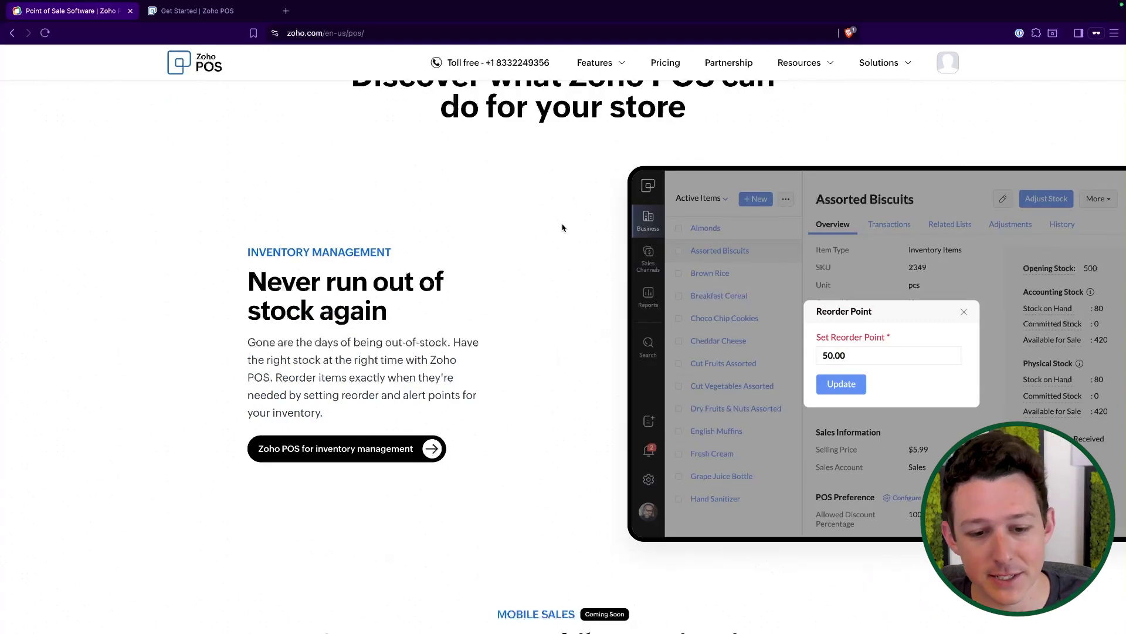
pyautogui.scroll(-17, 562, 228)
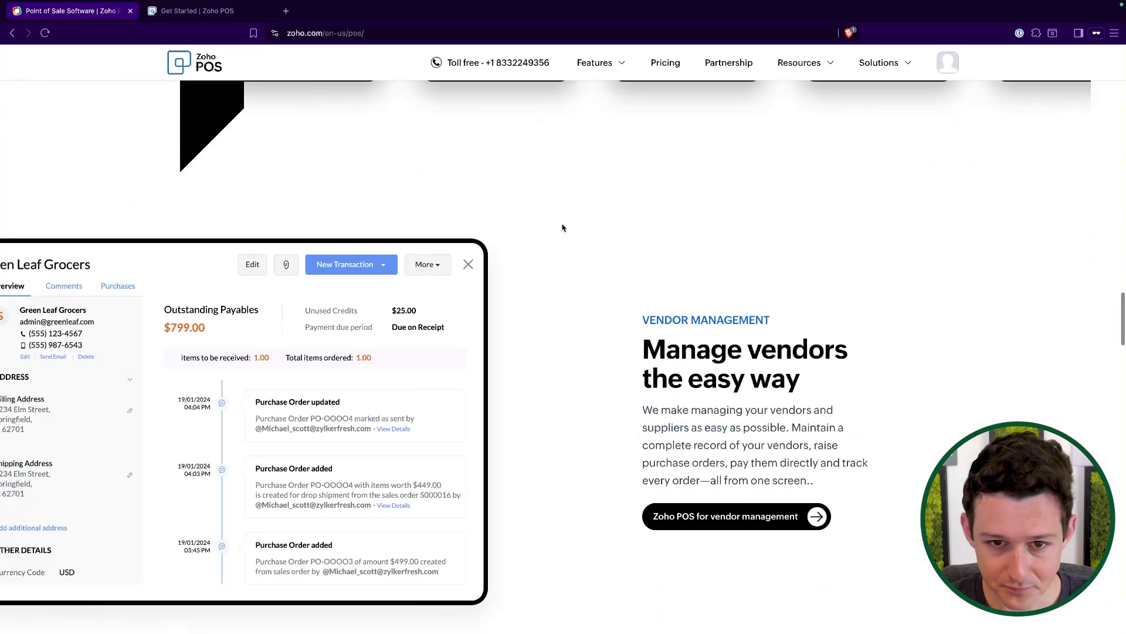
pyautogui.scroll(-2, 562, 227)
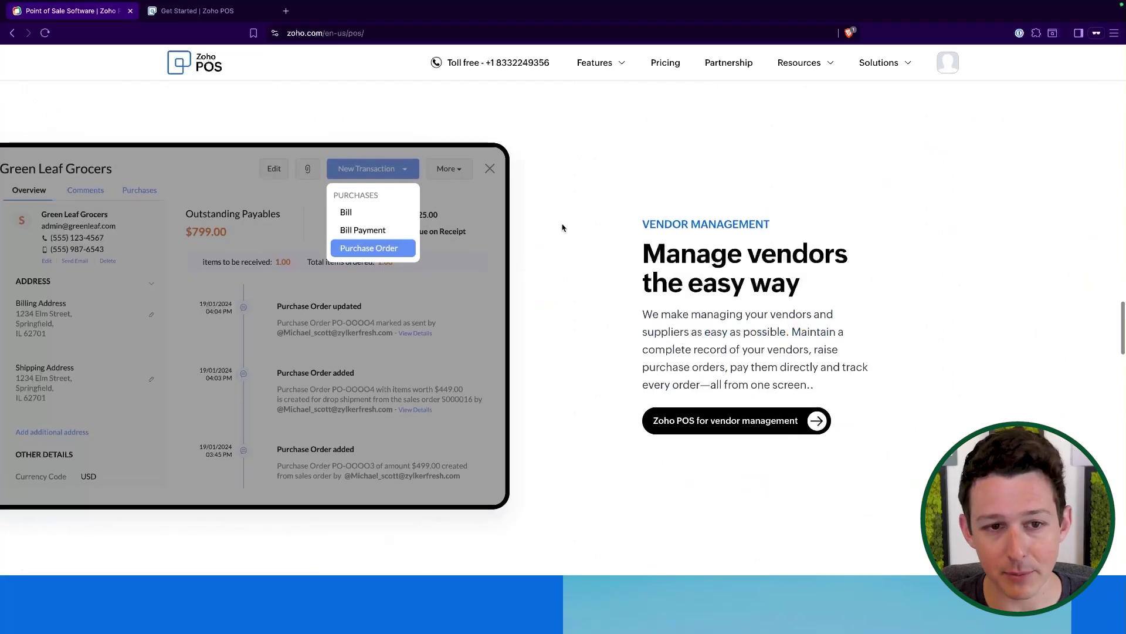
pyautogui.scroll(-8, 606, 204)
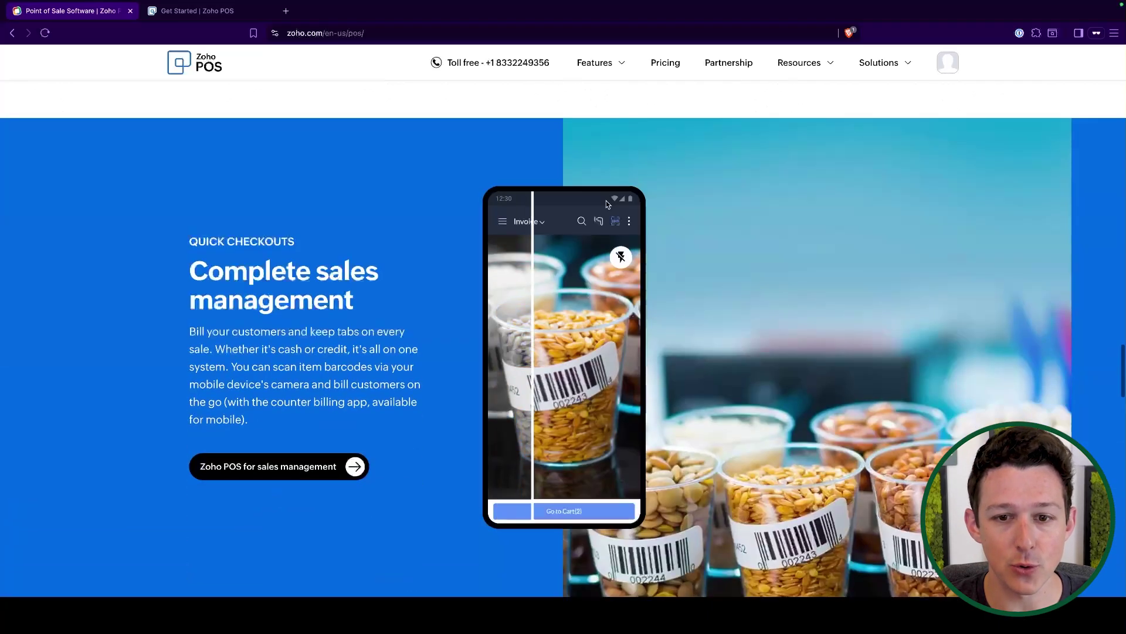
# Step: Examine the homepage's ecommerce section and highlight its introductory text
pyautogui.scroll(-8, 621, 163)
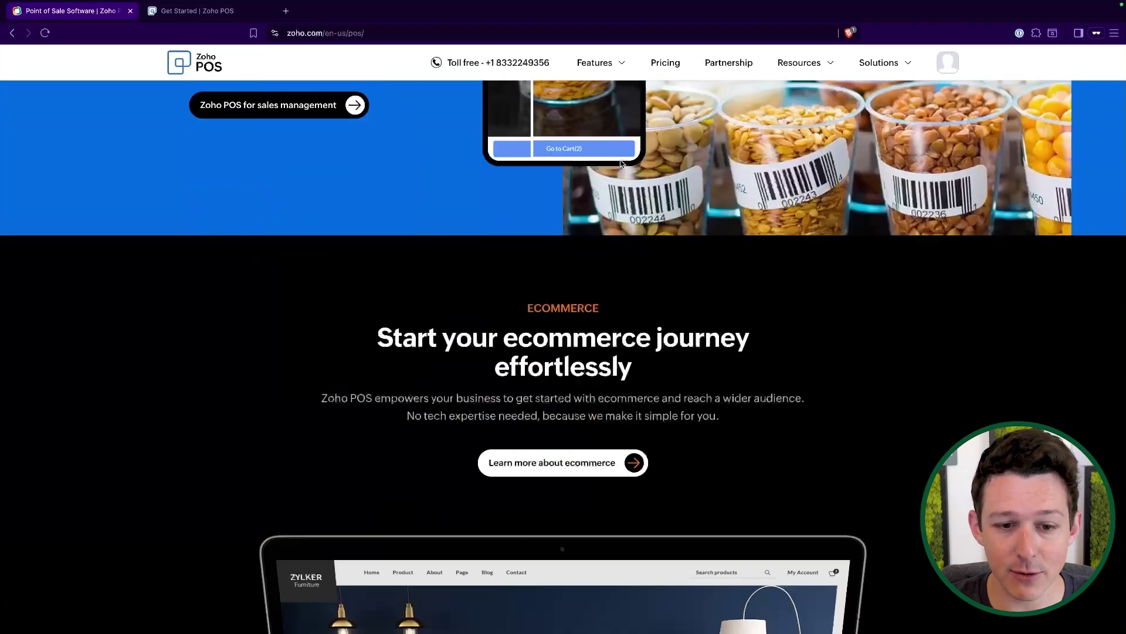
pyautogui.scroll(-3, 742, 264)
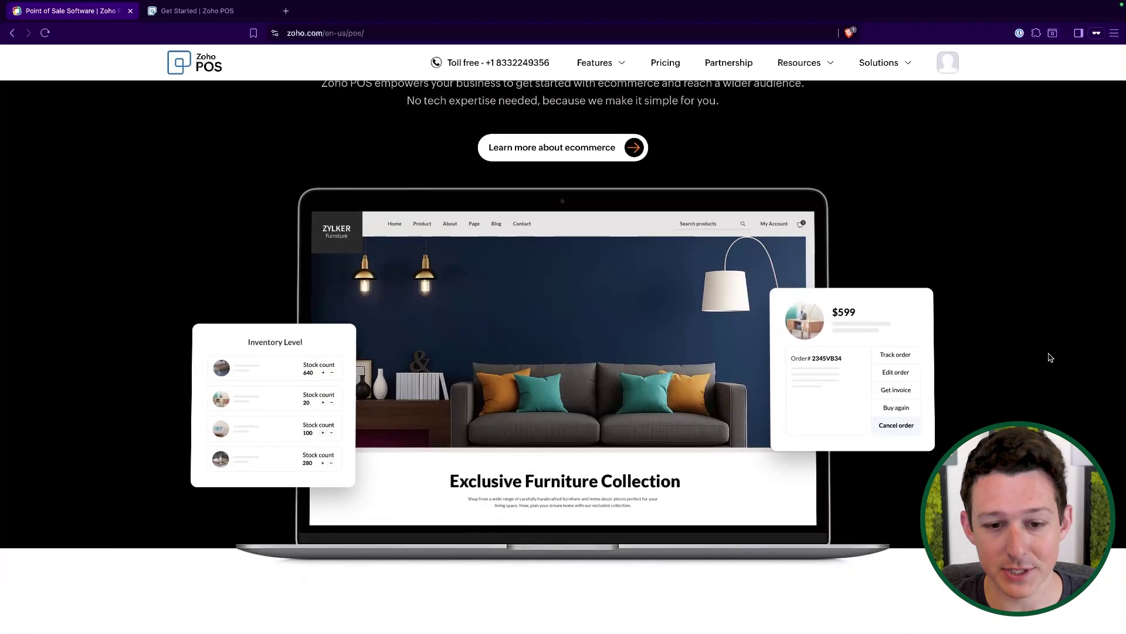
pyautogui.scroll(2, 990, 220)
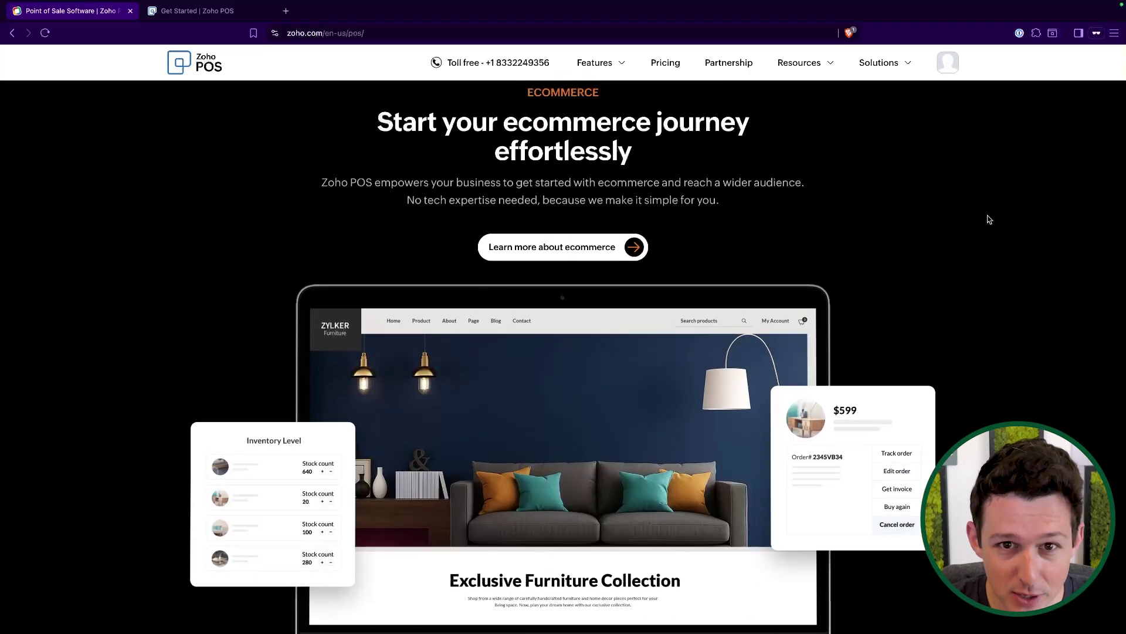
pyautogui.moveTo(405, 163); pyautogui.dragTo(794, 231)
pyautogui.click(794, 231)
# Step: Look through the homepage's powerful reports section and its section on retailer business types
pyautogui.scroll(-5, 794, 231)
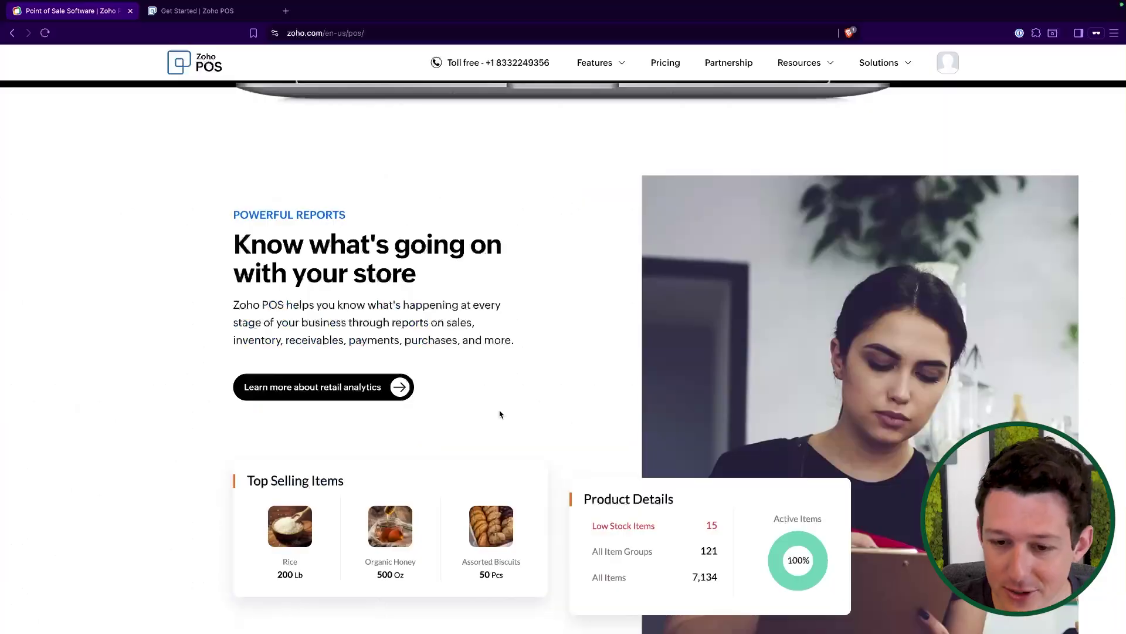
pyautogui.scroll(-10, 500, 414)
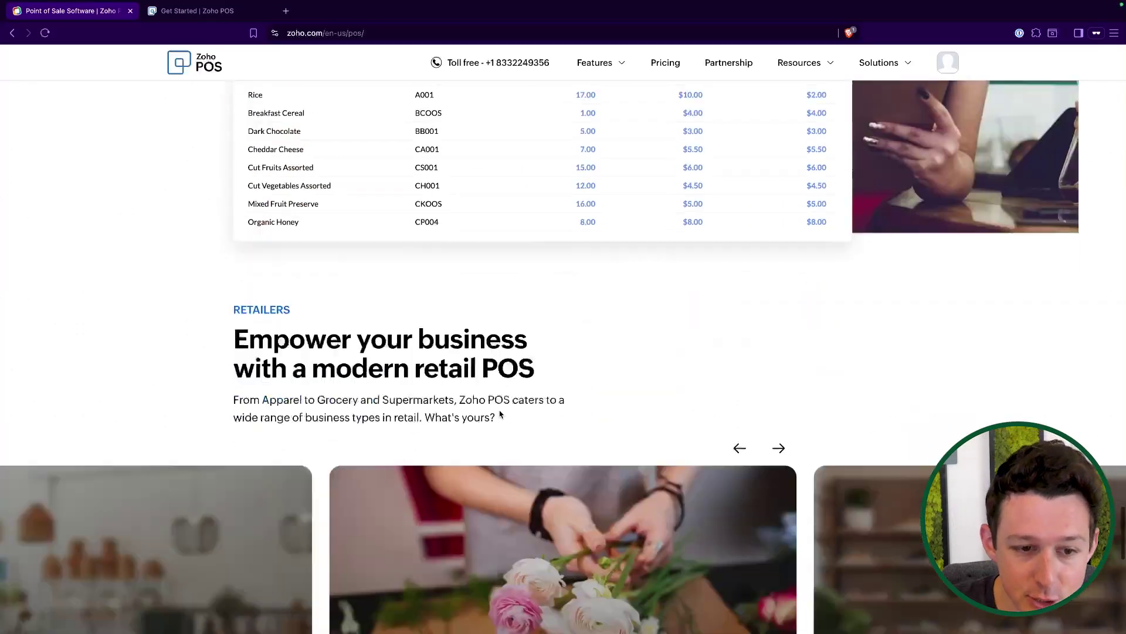
pyautogui.scroll(-3, 500, 414)
# Step: Open the Zoho POS features page and examine its inventory section, including item tracking, reorder points and item bundles
pyautogui.click(594, 65)
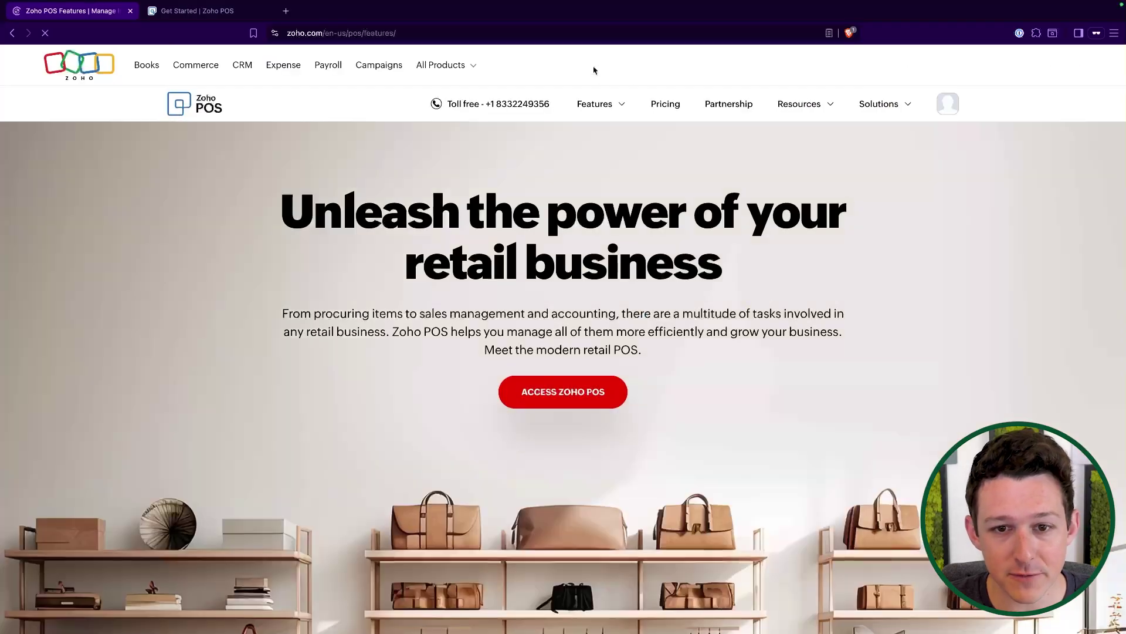
pyautogui.scroll(-2, 614, 376)
pyautogui.scroll(-7, 614, 377)
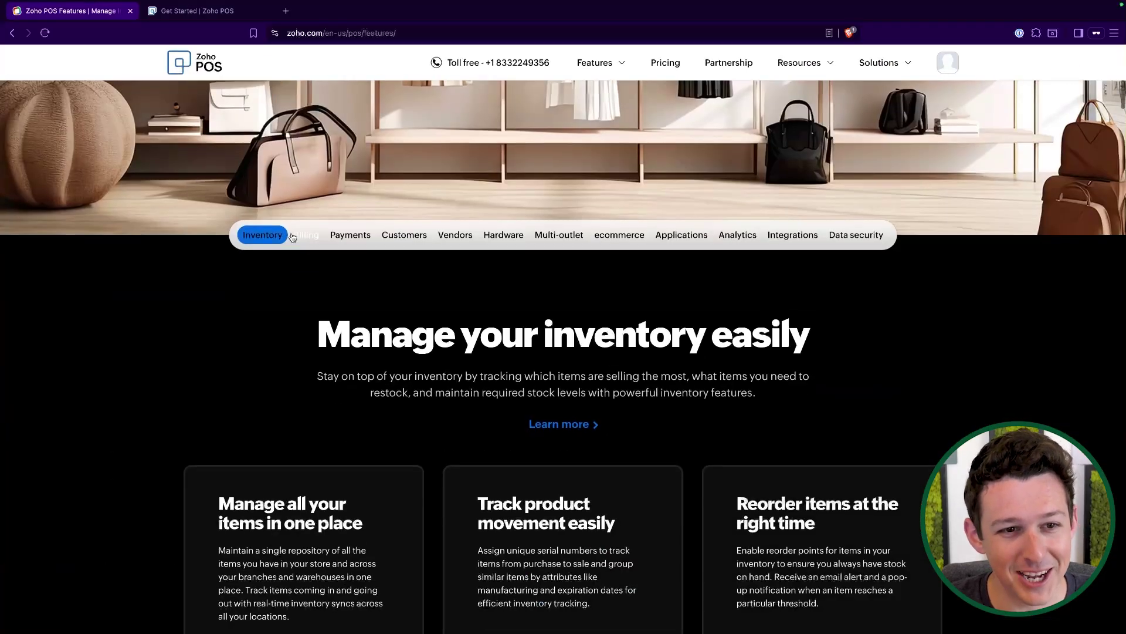
pyautogui.scroll(-5, 526, 300)
pyautogui.scroll(-15, 527, 299)
pyautogui.scroll(20, 422, 305)
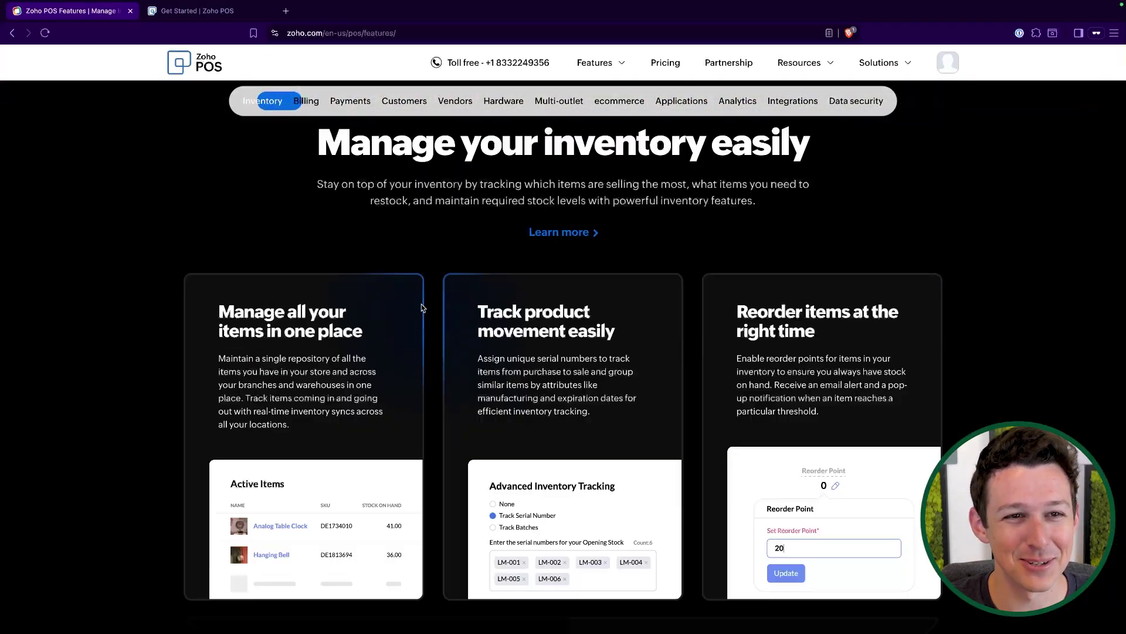
pyautogui.scroll(-9, 407, 258)
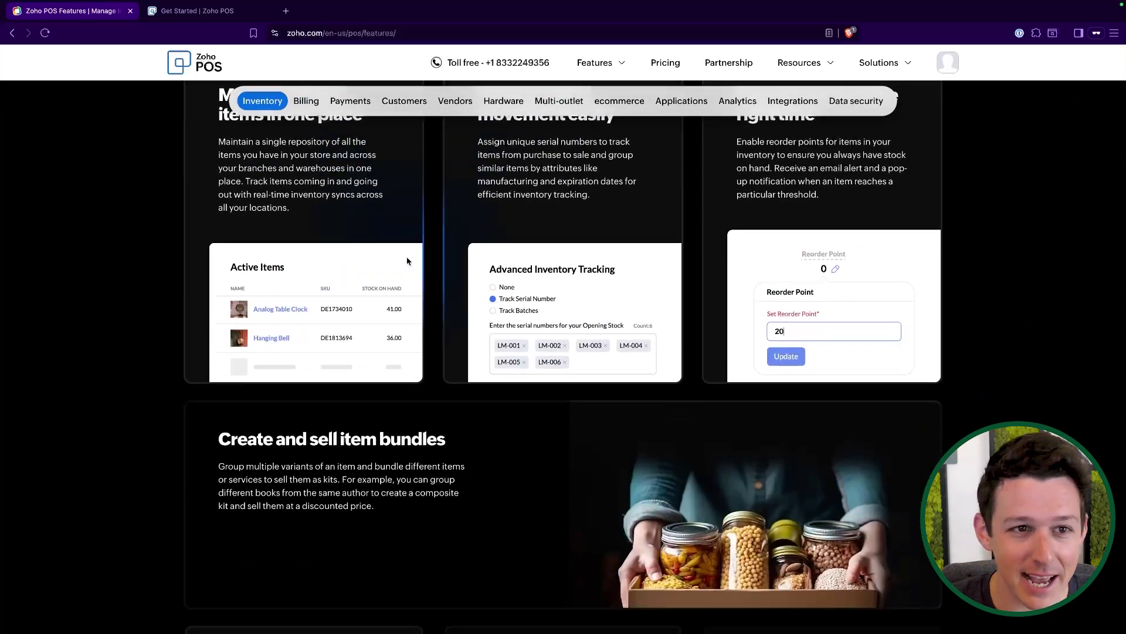
# Step: Review the billing features, including sales receipt customization, cash tracking and offline billing
pyautogui.scroll(-14, 409, 261)
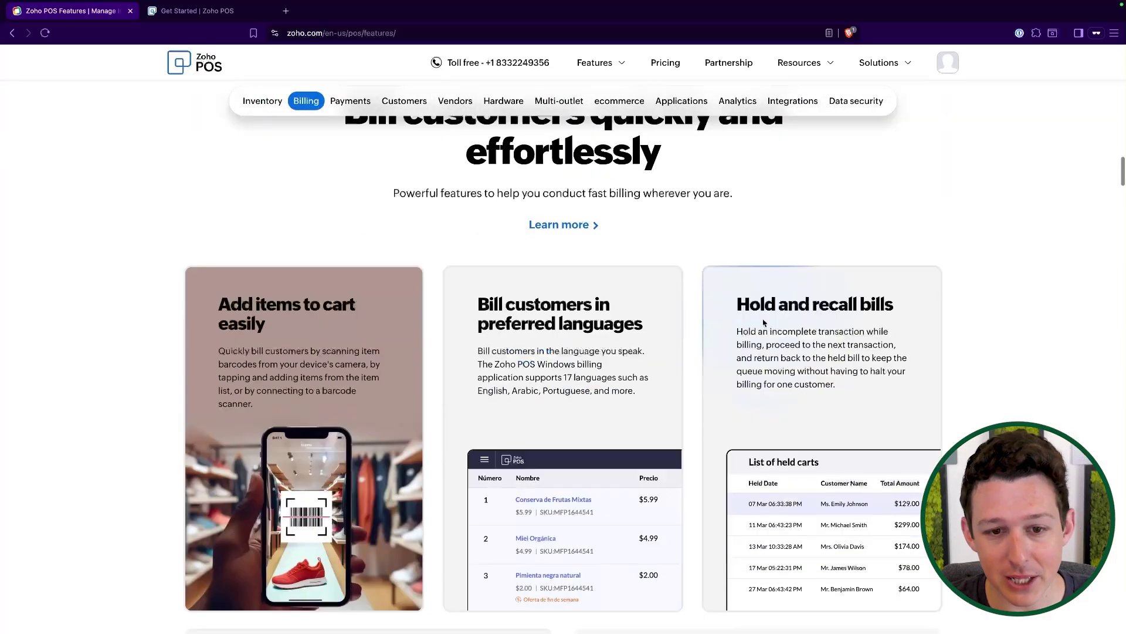
pyautogui.scroll(-12, 556, 341)
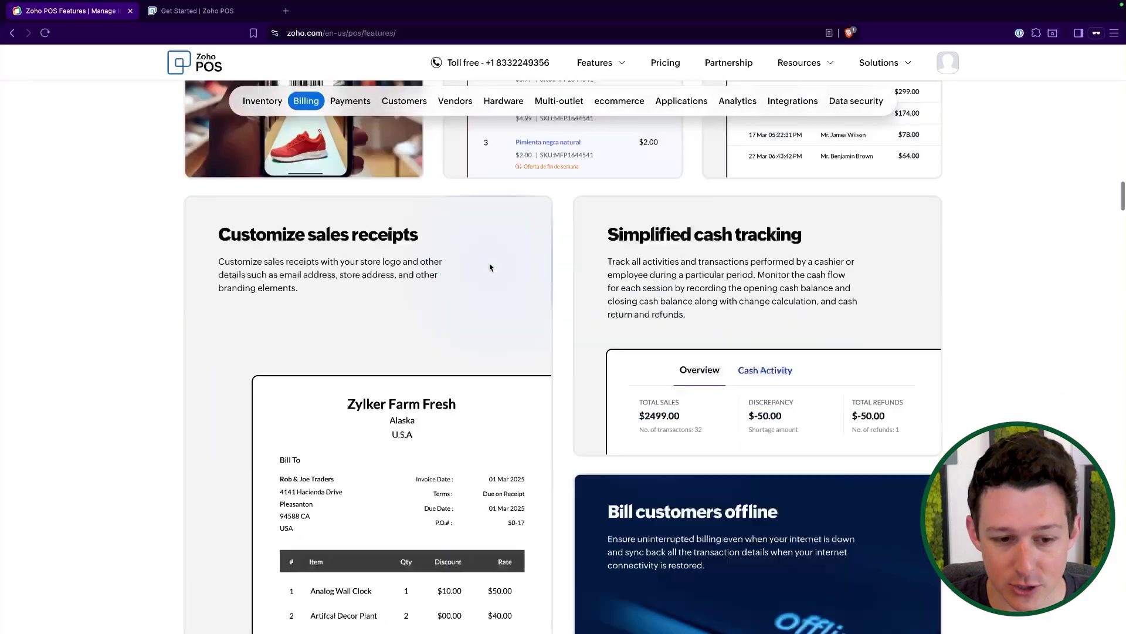
pyautogui.scroll(5, 491, 267)
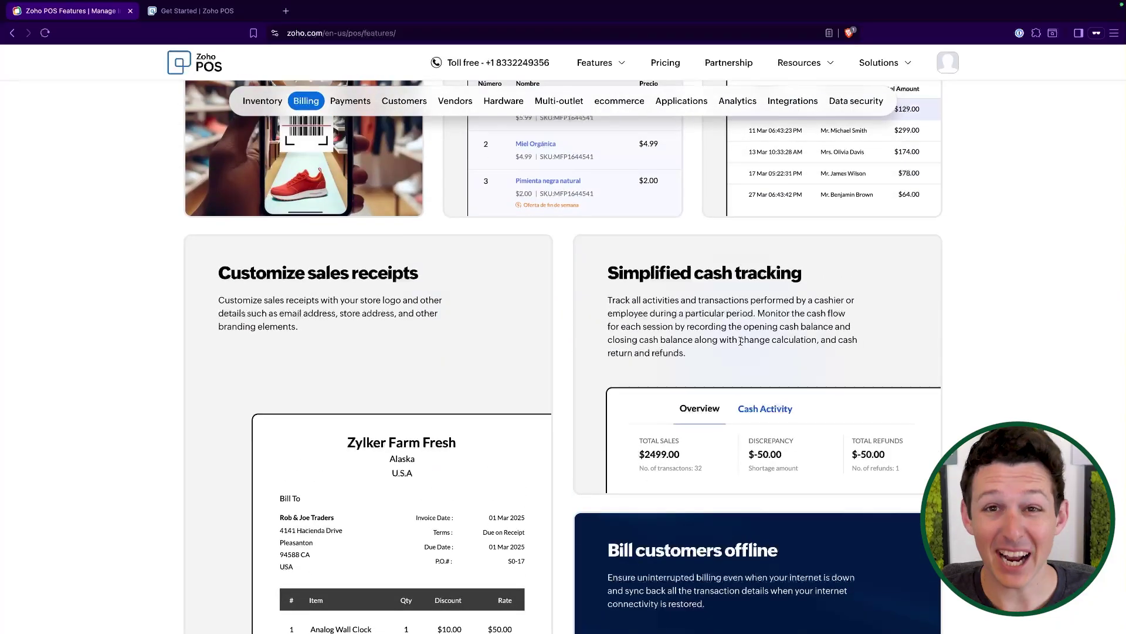
pyautogui.scroll(-3, 653, 324)
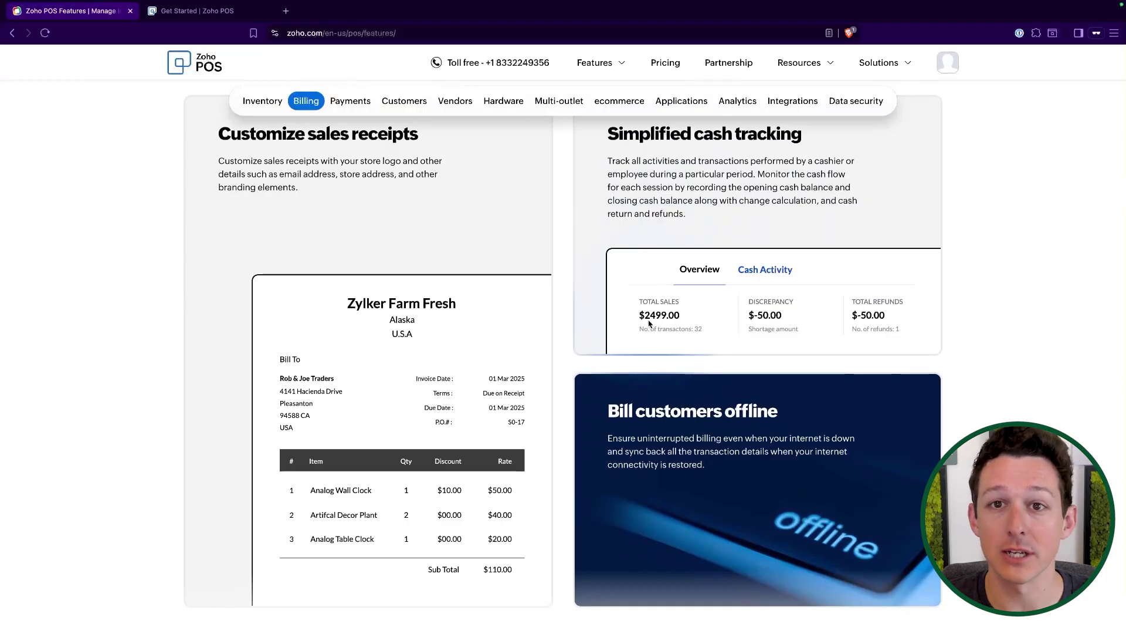
# Step: Review the payment management features and the introduction to the customer relationships section
pyautogui.scroll(-10, 649, 324)
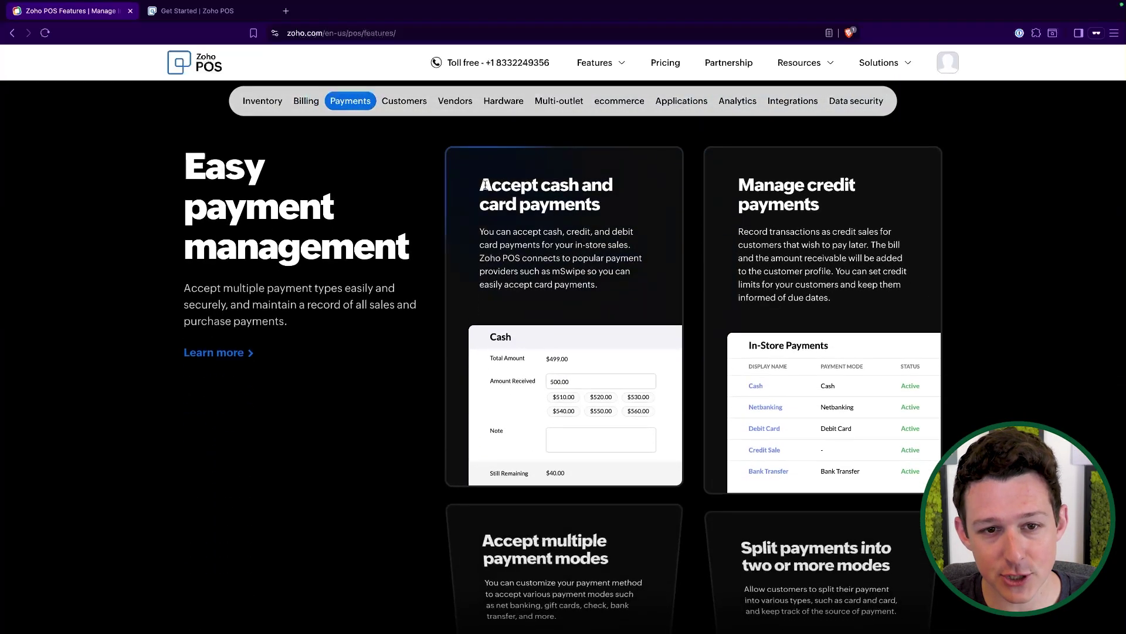
pyautogui.scroll(-1, 663, 179)
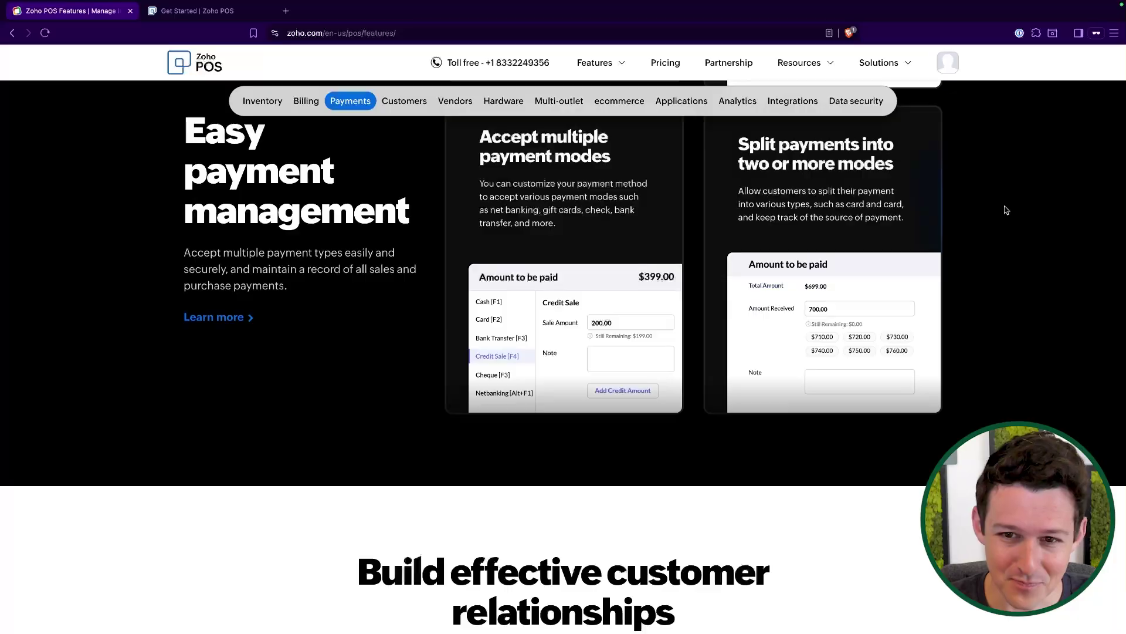
pyautogui.scroll(-5, 1006, 210)
pyautogui.scroll(-5, 1006, 210)
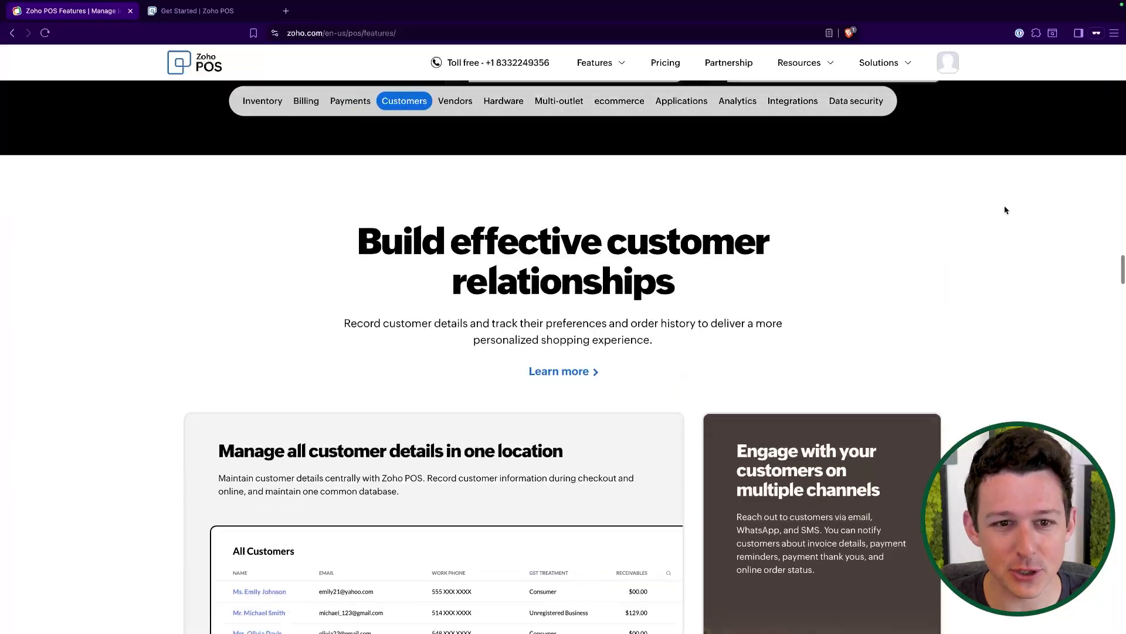
# Step: Examine the vendor features covering purchase orders, purchase bills and vendor transaction statements
pyautogui.scroll(-15, 714, 428)
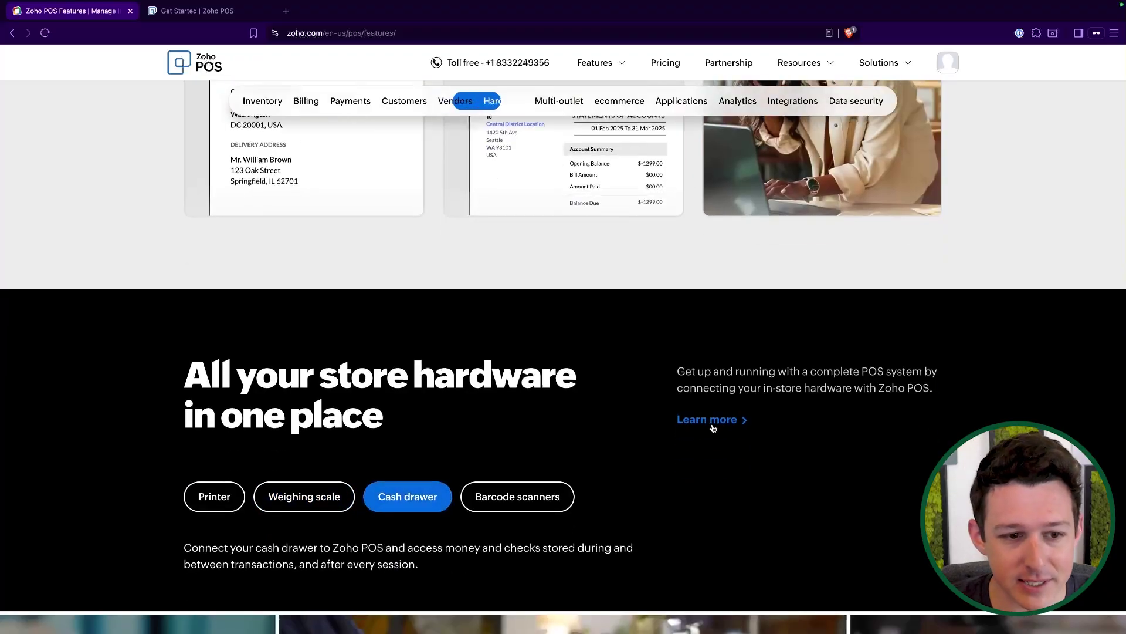
pyautogui.scroll(15, 714, 429)
pyautogui.scroll(-10, 714, 428)
pyautogui.scroll(-9, 714, 428)
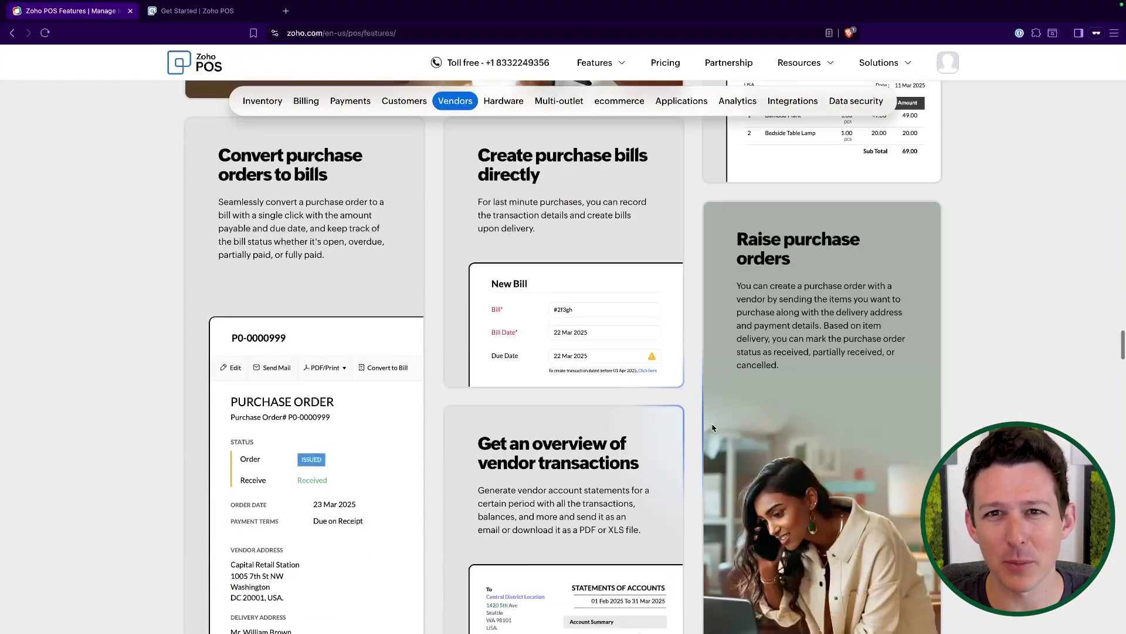
# Step: View the supported store hardware, showing the weighing scale, cash drawer and barcode scanner descriptions
pyautogui.scroll(-11, 714, 429)
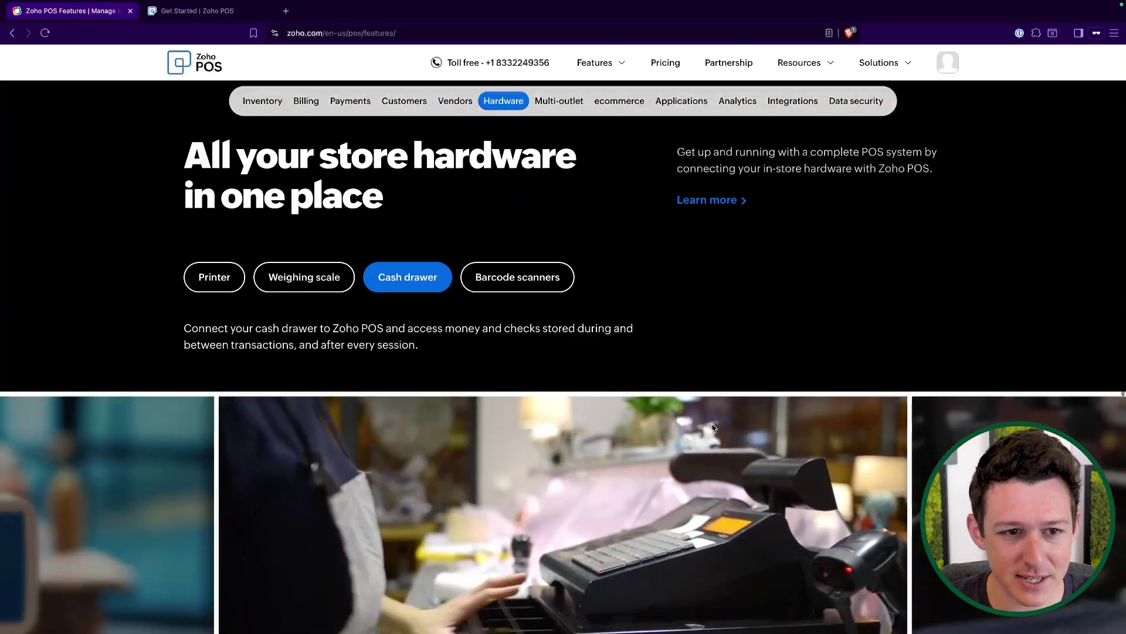
pyautogui.scroll(1, 700, 297)
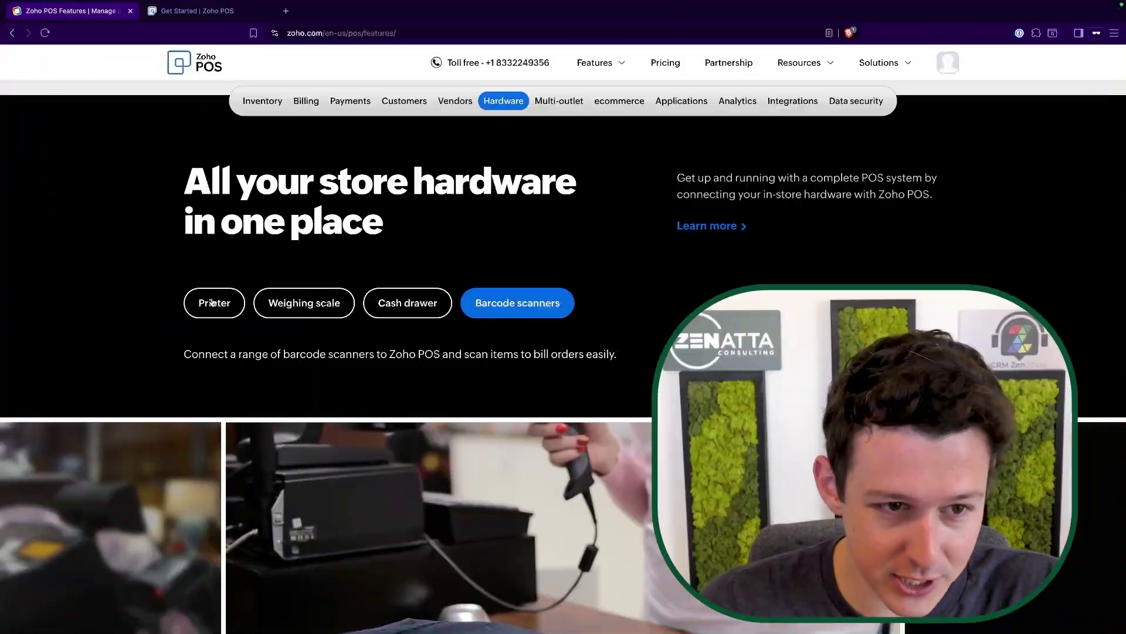
pyautogui.scroll(-1, 413, 380)
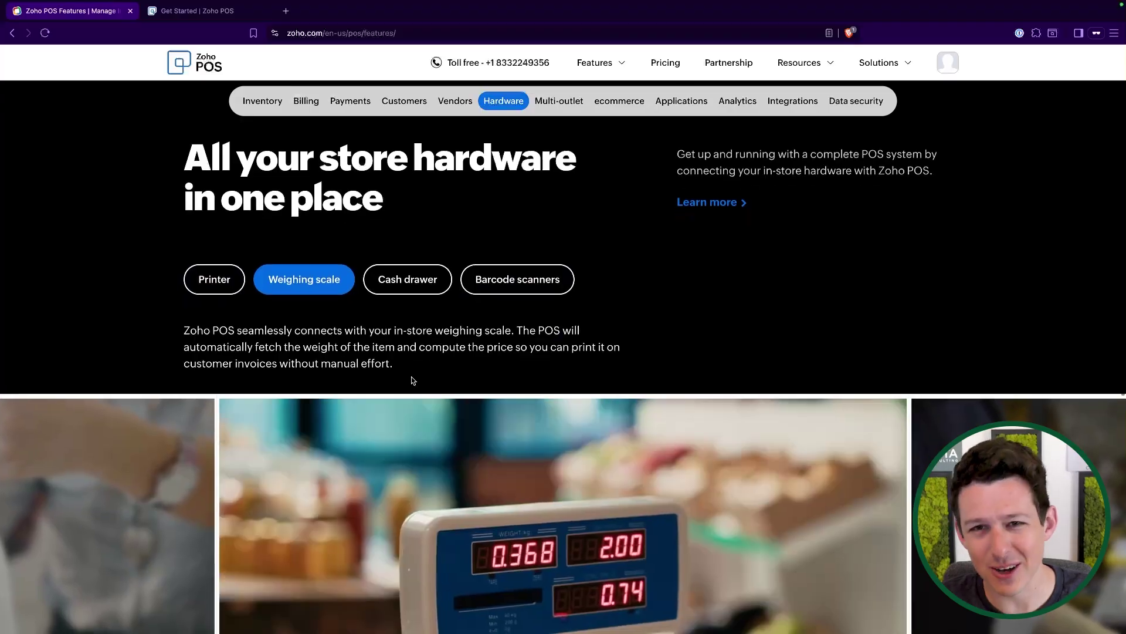
pyautogui.click(420, 286)
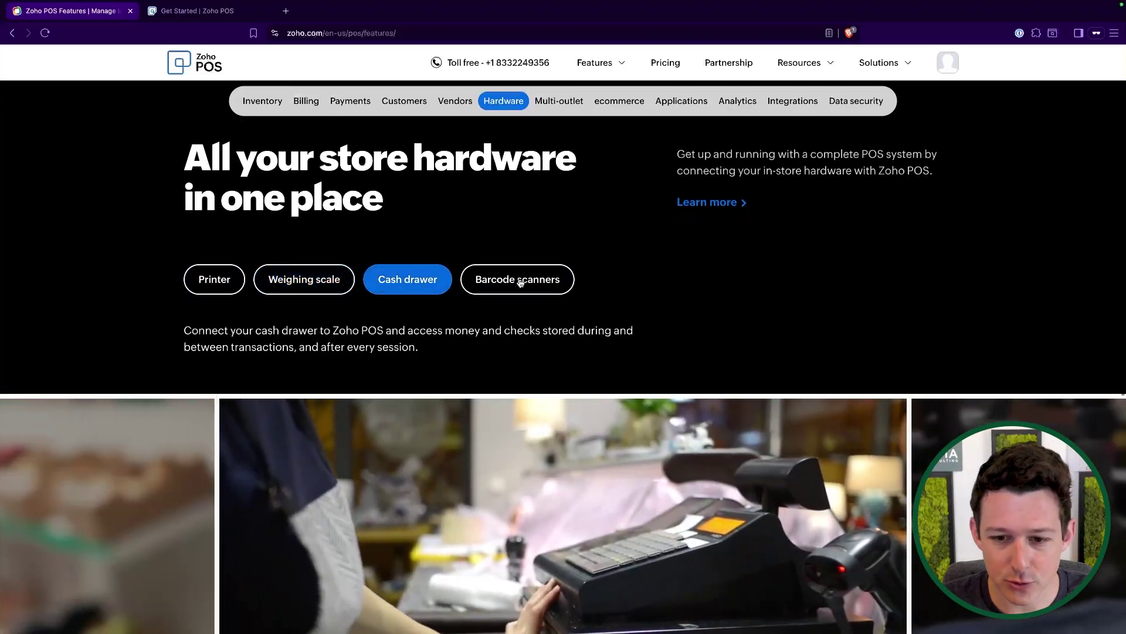
pyautogui.scroll(-3, 521, 282)
pyautogui.click(528, 145)
pyautogui.scroll(-7, 565, 228)
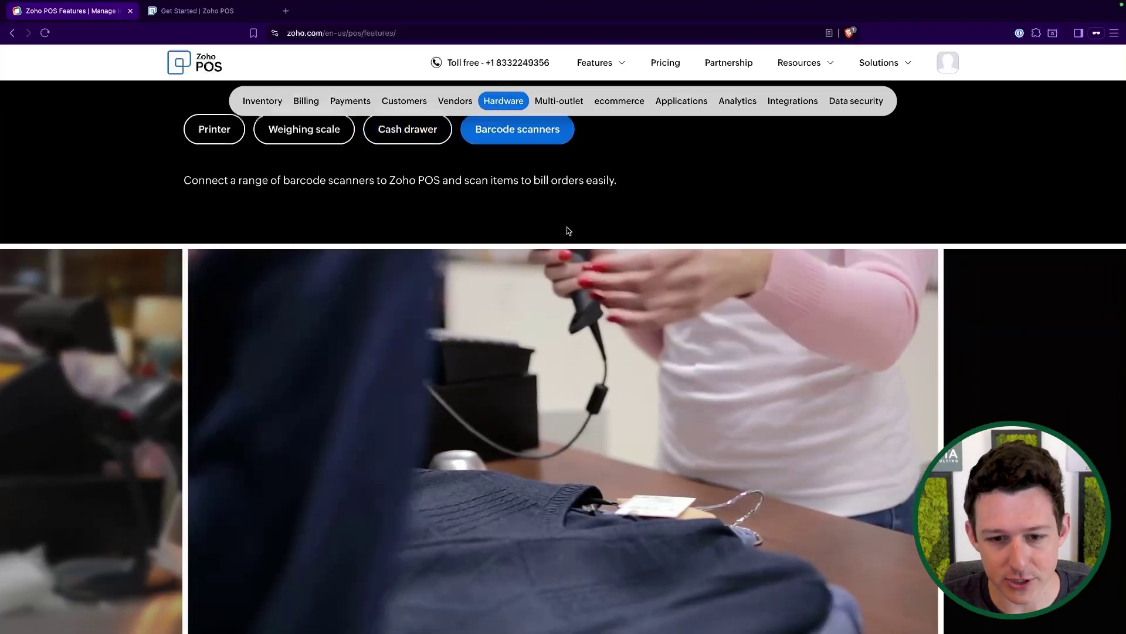
pyautogui.scroll(4, 568, 231)
pyautogui.scroll(5, 568, 231)
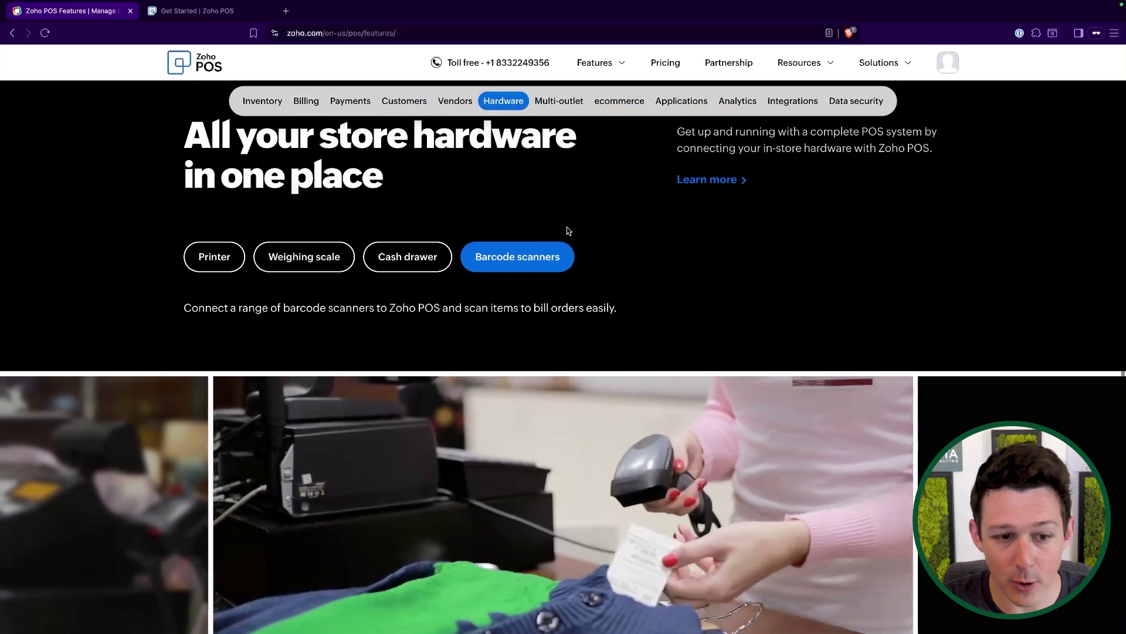
# Step: Move on from the hardware section and jump to the features page's Integrations section
pyautogui.scroll(-1, 568, 230)
pyautogui.scroll(2, 567, 230)
pyautogui.scroll(-6, 568, 230)
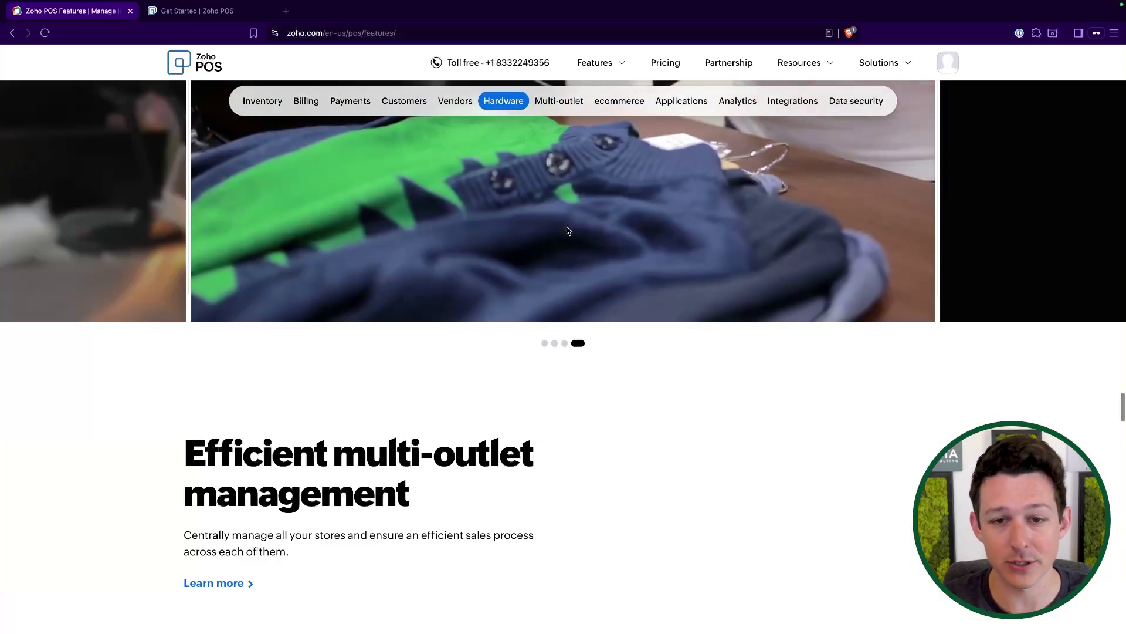
pyautogui.click(792, 103)
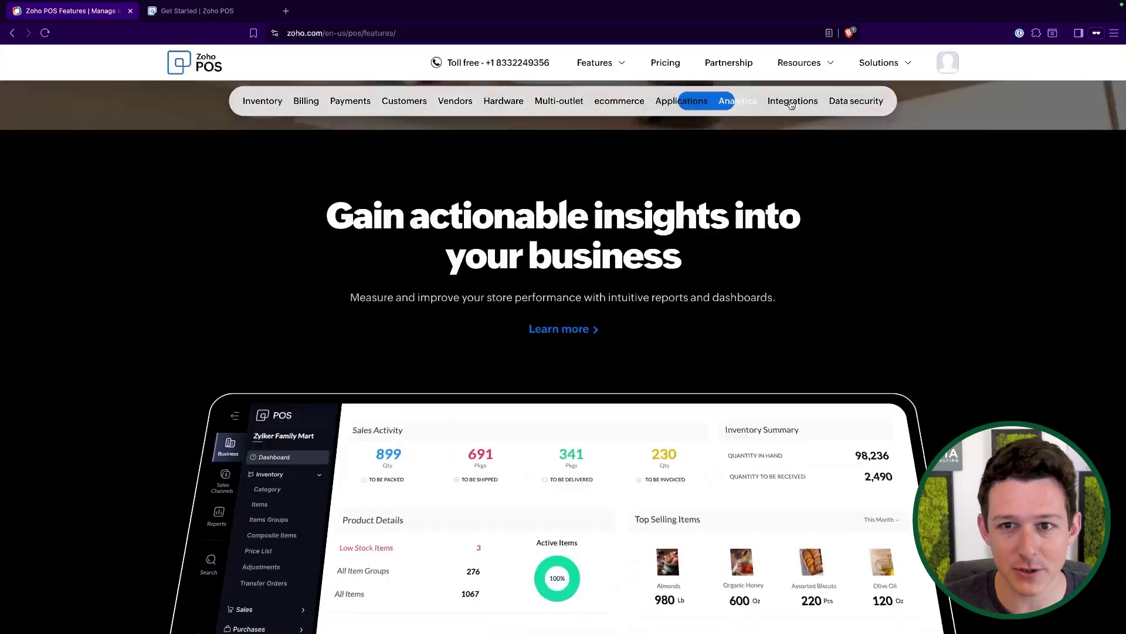
# Step: Look over the Integrations and Data security sections of the features page, and switch to the Zoho POS app
pyautogui.scroll(-8, 508, 377)
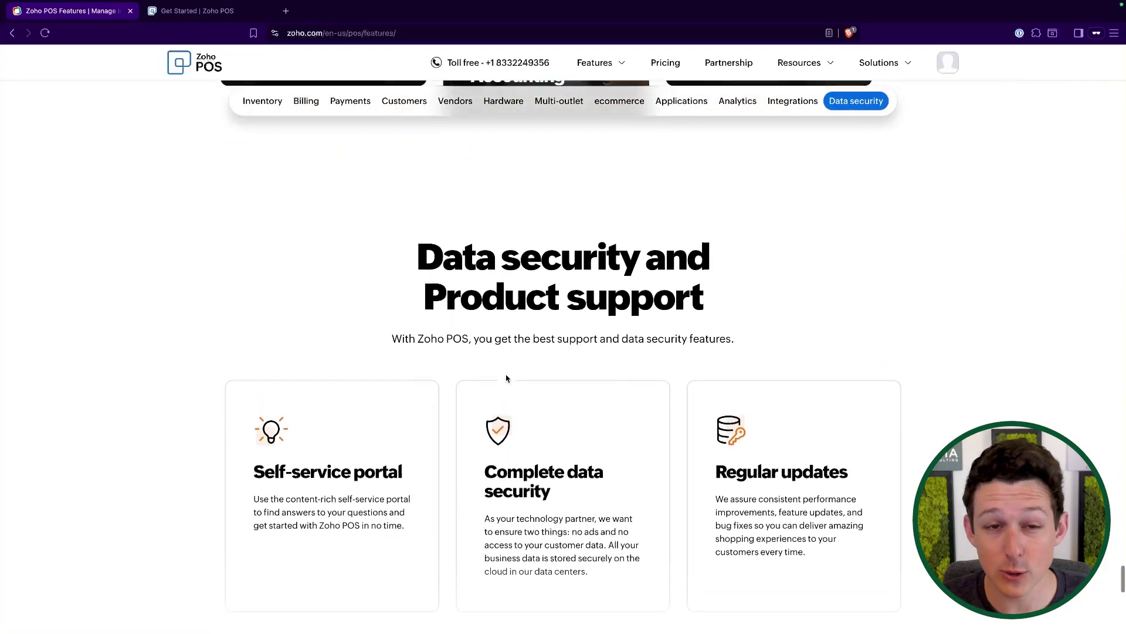
pyautogui.scroll(8, 508, 378)
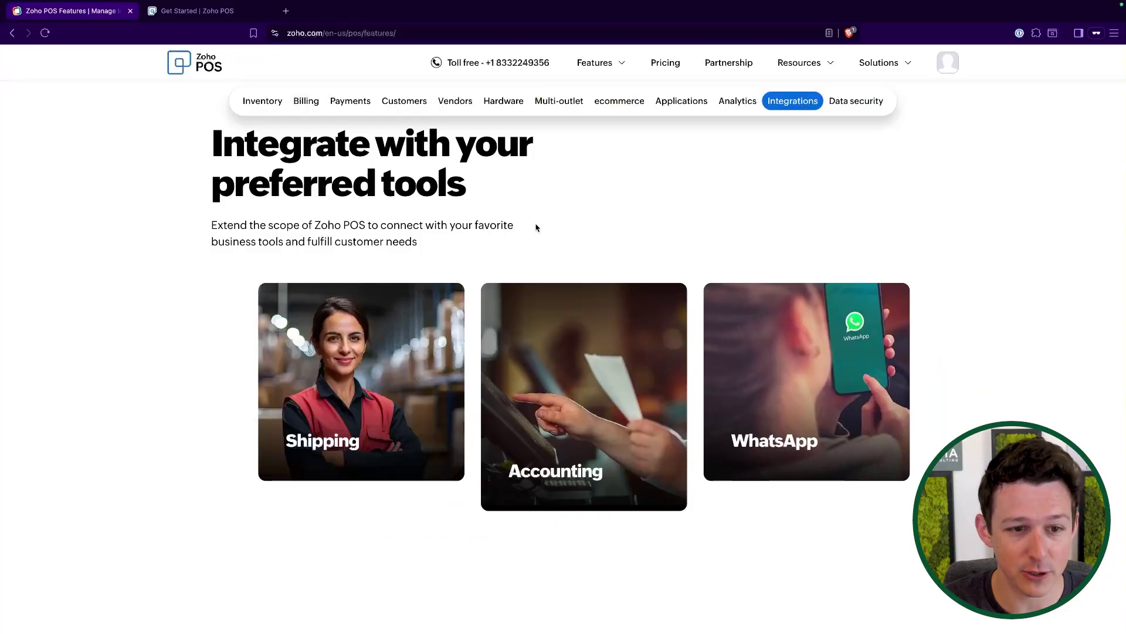
pyautogui.scroll(-1, 439, 271)
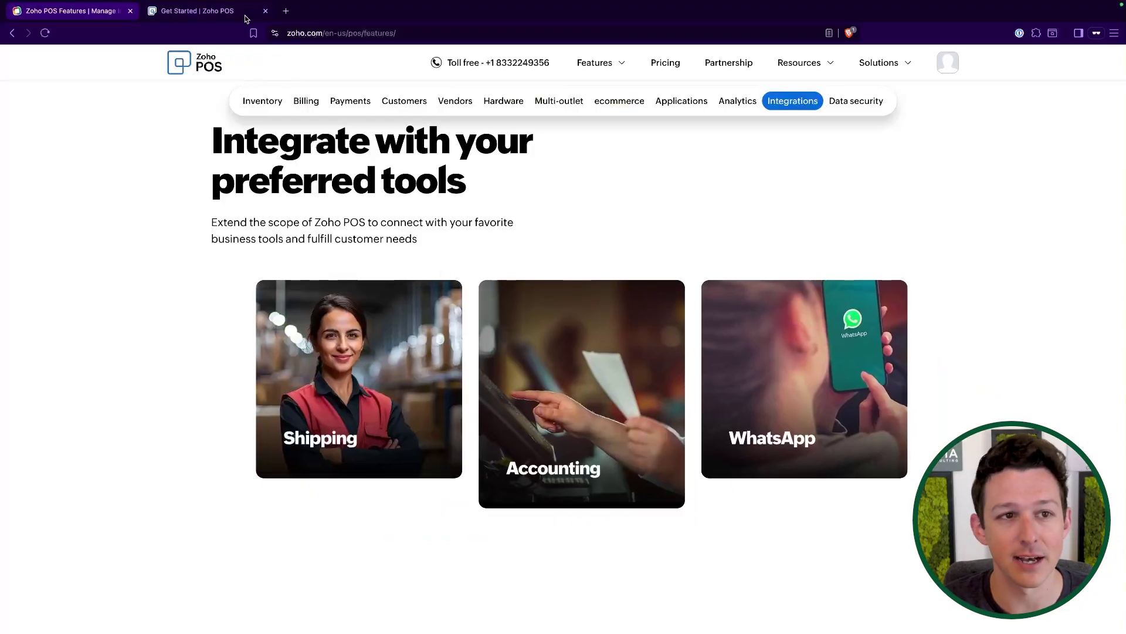
pyautogui.click(199, 11)
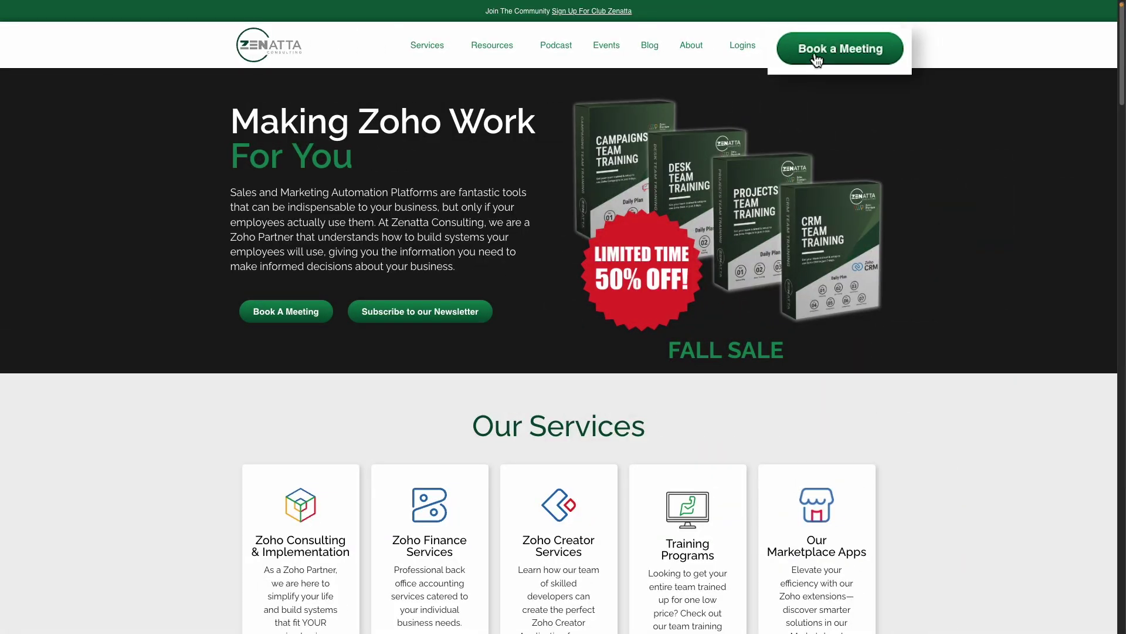
pyautogui.click(816, 49)
pyautogui.click(641, 111)
pyautogui.write('J')
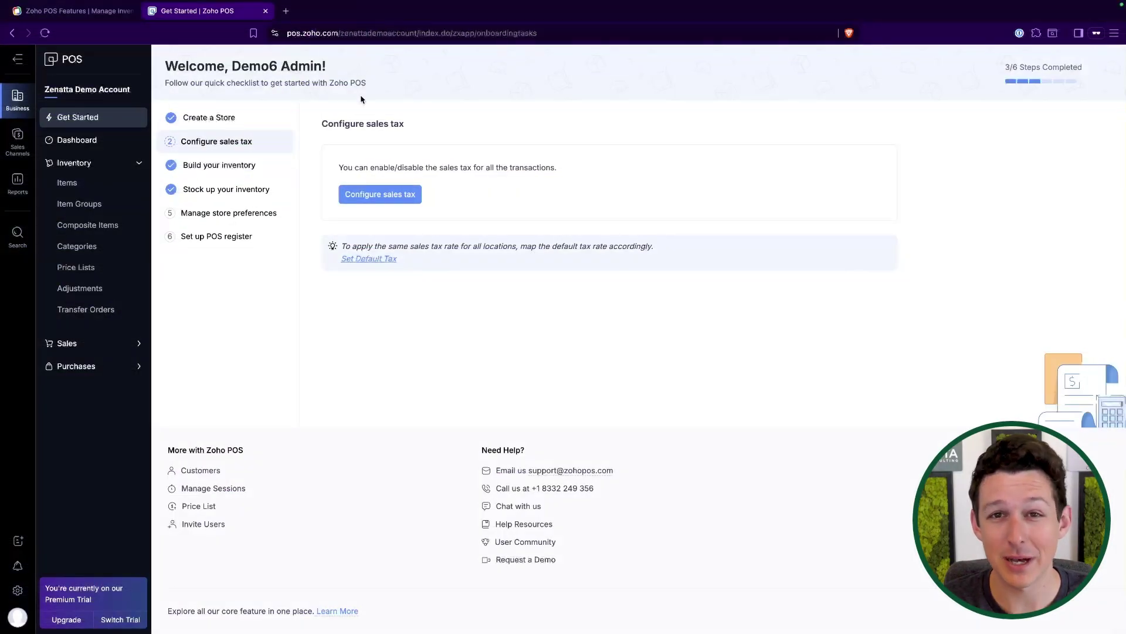
# Step: Return to the Zoho POS features page and go back to its opening section
pyautogui.click(76, 10)
pyautogui.scroll(15, 413, 301)
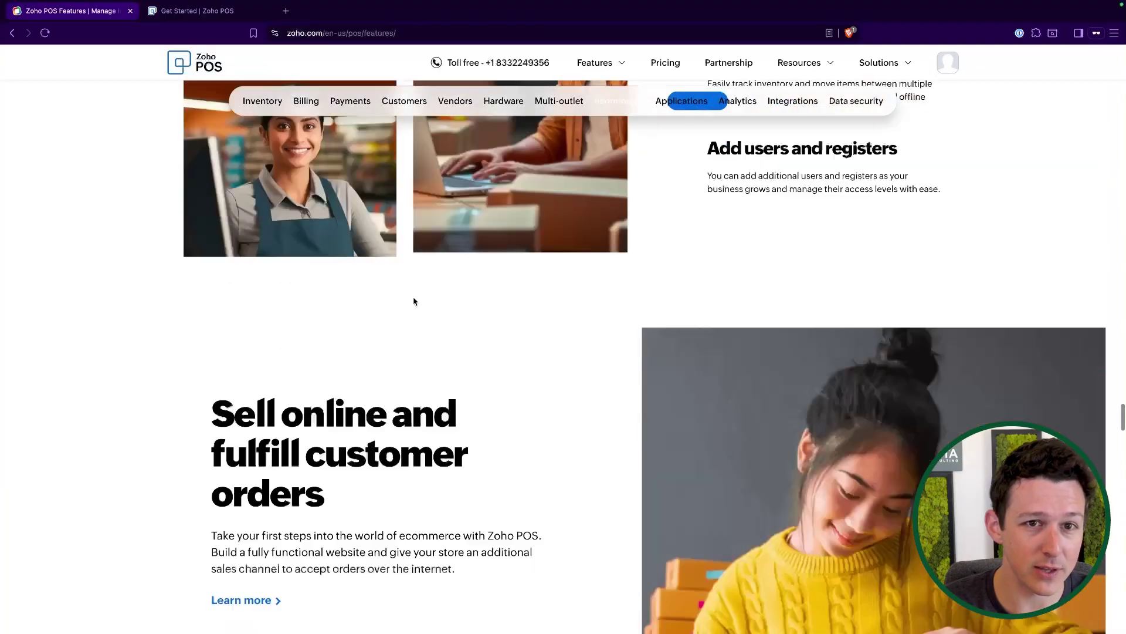
pyautogui.scroll(15, 414, 301)
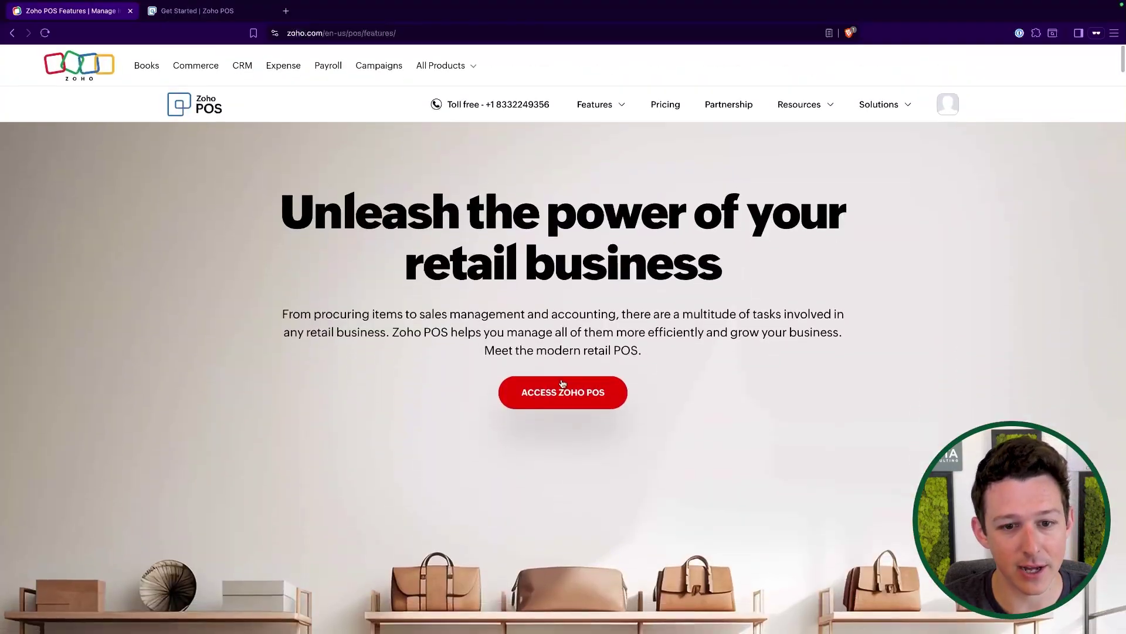
# Step: Switch to the Zoho POS app and view the dashboard followed by the inventory Items list
pyautogui.click(235, 12)
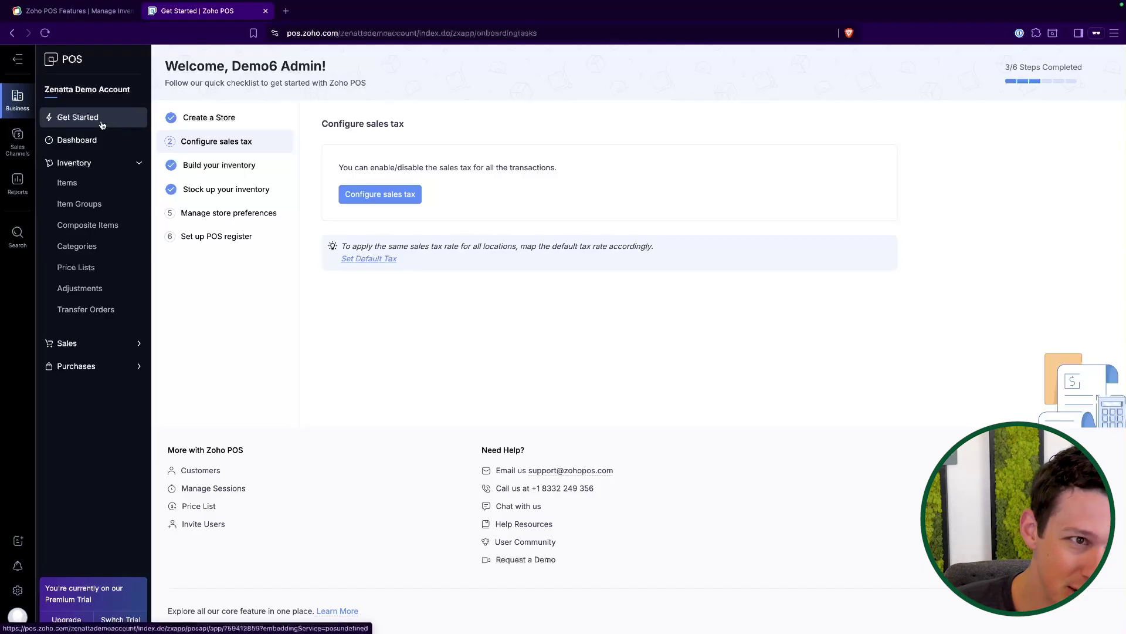
pyautogui.click(98, 142)
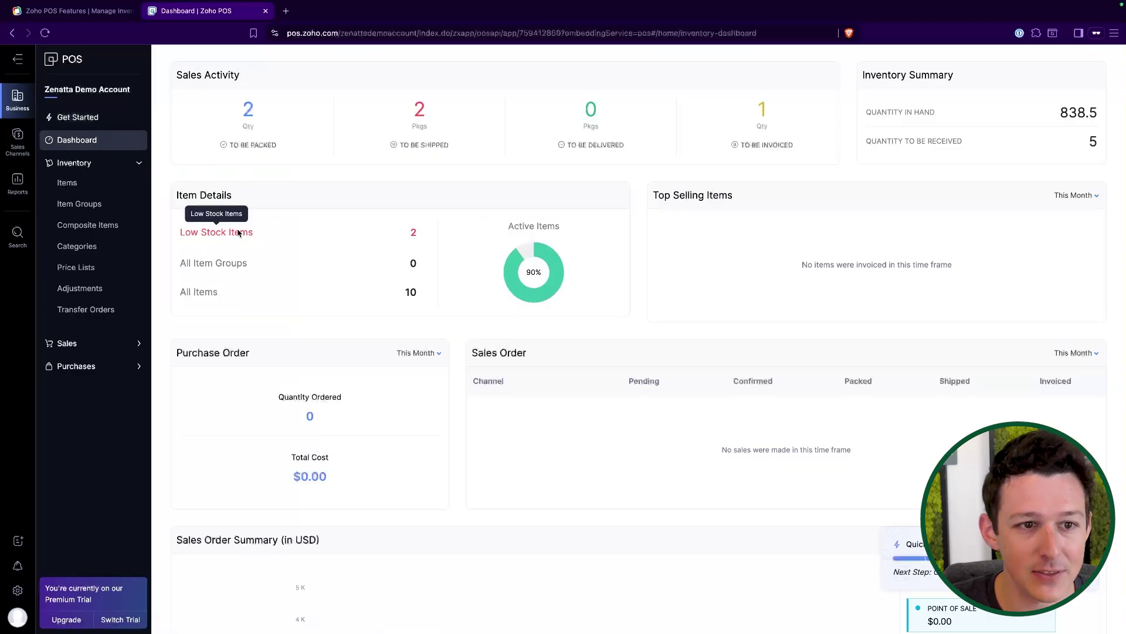
pyautogui.click(97, 182)
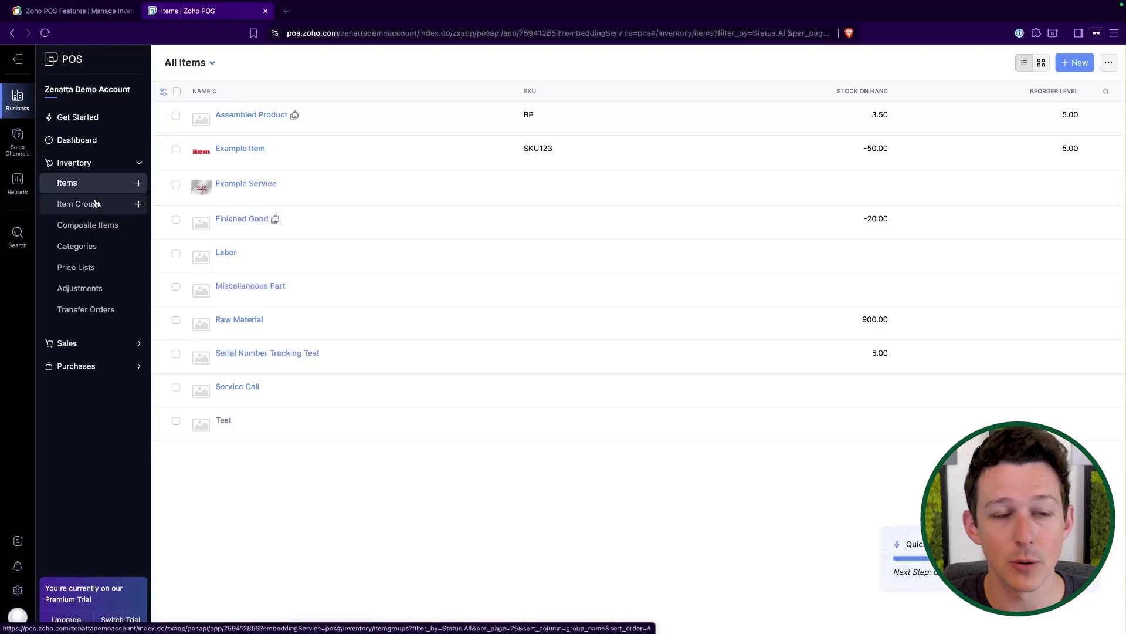
# Step: Open Example Item and review its pricing details along with the accounting and physical stock figures
pyautogui.click(242, 148)
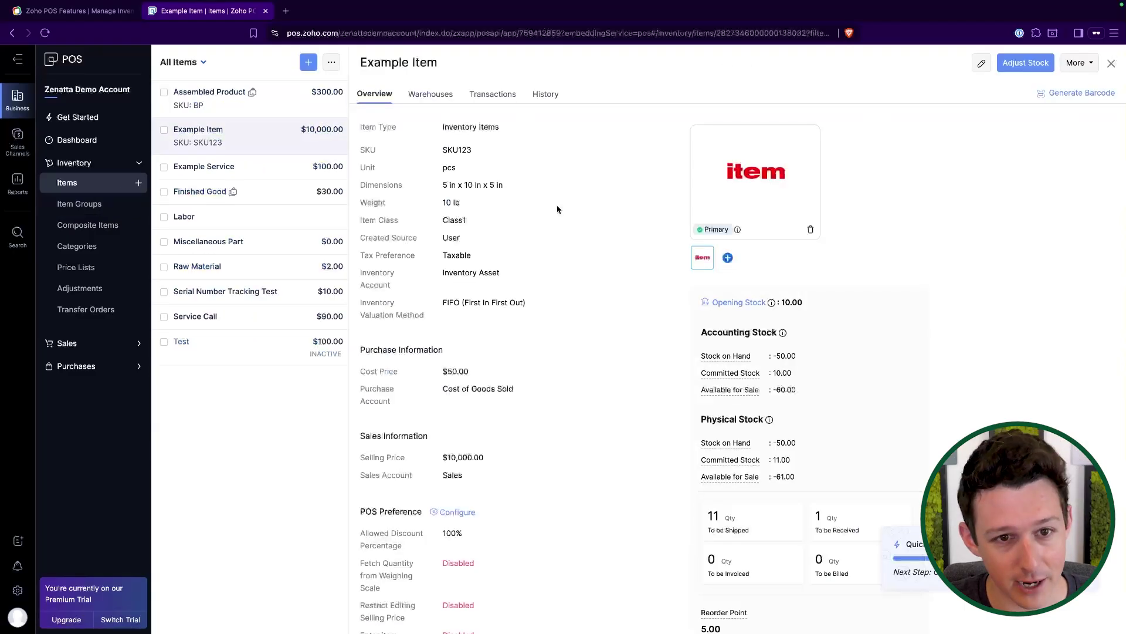
pyautogui.scroll(-5, 558, 209)
pyautogui.scroll(1, 692, 208)
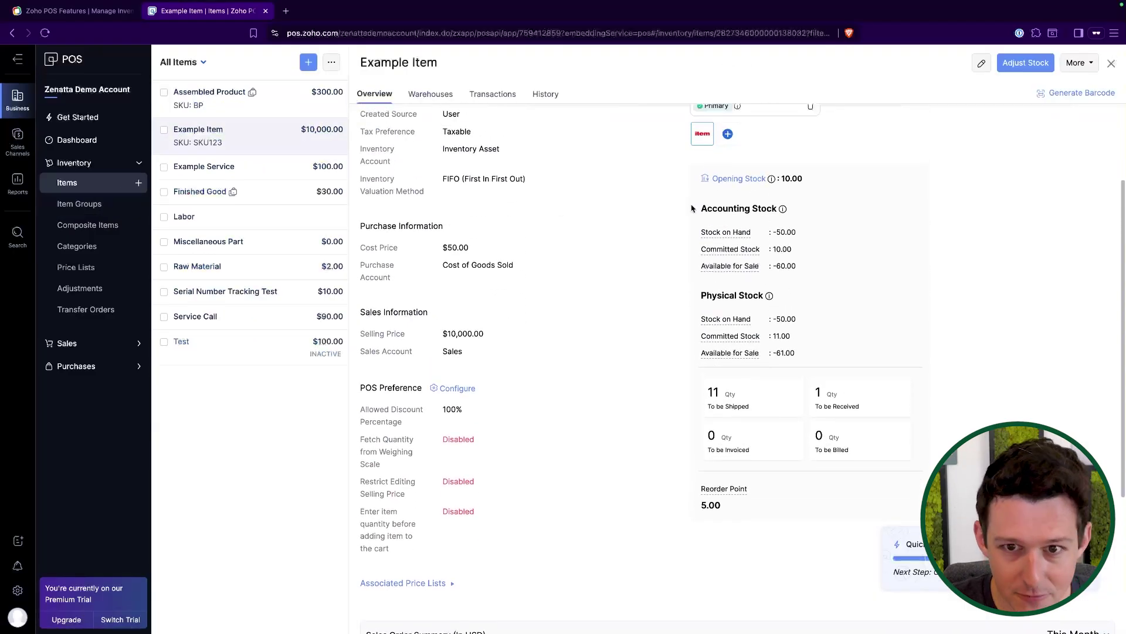
pyautogui.moveTo(693, 208); pyautogui.dragTo(799, 296)
pyautogui.click(604, 364)
pyautogui.scroll(1, 604, 364)
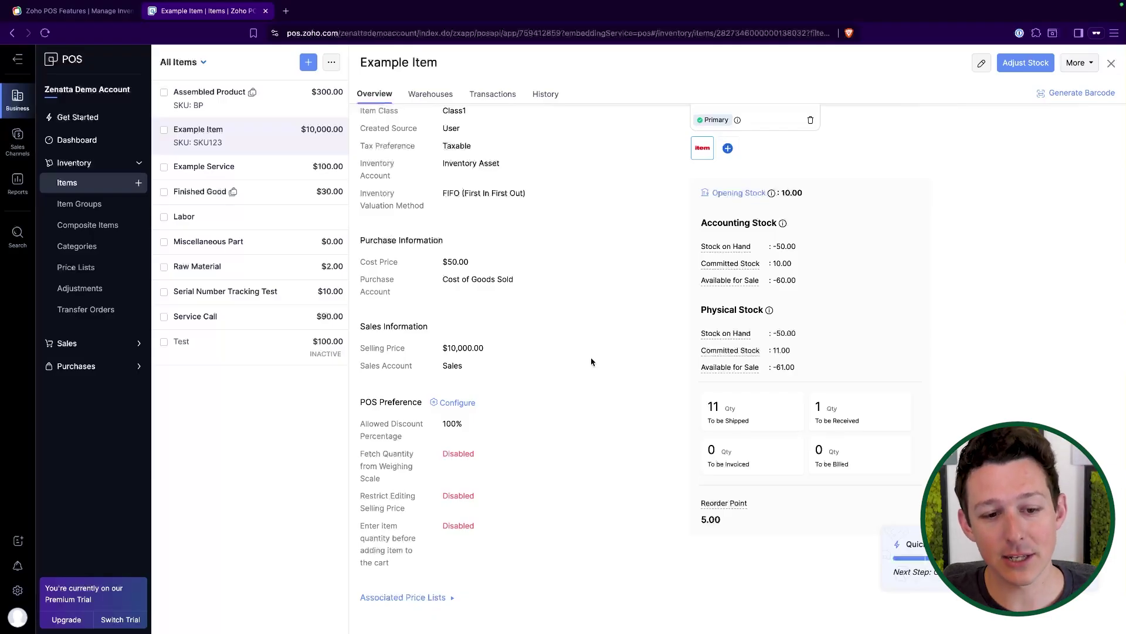
# Step: Examine Example Item's POS preferences, including the allowed discount percentage and fetching quantity from a weighing scale
pyautogui.scroll(-2, 593, 359)
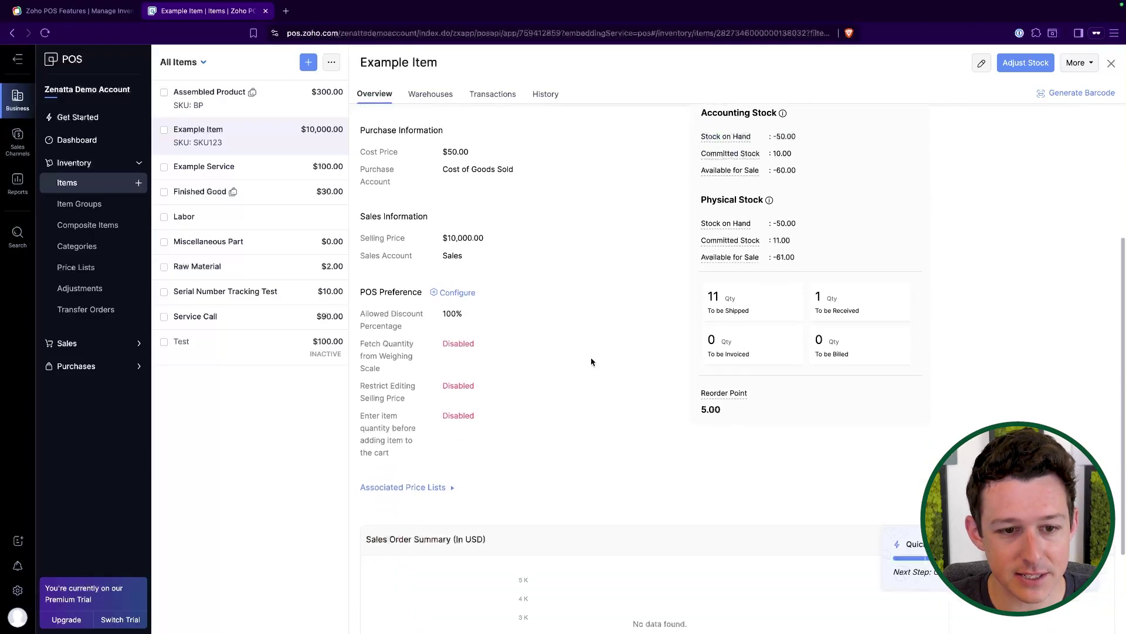
pyautogui.moveTo(360, 285); pyautogui.dragTo(470, 440)
pyautogui.click(520, 407)
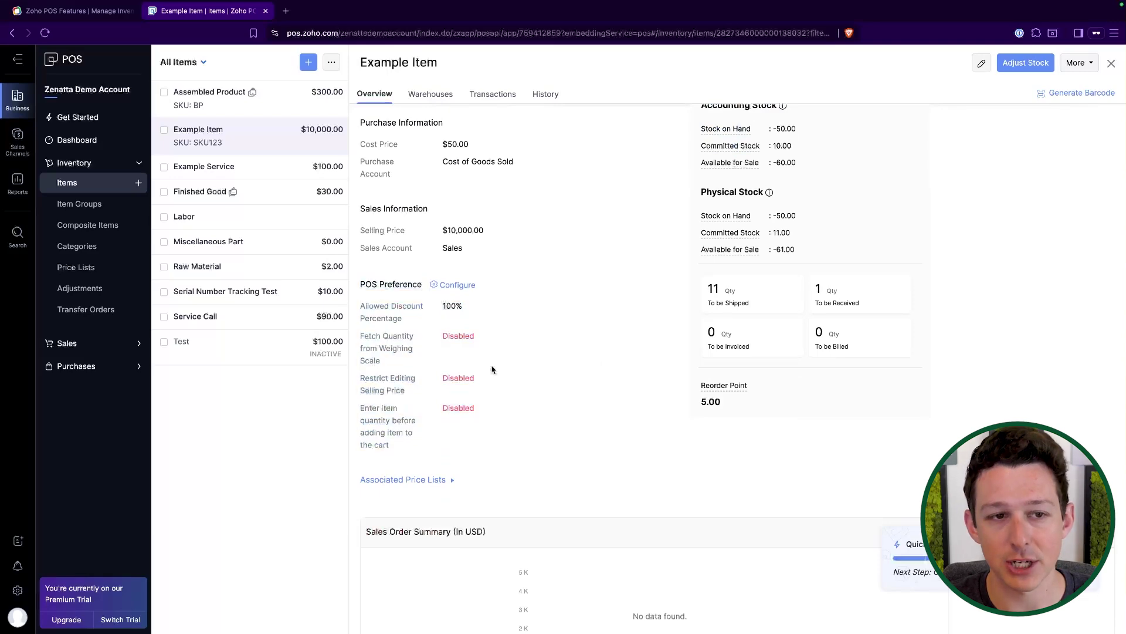
pyautogui.scroll(4, 581, 387)
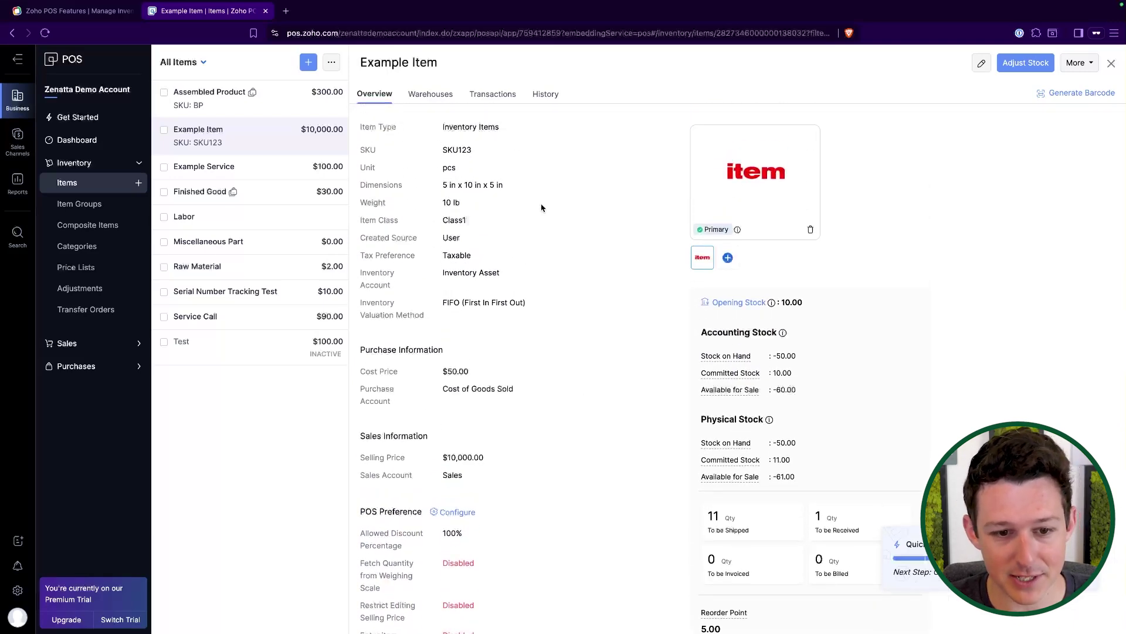
pyautogui.scroll(-3, 458, 486)
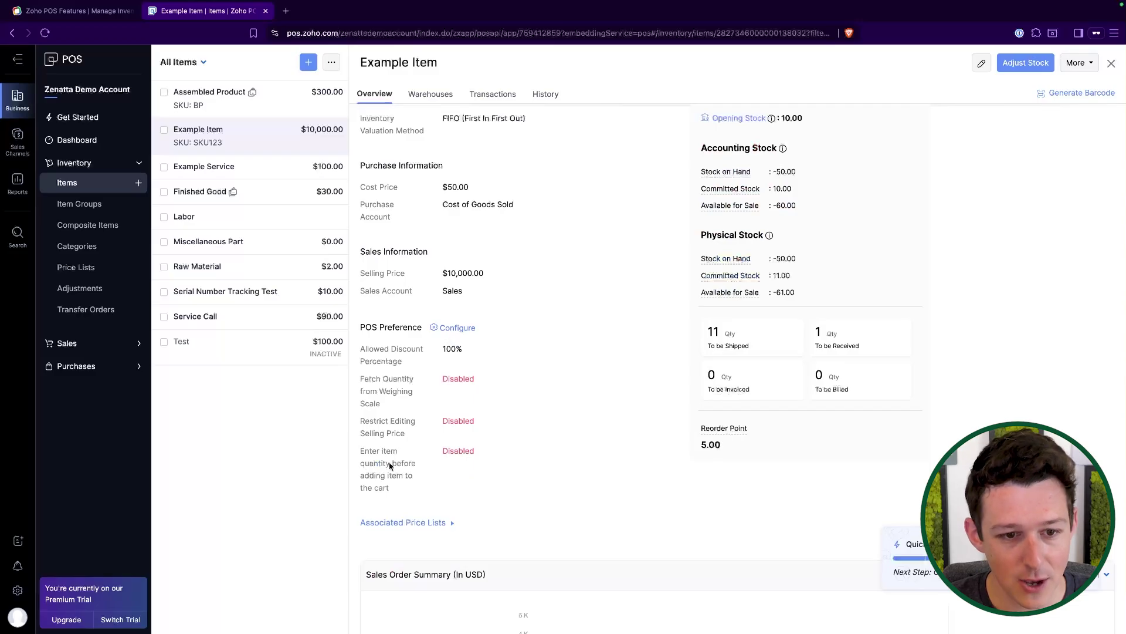
pyautogui.moveTo(359, 350); pyautogui.dragTo(520, 382)
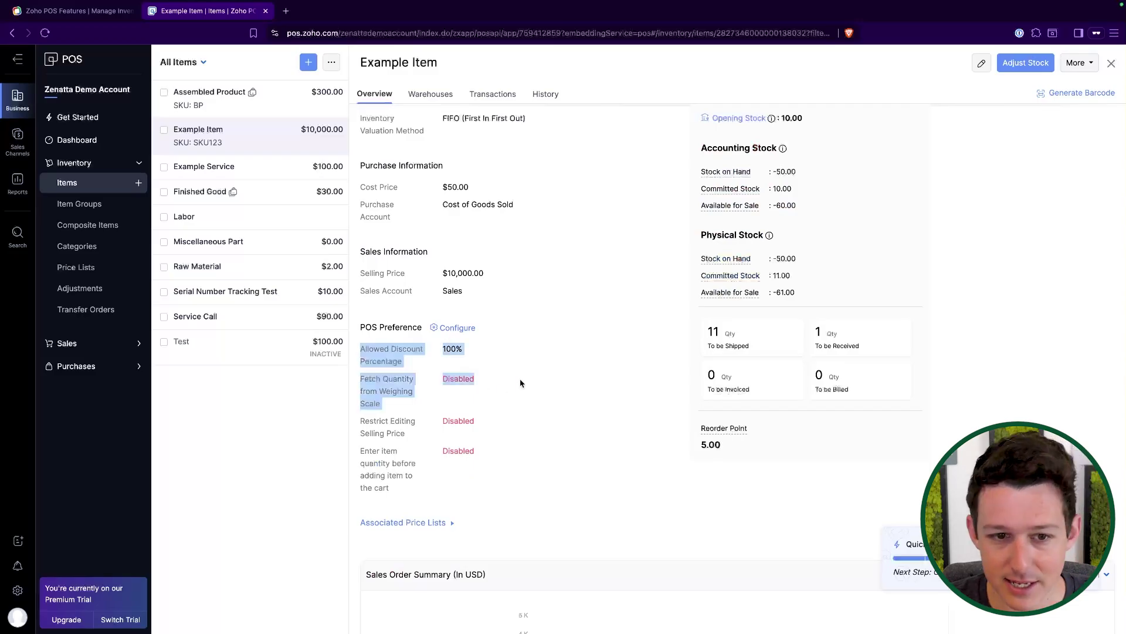
pyautogui.click(520, 382)
pyautogui.moveTo(359, 378); pyautogui.dragTo(423, 405)
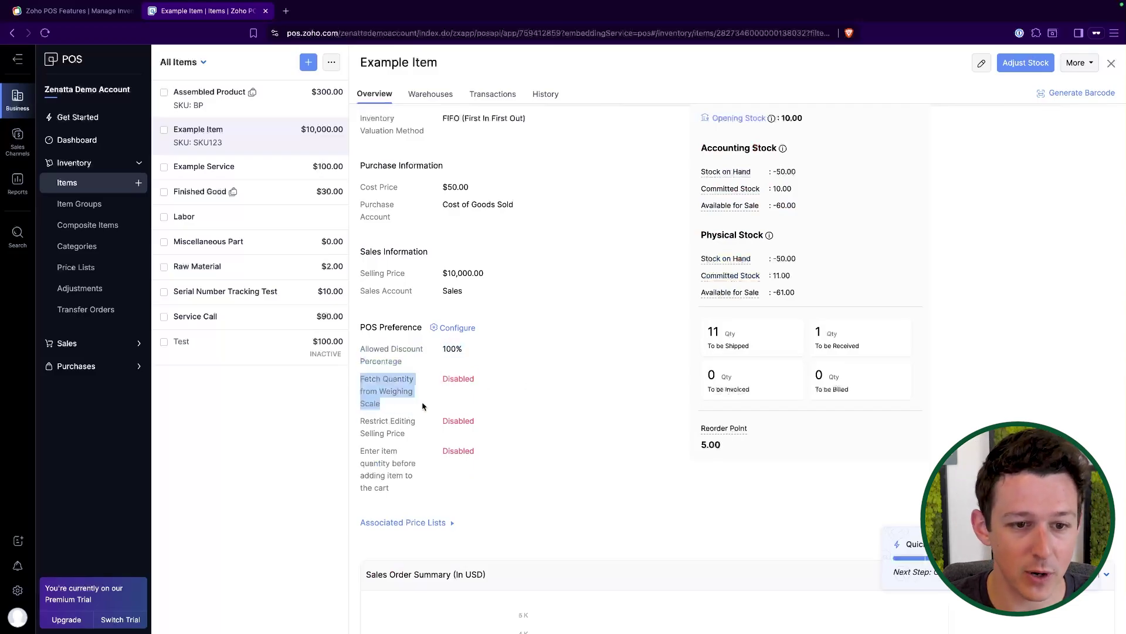
pyautogui.click(422, 406)
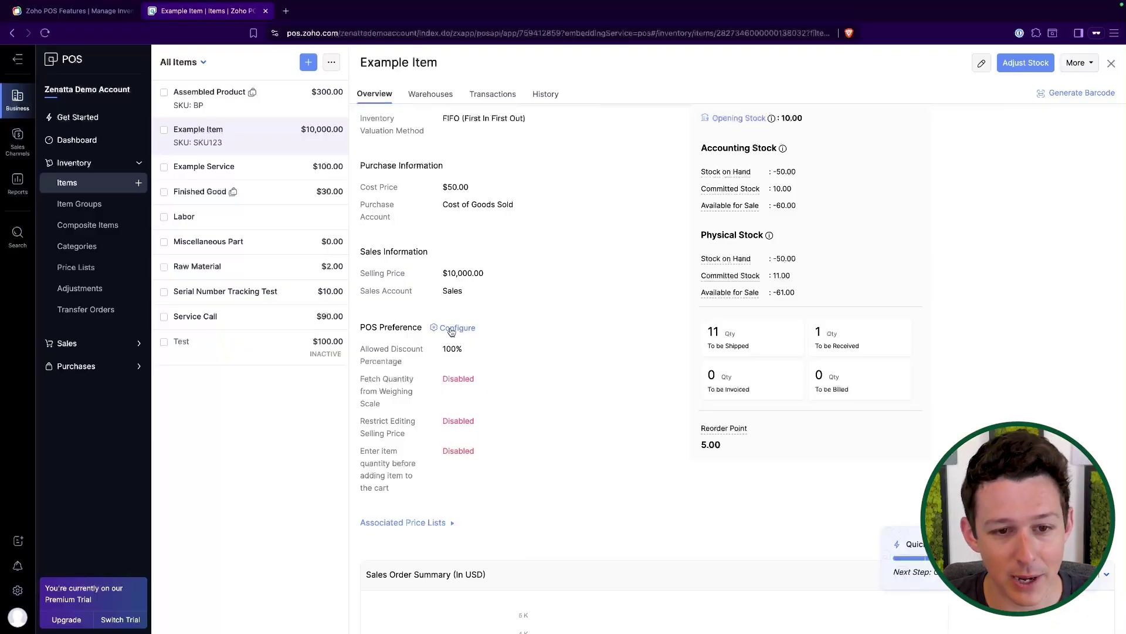
# Step: Enable restricted selling price editing and quantity entry before adding to the cart in Example Item's POS preferences, and save
pyautogui.click(455, 328)
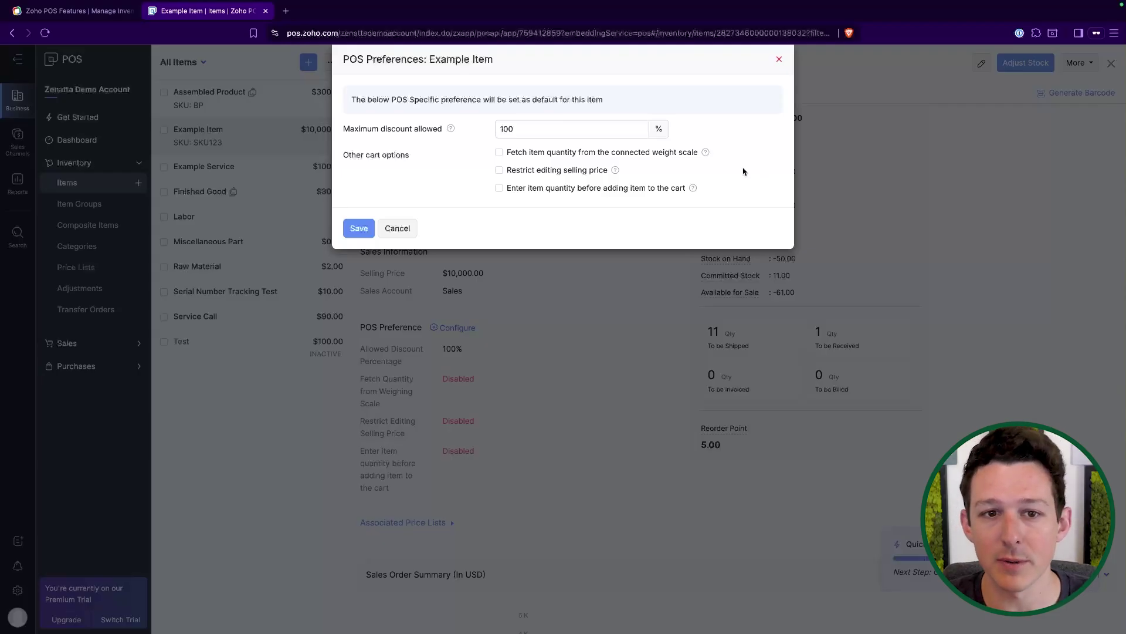
pyautogui.moveTo(613, 172)
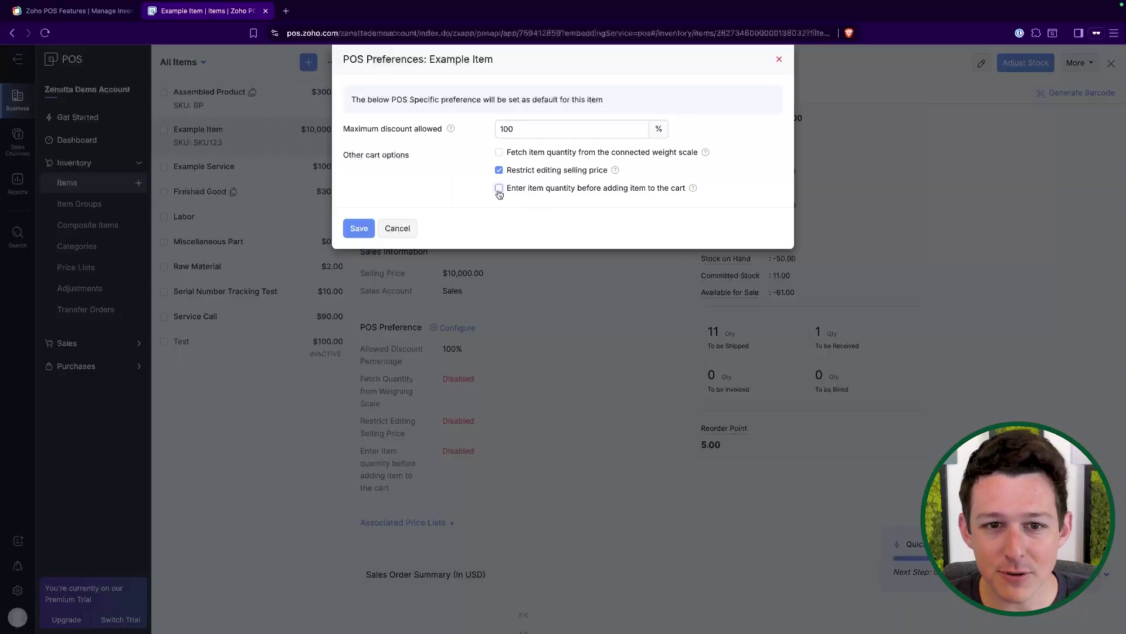
pyautogui.moveTo(693, 190)
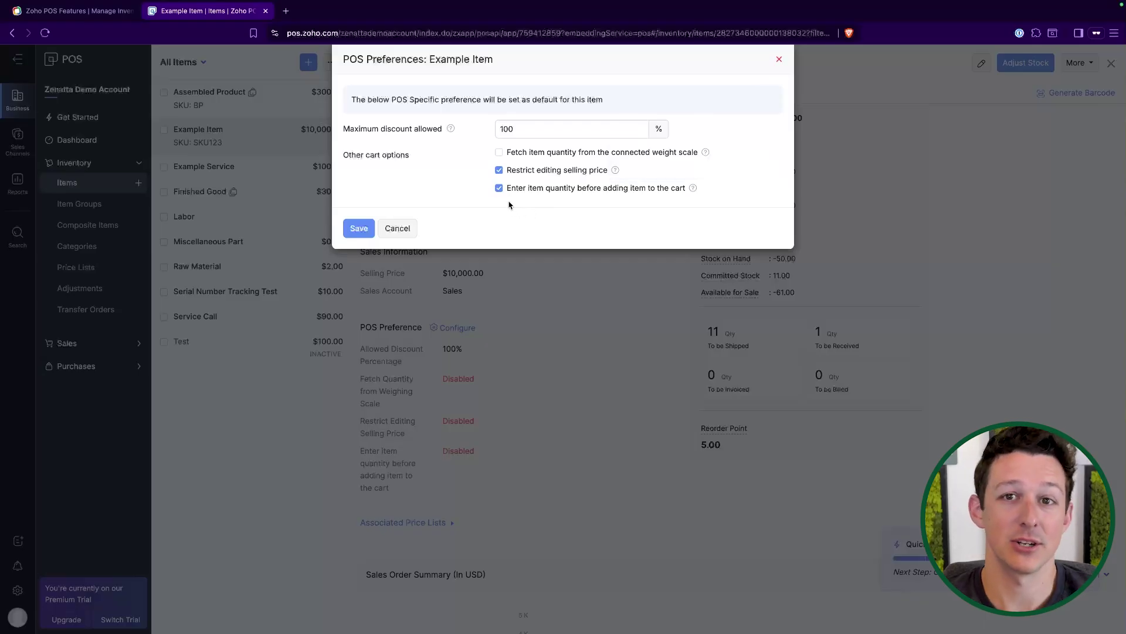
pyautogui.click(359, 229)
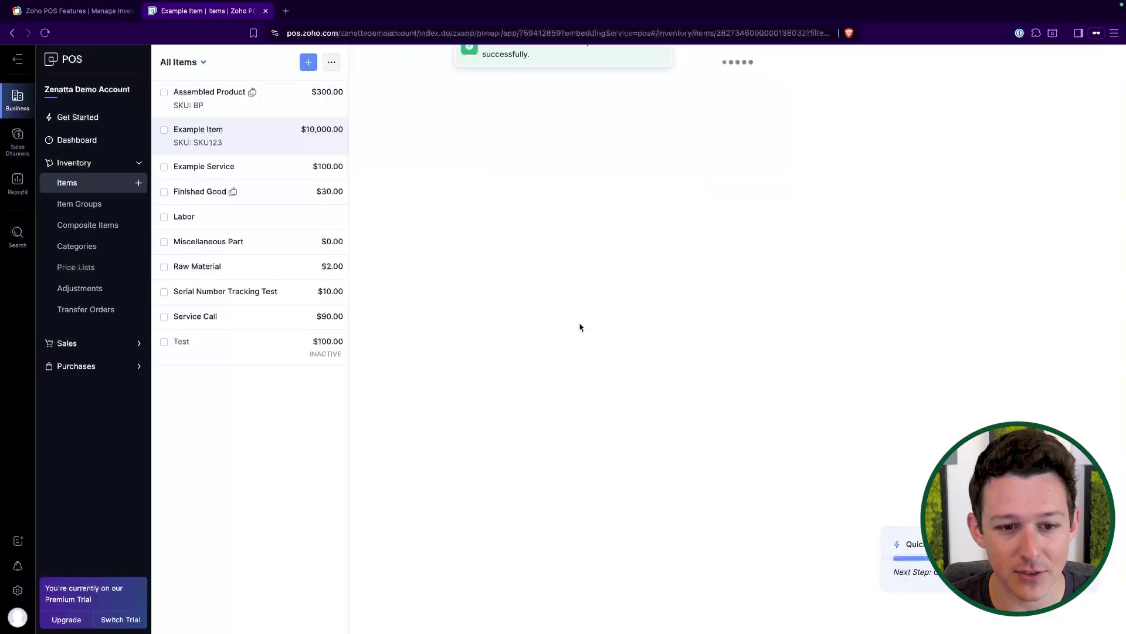
pyautogui.scroll(-5, 580, 327)
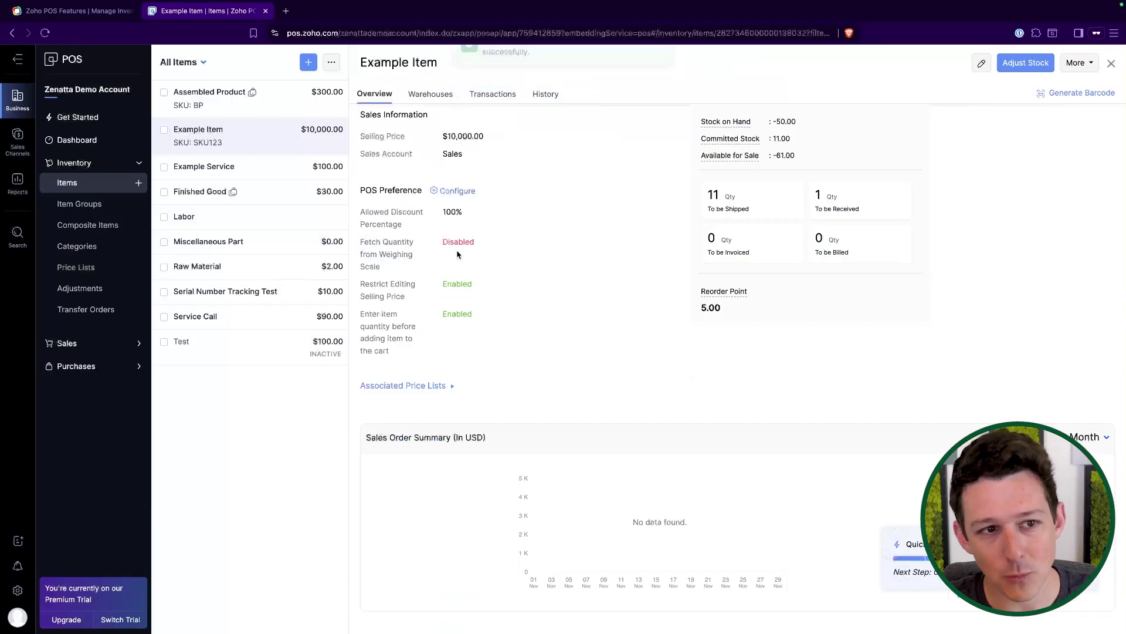
# Step: Look through the inventory sections for item groups, composite items, adjustments and transfer orders, ending on Categories
pyautogui.click(77, 205)
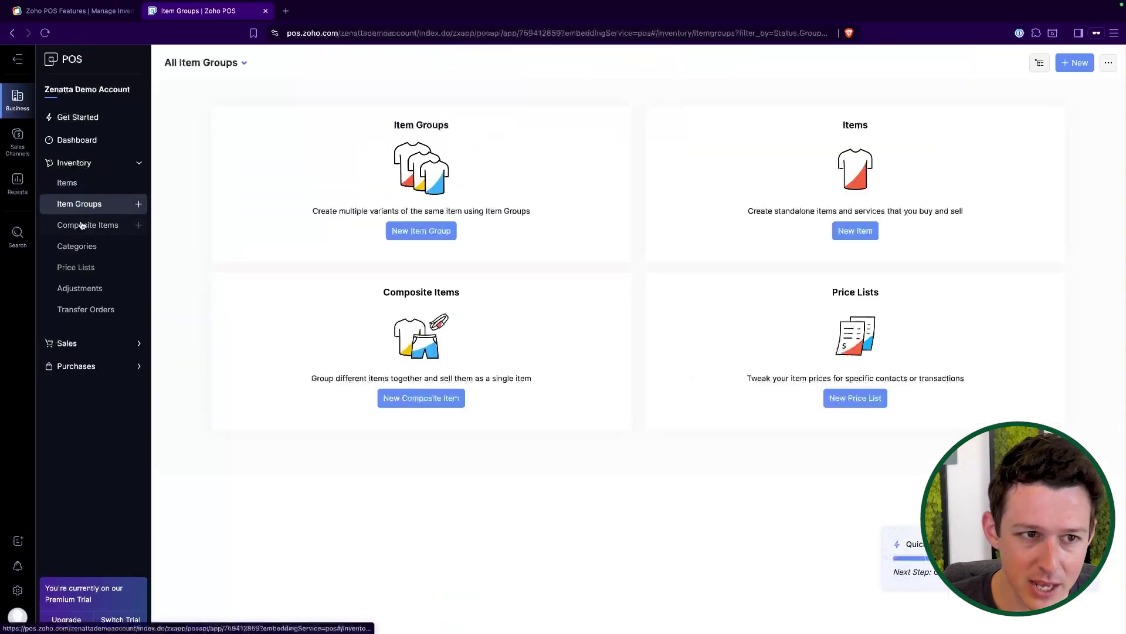
pyautogui.click(81, 226)
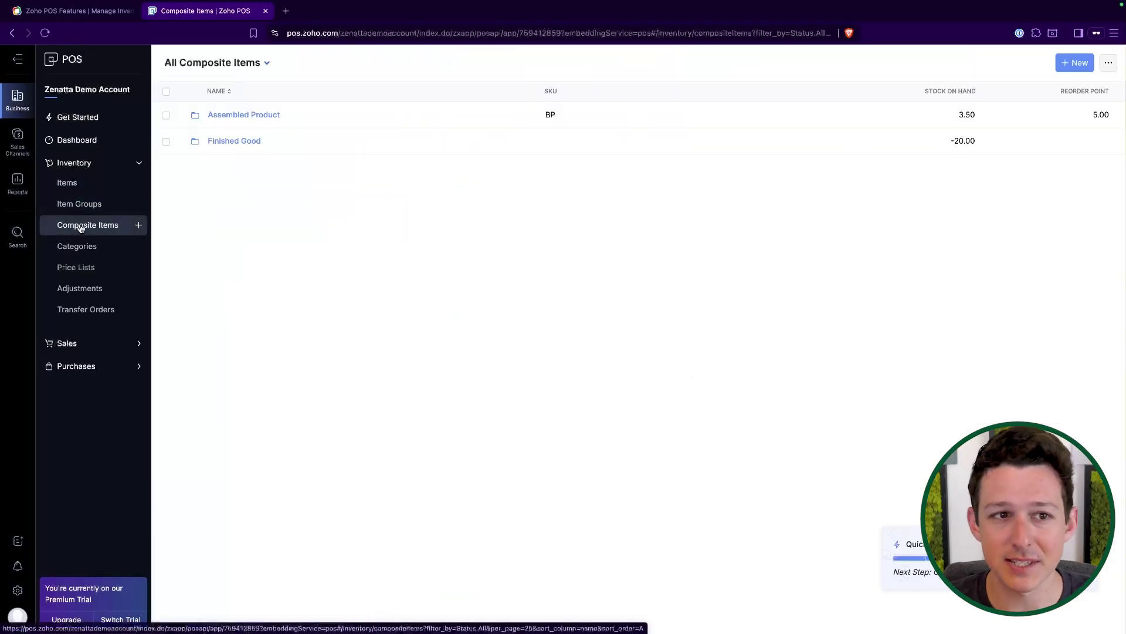
pyautogui.click(79, 249)
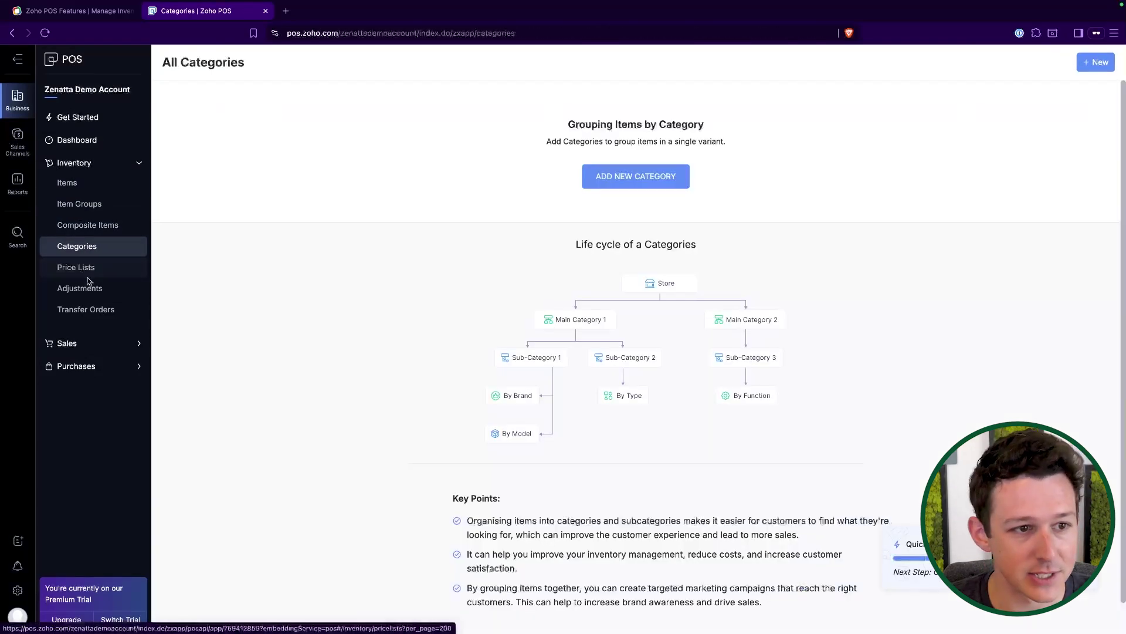
pyautogui.click(95, 288)
pyautogui.click(88, 309)
pyautogui.click(98, 248)
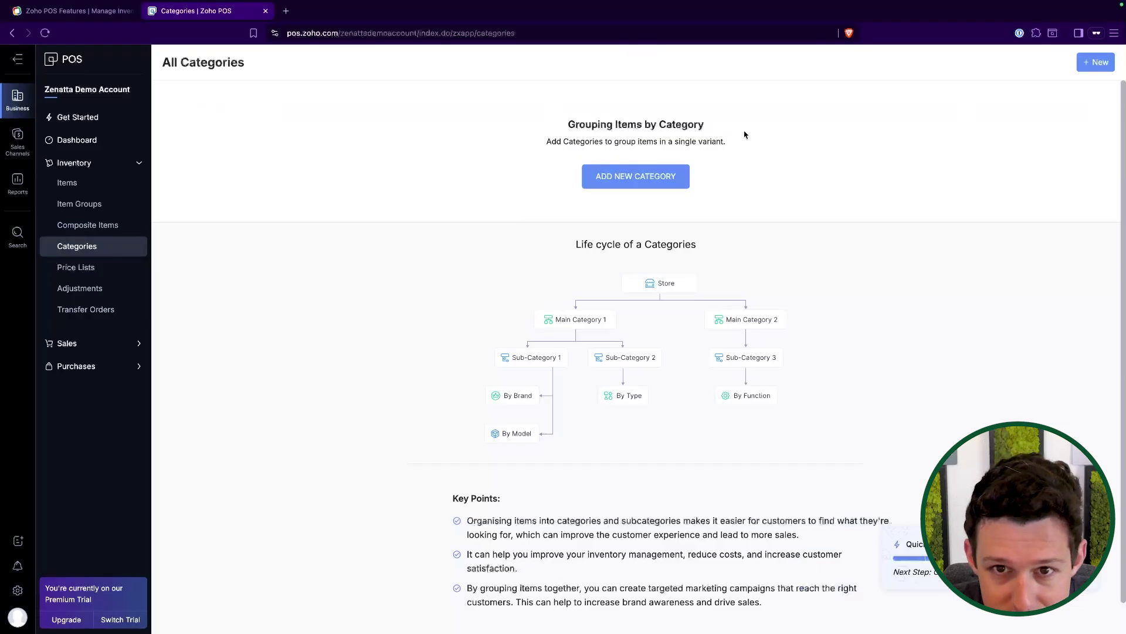
pyautogui.scroll(-1, 735, 285)
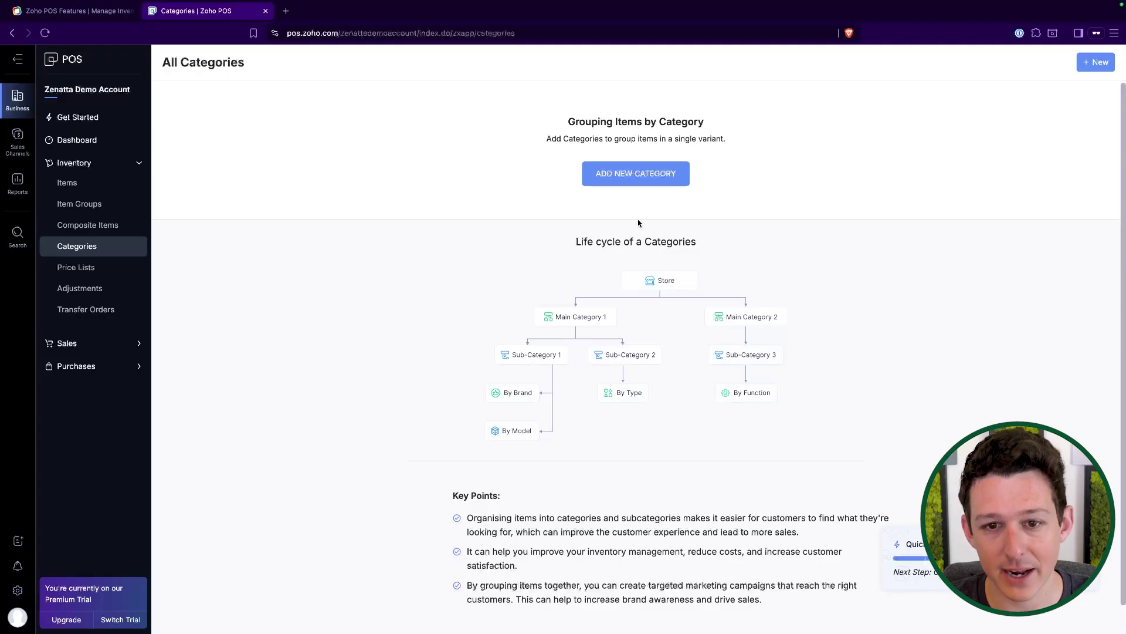
# Step: Add an item category named Clothes without a parent category and save it
pyautogui.click(637, 176)
pyautogui.click(570, 128)
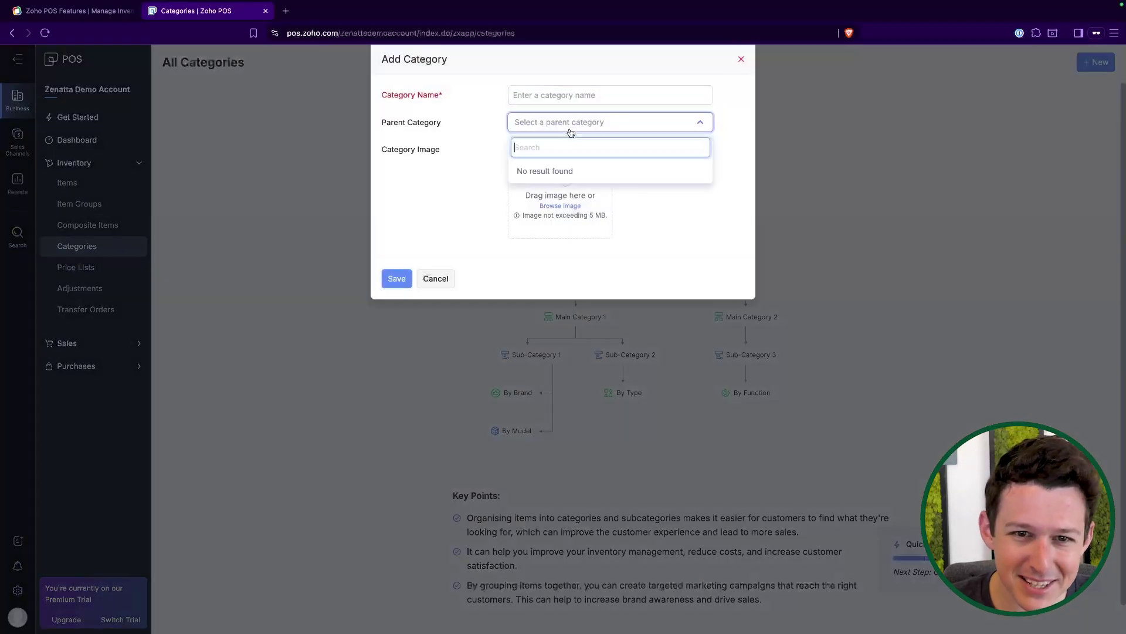
pyautogui.click(453, 157)
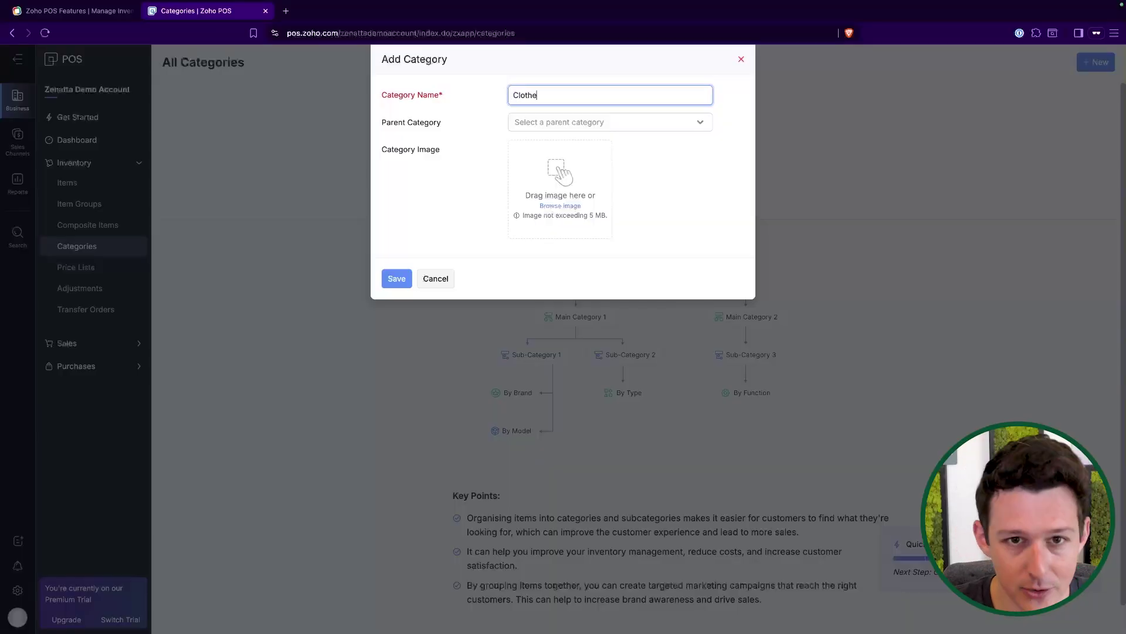
pyautogui.click(397, 279)
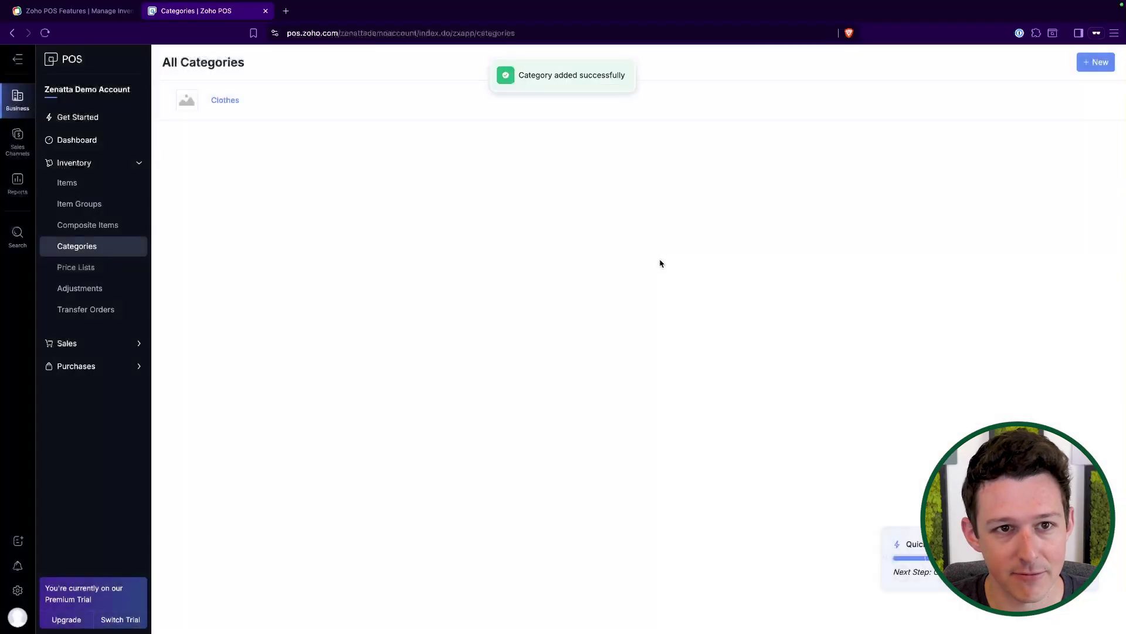
# Step: Add and save a second item category named Shoes
pyautogui.click(1102, 65)
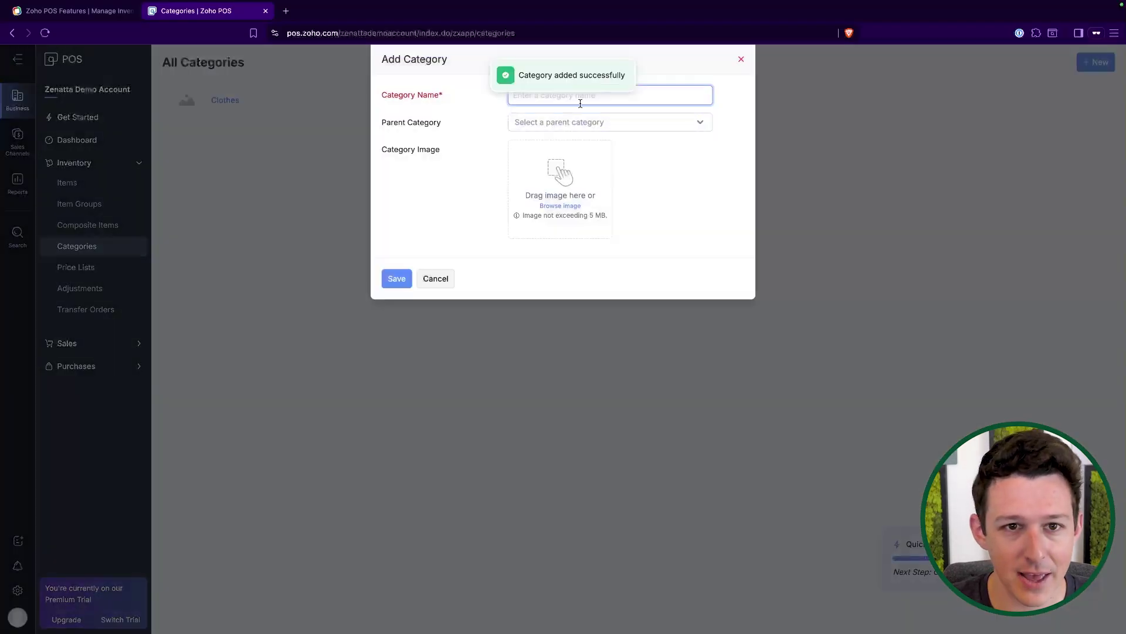
pyautogui.click(397, 279)
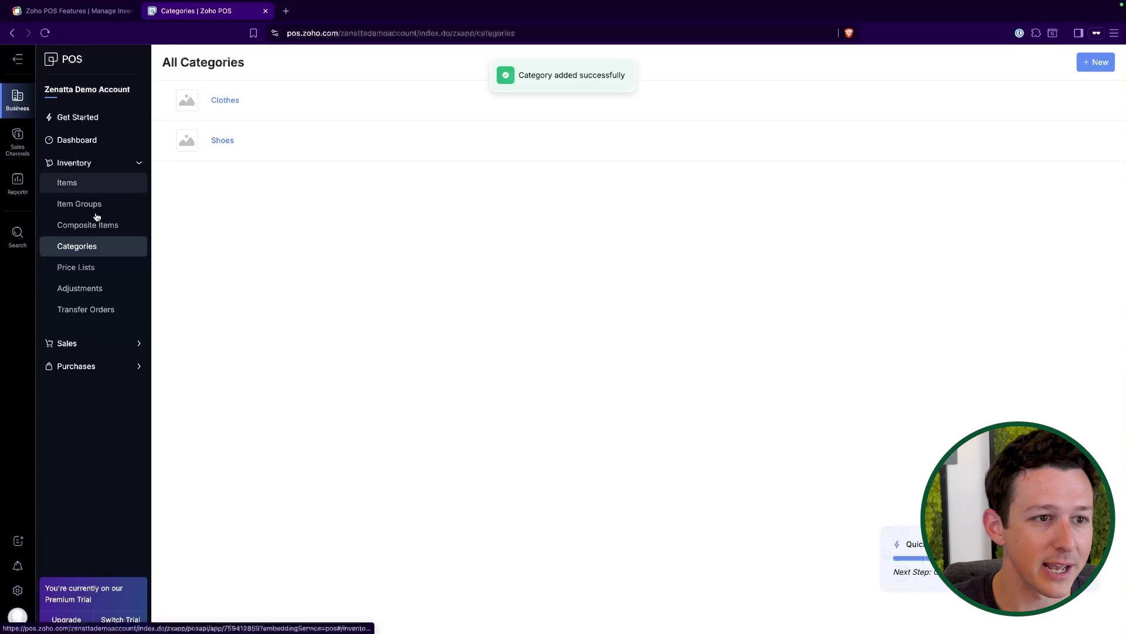
# Step: Assign the Clothes category to Example Item and save the item
pyautogui.click(220, 99)
pyautogui.click(435, 286)
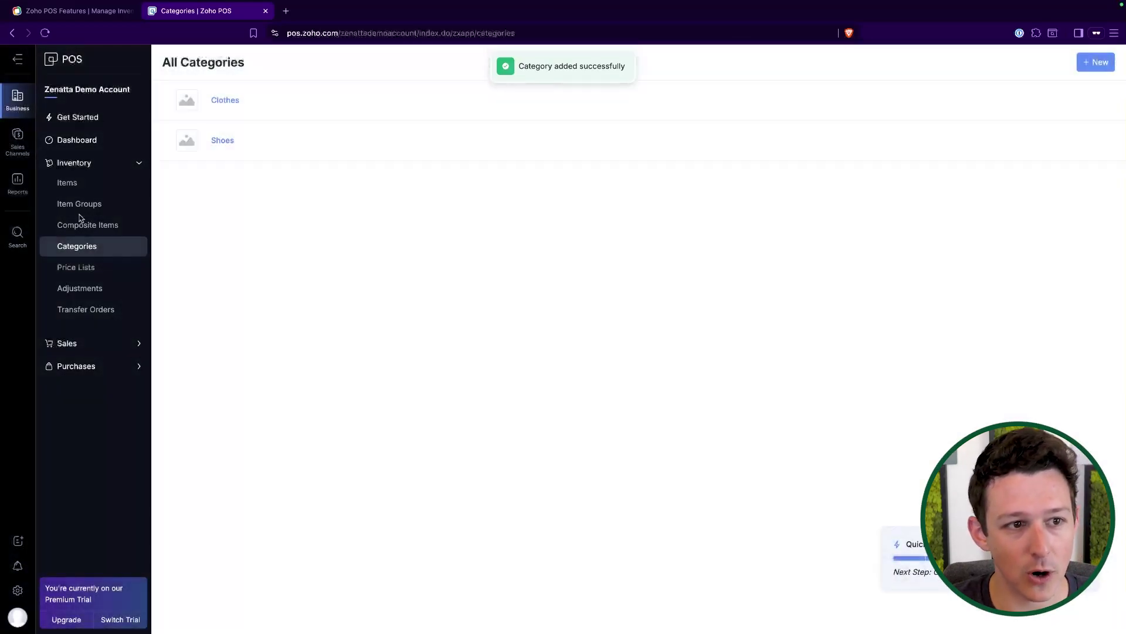
pyautogui.click(69, 184)
pyautogui.click(241, 148)
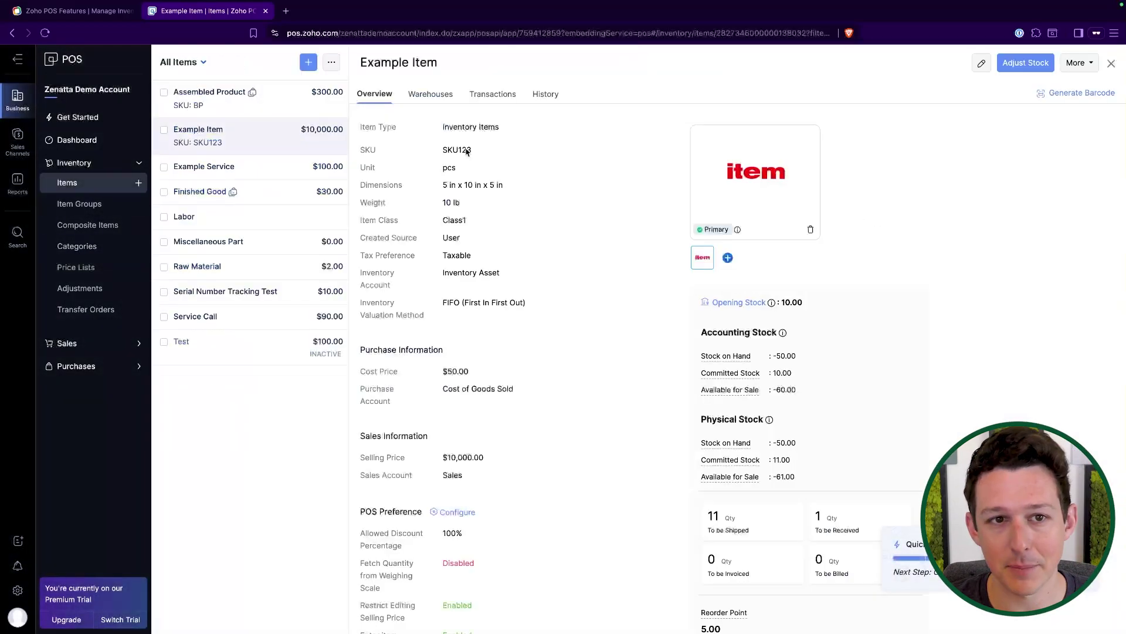
pyautogui.click(981, 65)
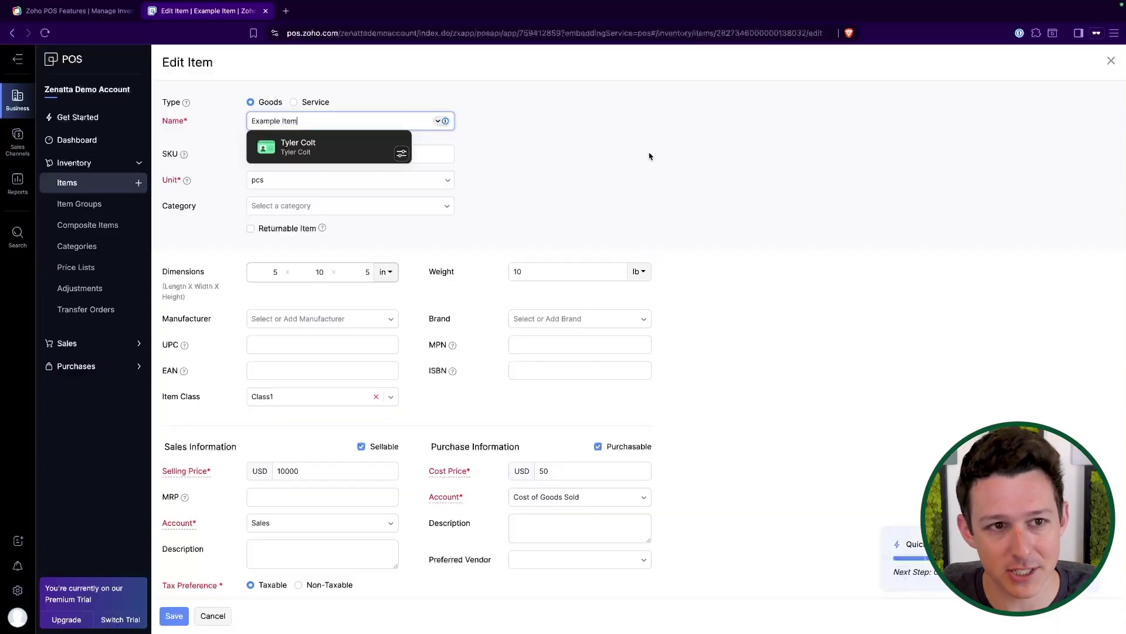
pyautogui.click(642, 156)
pyautogui.click(439, 206)
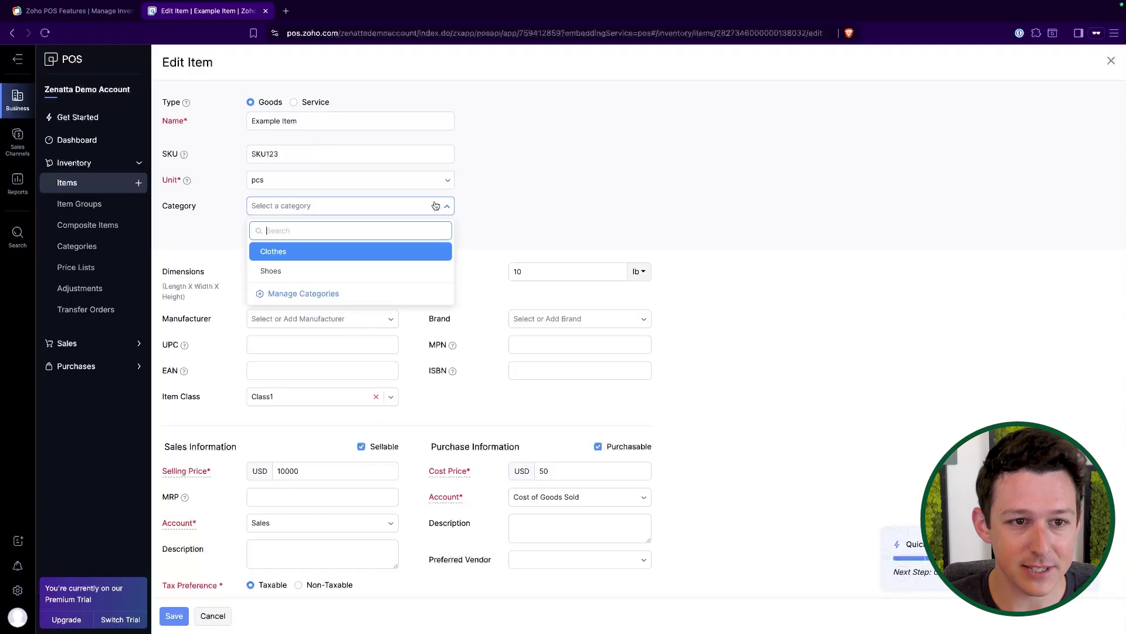
pyautogui.click(365, 252)
pyautogui.click(174, 623)
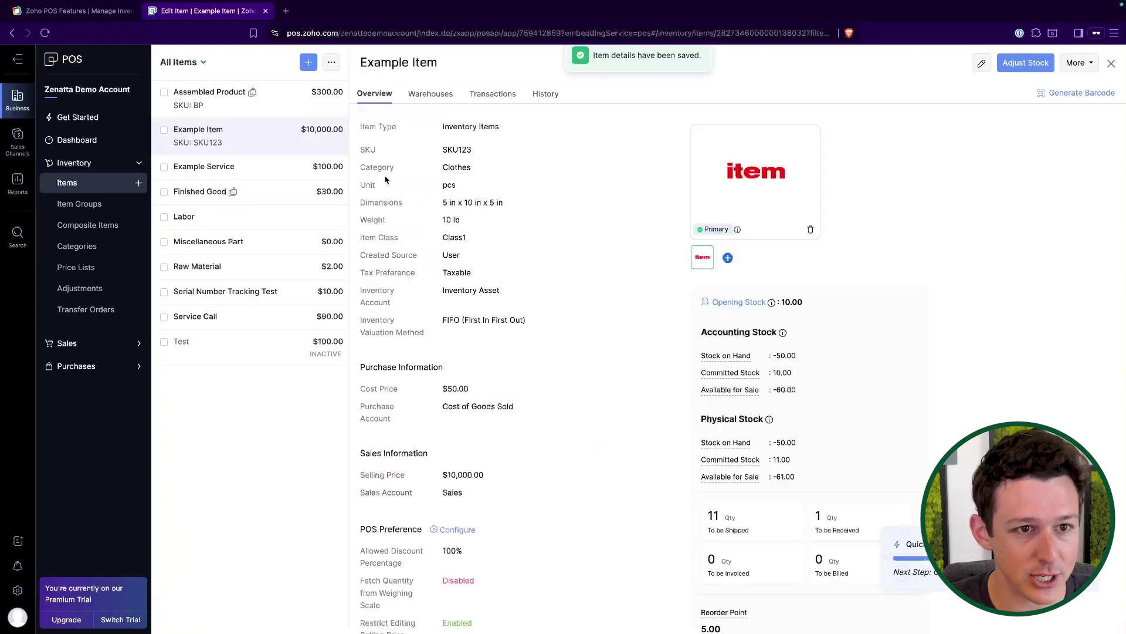
# Step: Assign the Shoes category to the Assembled Product composite item and save it
pyautogui.click(215, 104)
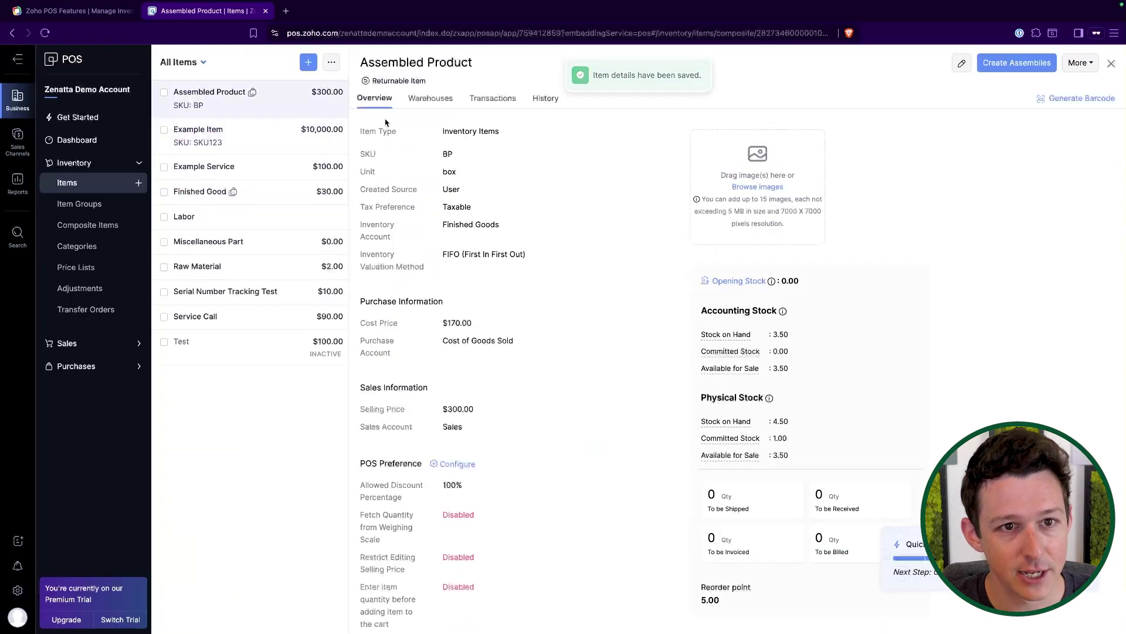
pyautogui.click(964, 60)
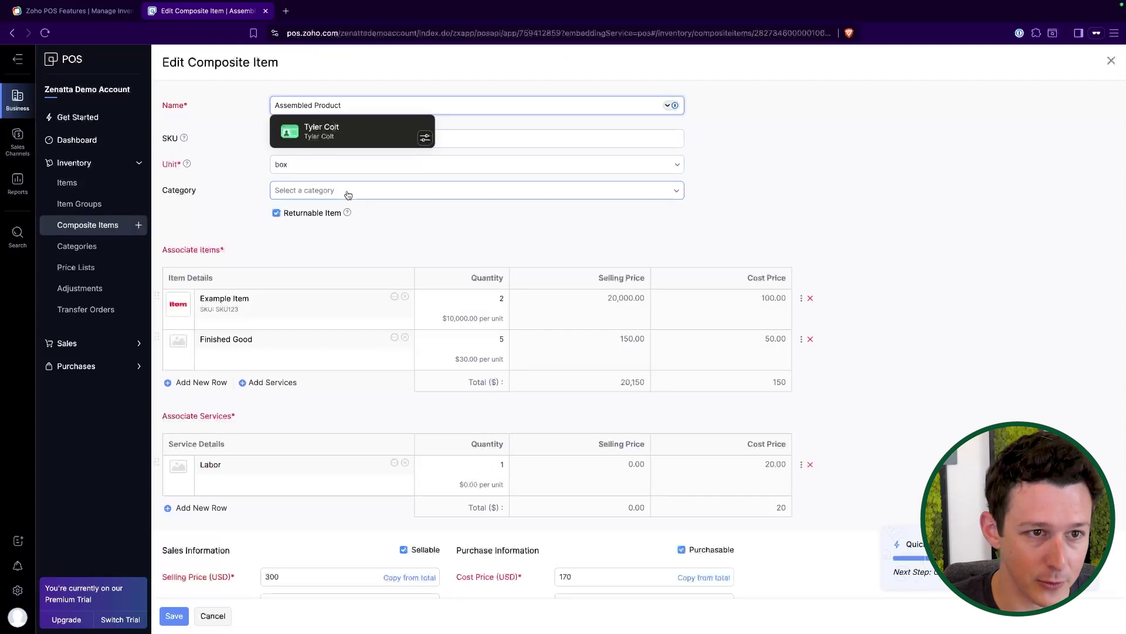
pyautogui.click(347, 191)
pyautogui.click(323, 255)
pyautogui.click(174, 615)
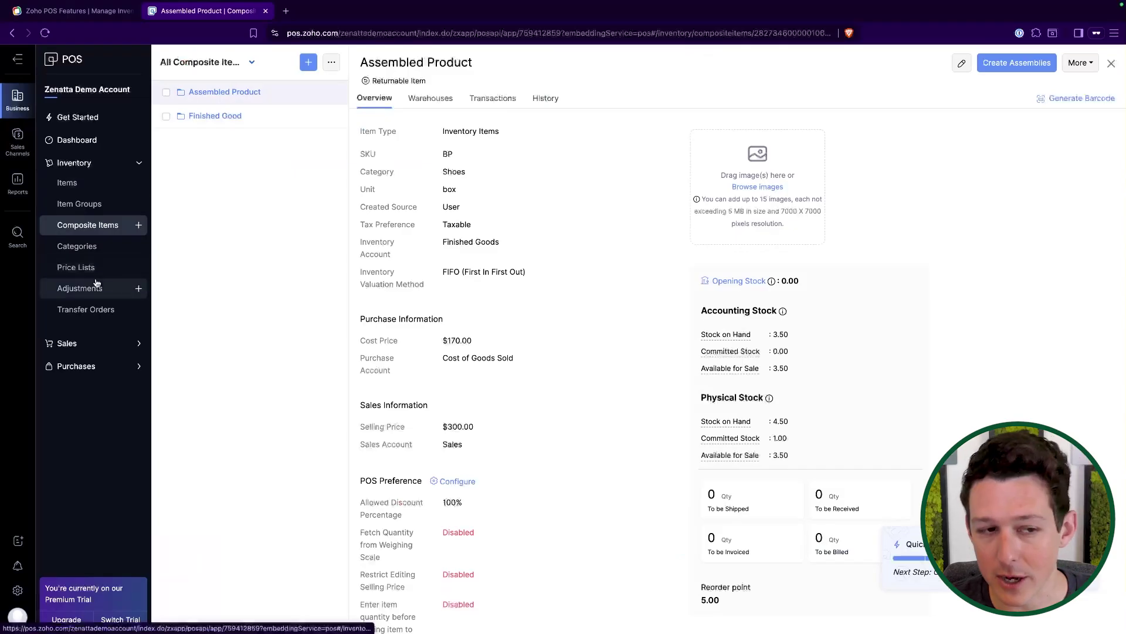
# Step: Look through the sales orders, sessions and conflicts sections, ending on Sessions
pyautogui.click(86, 343)
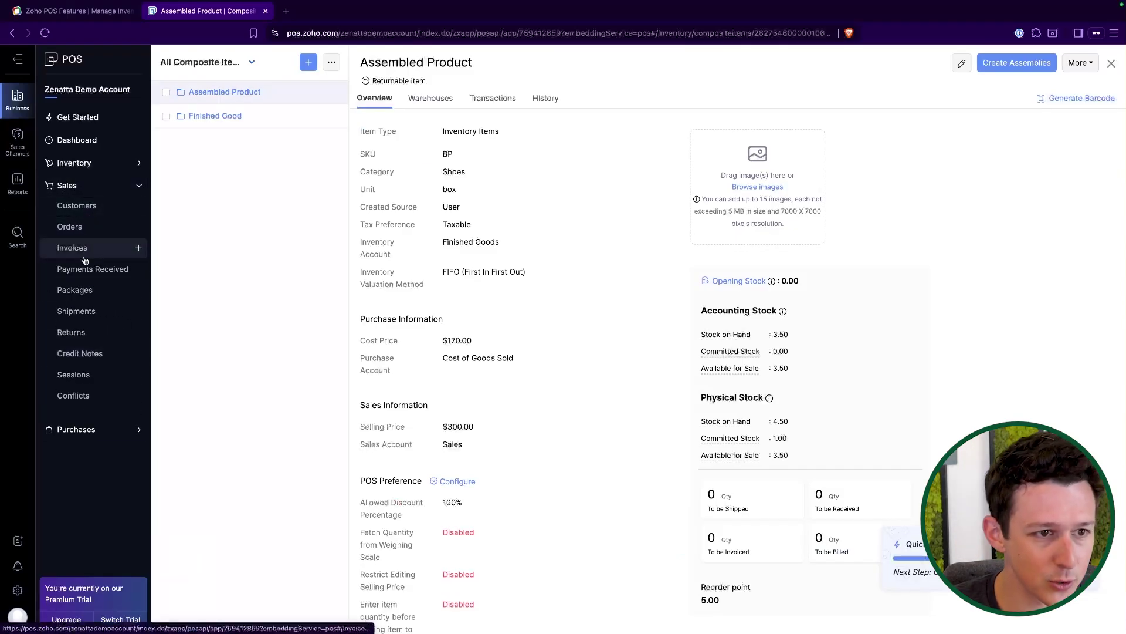
pyautogui.click(89, 229)
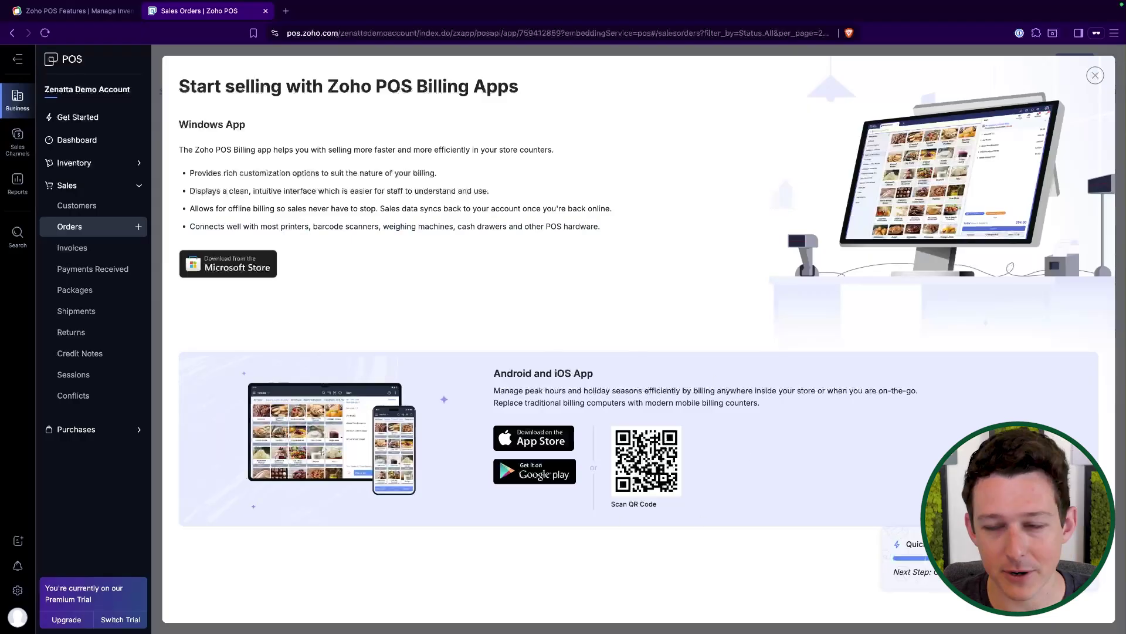
pyautogui.click(1094, 77)
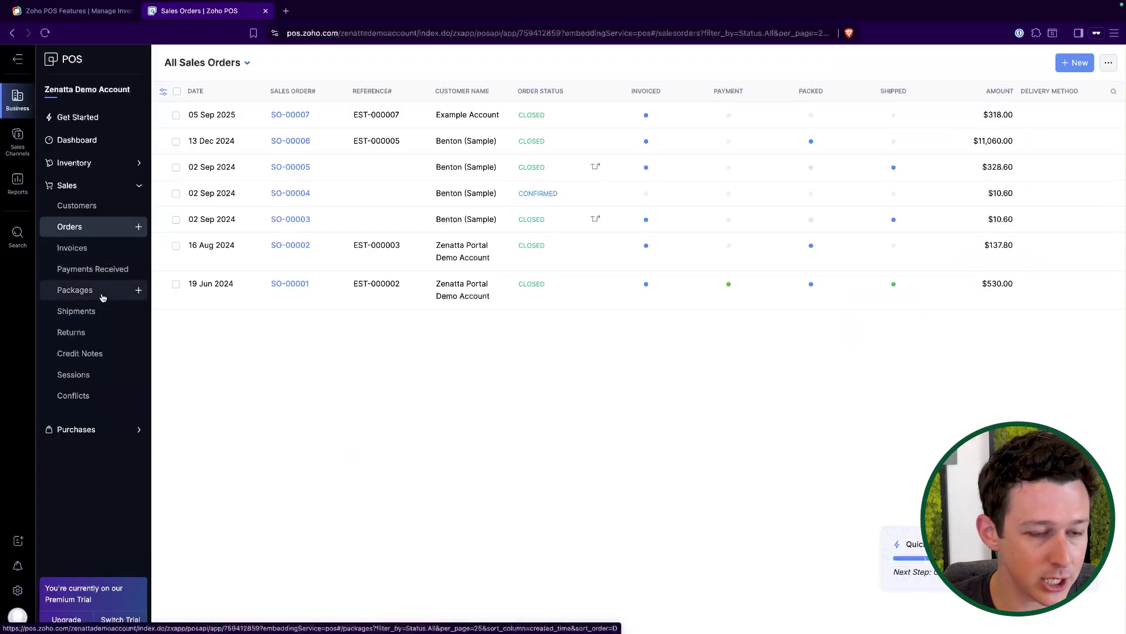
pyautogui.click(89, 378)
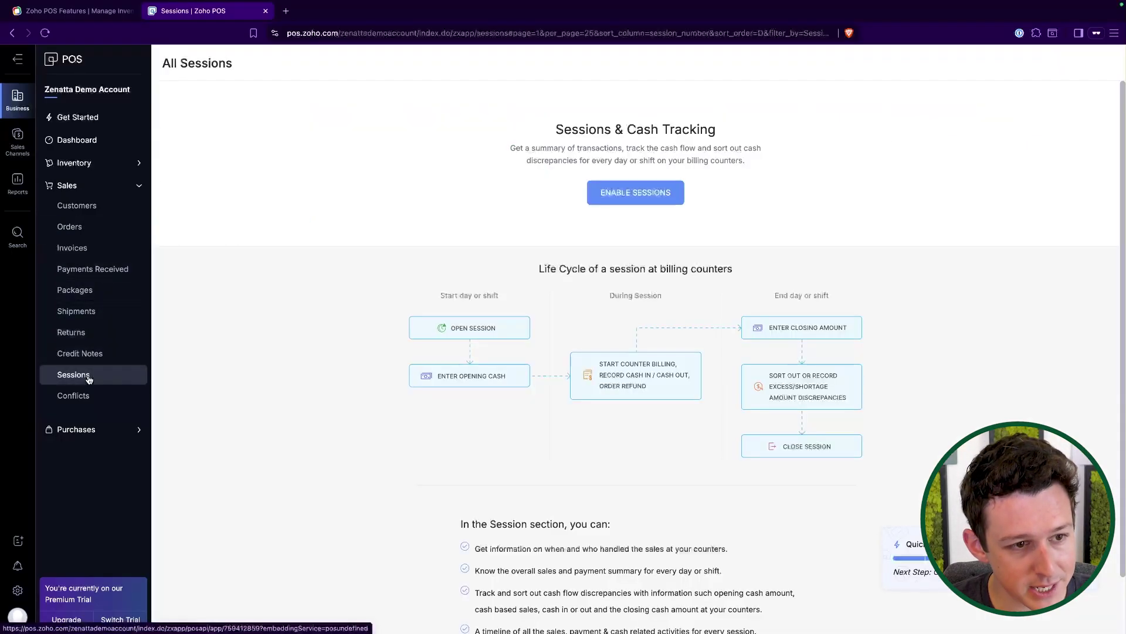
pyautogui.click(91, 404)
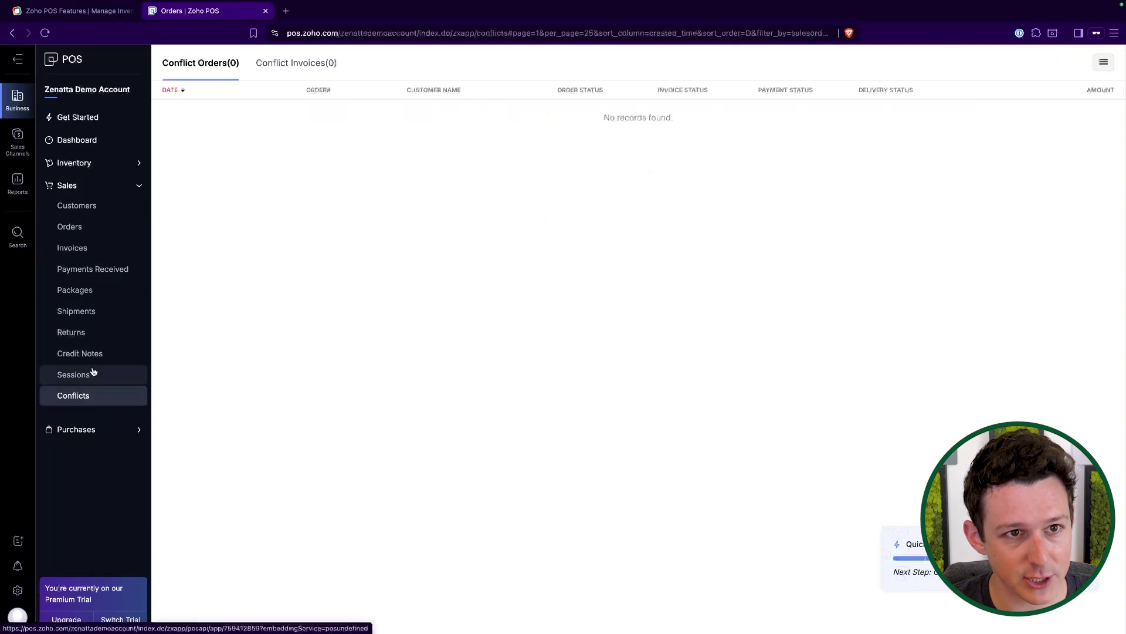
pyautogui.click(92, 375)
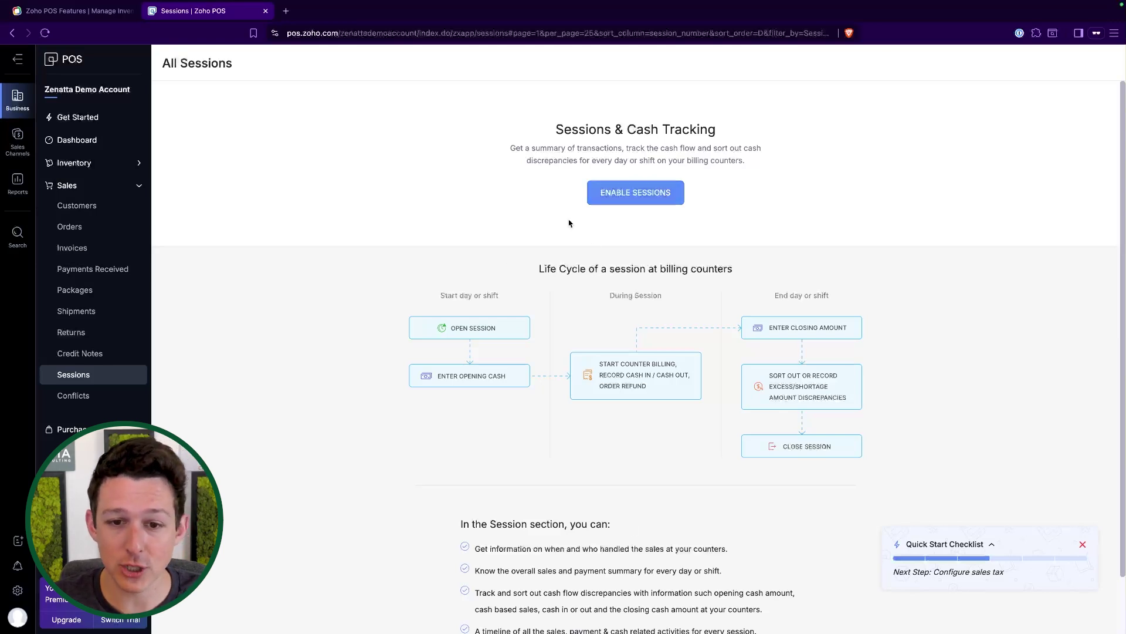
# Step: Enable sessions and cash tracking in the POS preferences, reviewing the cash denominations list and turning cash denomination off
pyautogui.click(657, 198)
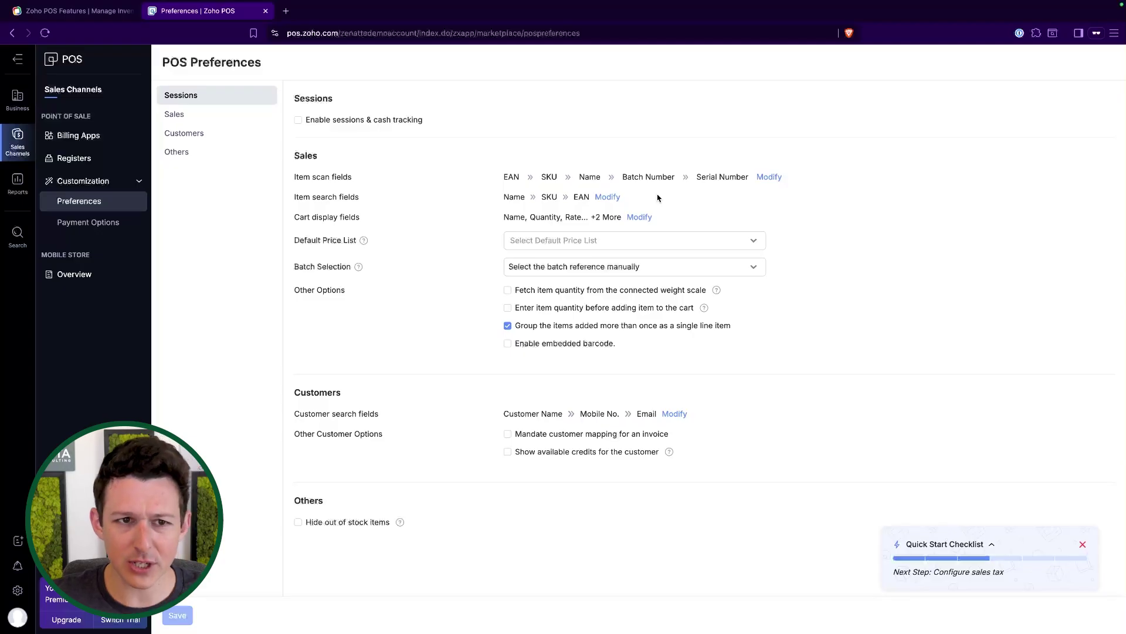
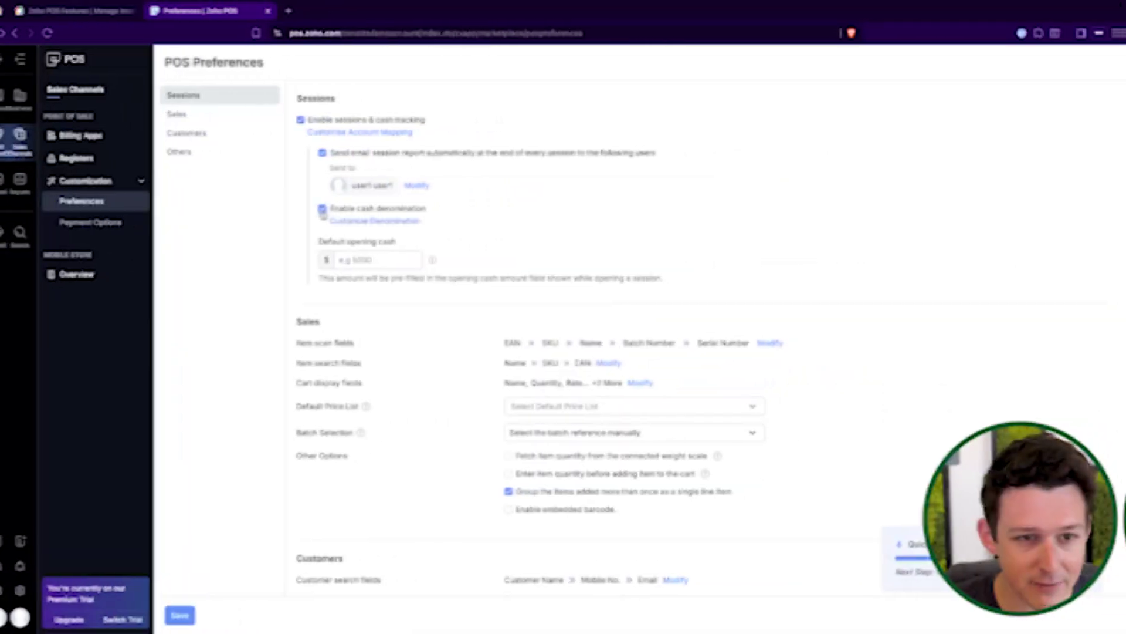
pyautogui.click(351, 221)
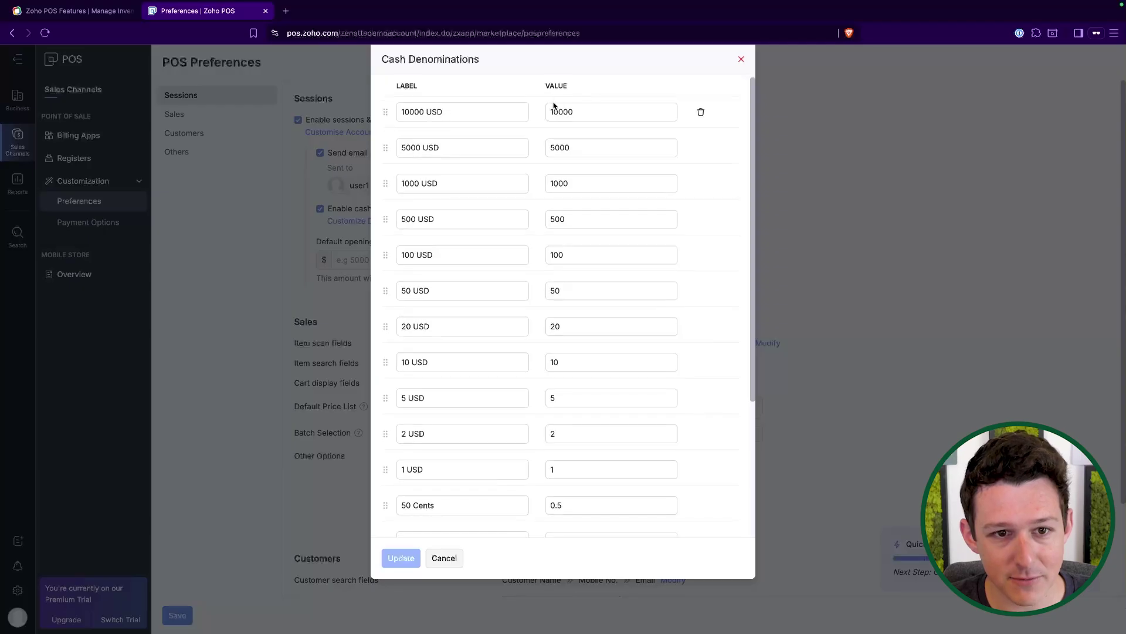
pyautogui.scroll(-3, 619, 414)
pyautogui.scroll(3, 623, 425)
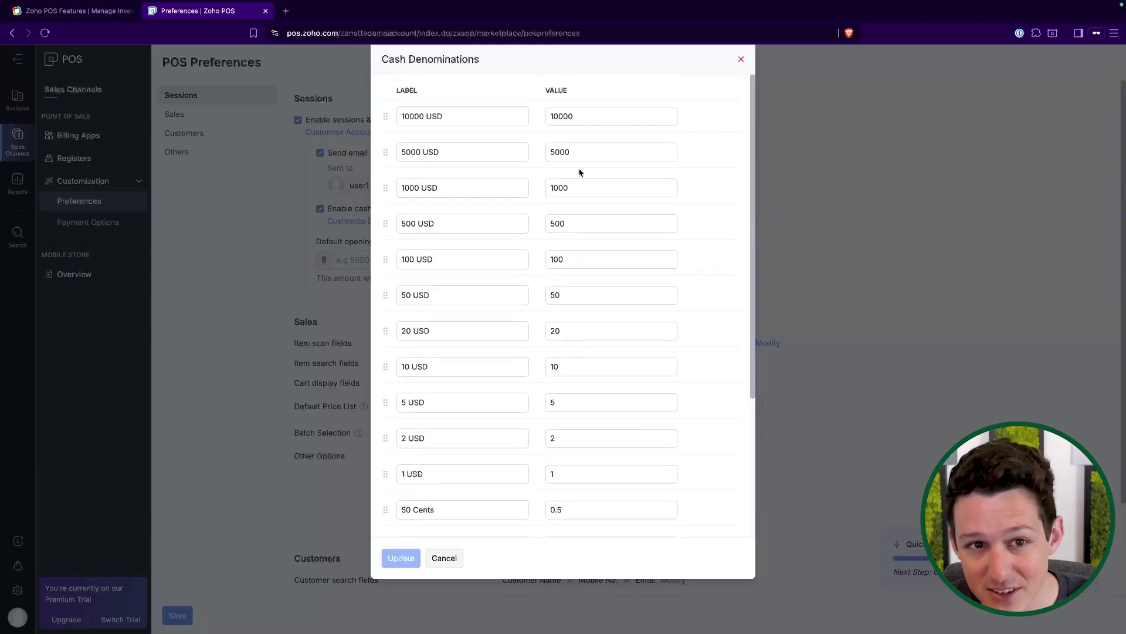
pyautogui.click(444, 558)
pyautogui.click(320, 209)
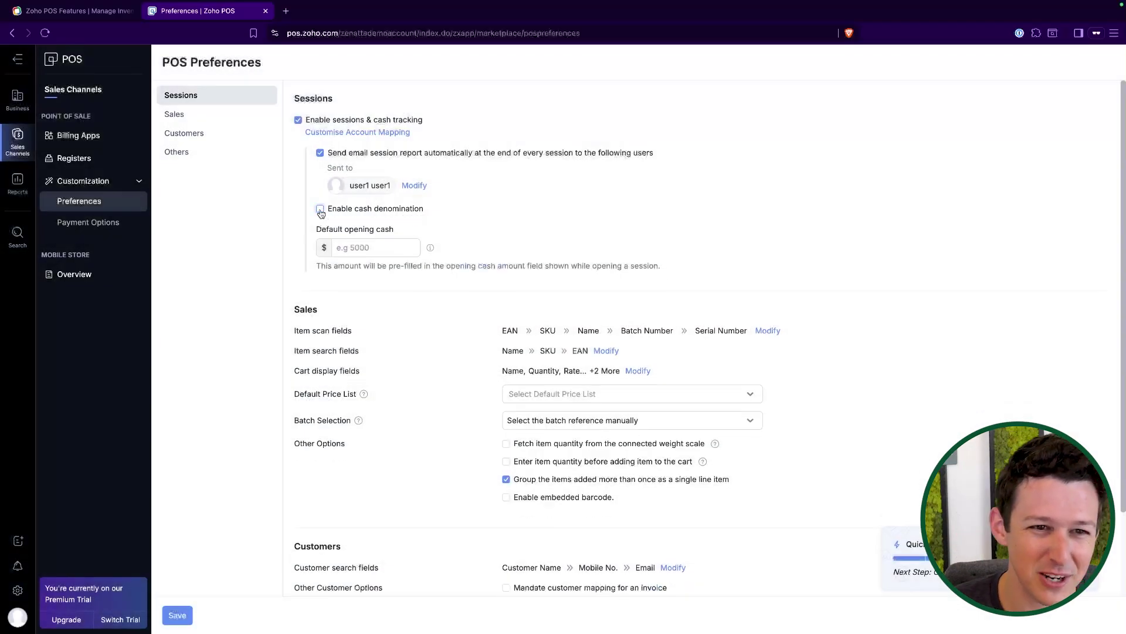
# Step: Set the default opening cash for sessions to 1000 and save the POS preferences
pyautogui.click(361, 246)
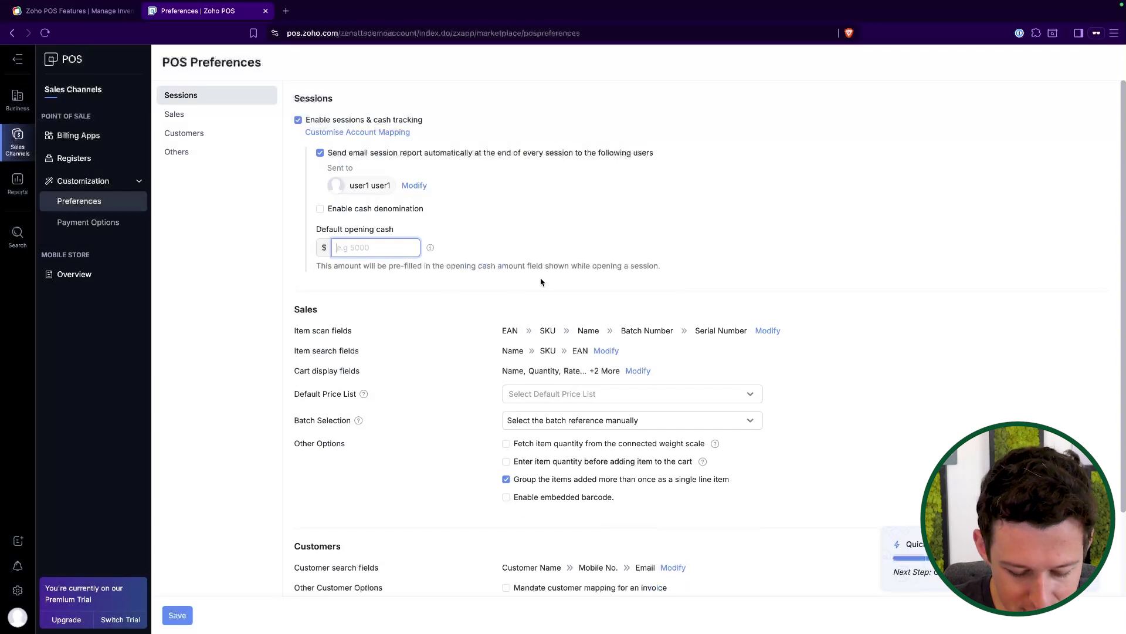
pyautogui.write('1000')
pyautogui.click(617, 210)
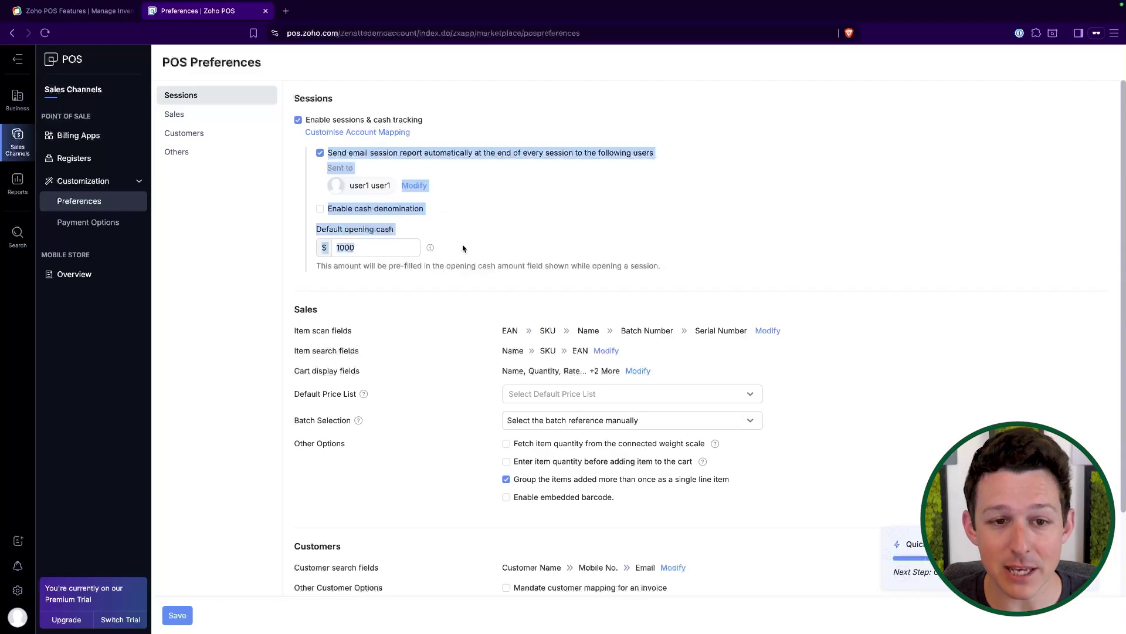
pyautogui.moveTo(432, 248)
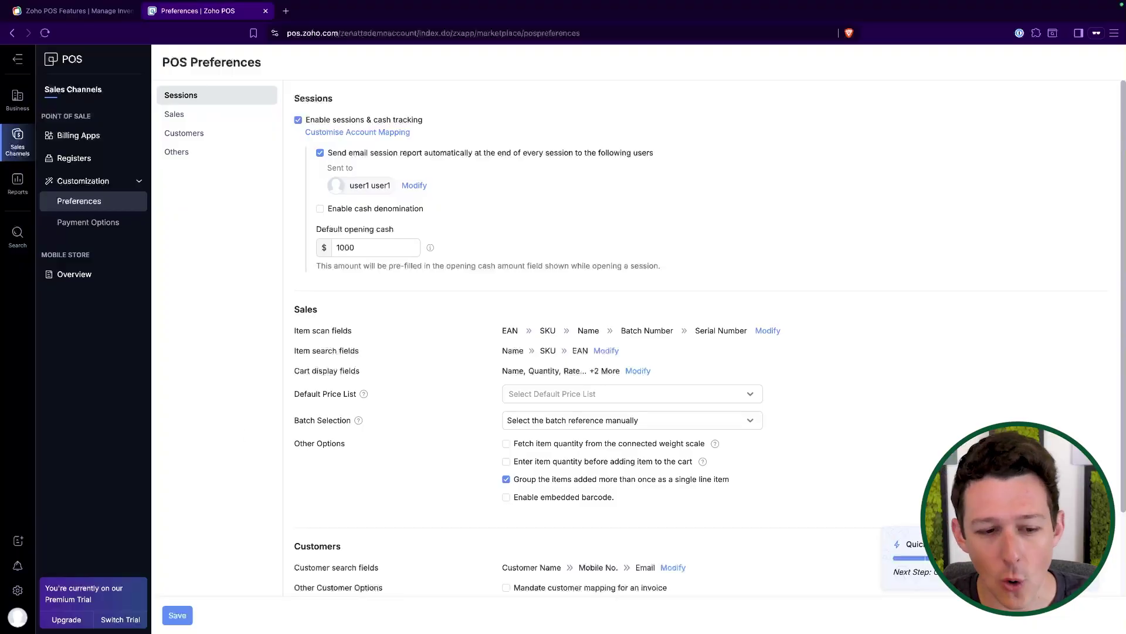
pyautogui.click(364, 251)
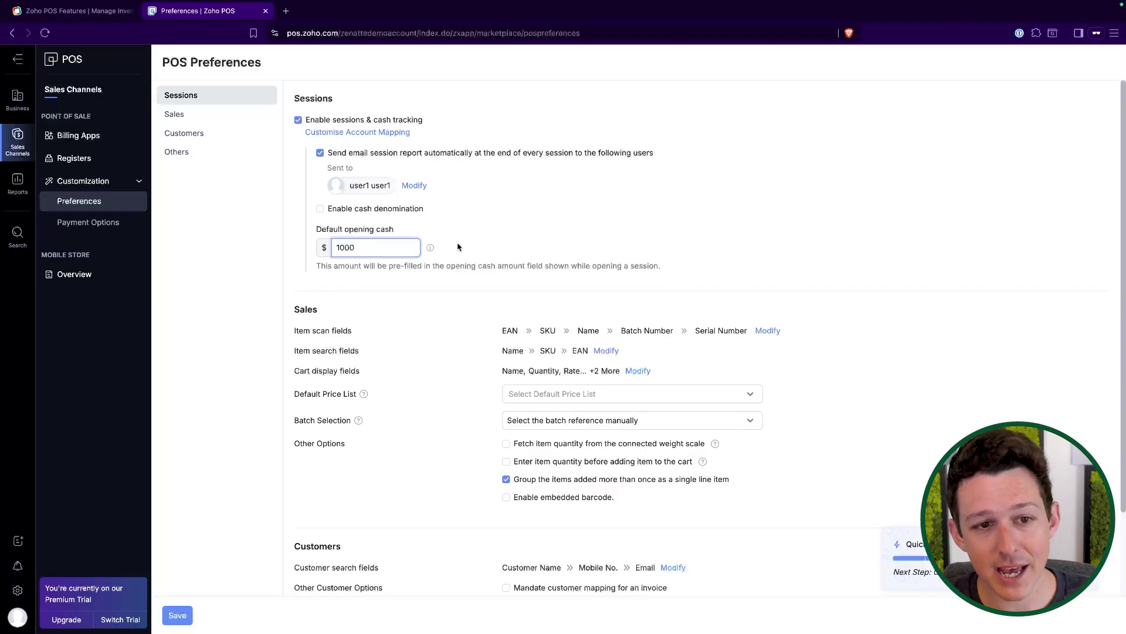
pyautogui.click(492, 234)
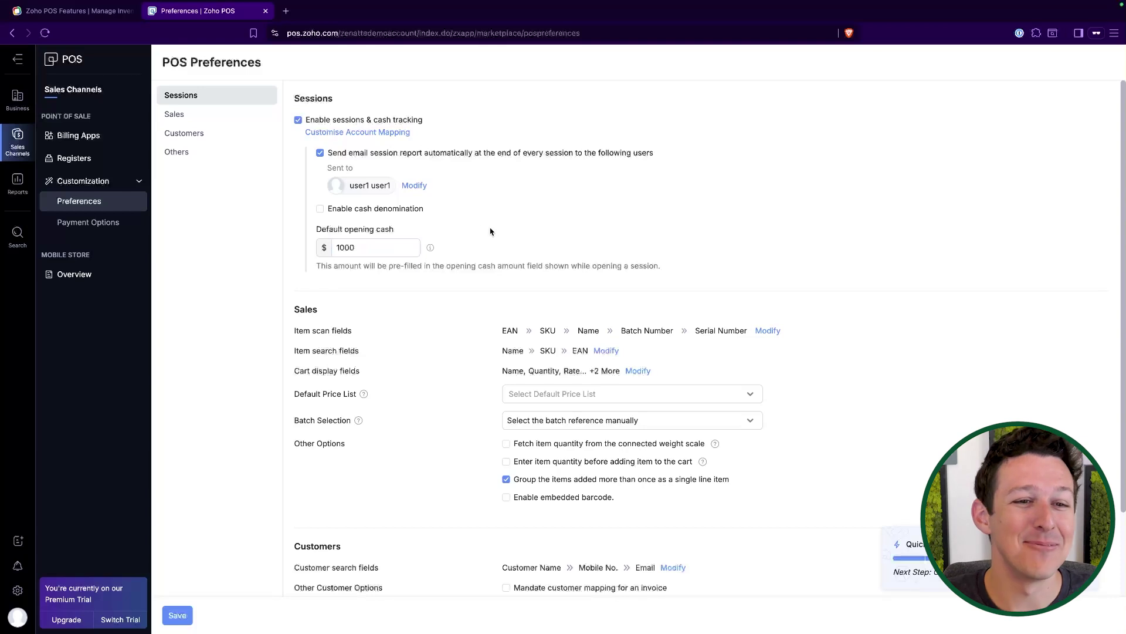
pyautogui.click(178, 614)
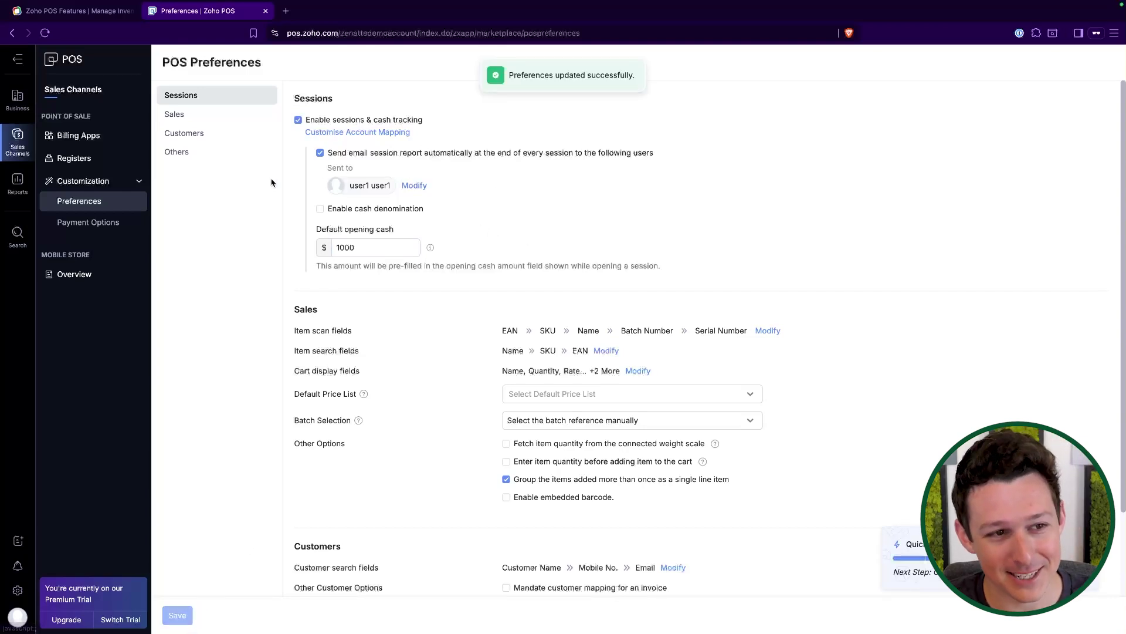
# Step: Go back to the sales Sessions page and view the billing apps offered for Windows, Android and iOS
pyautogui.click(18, 94)
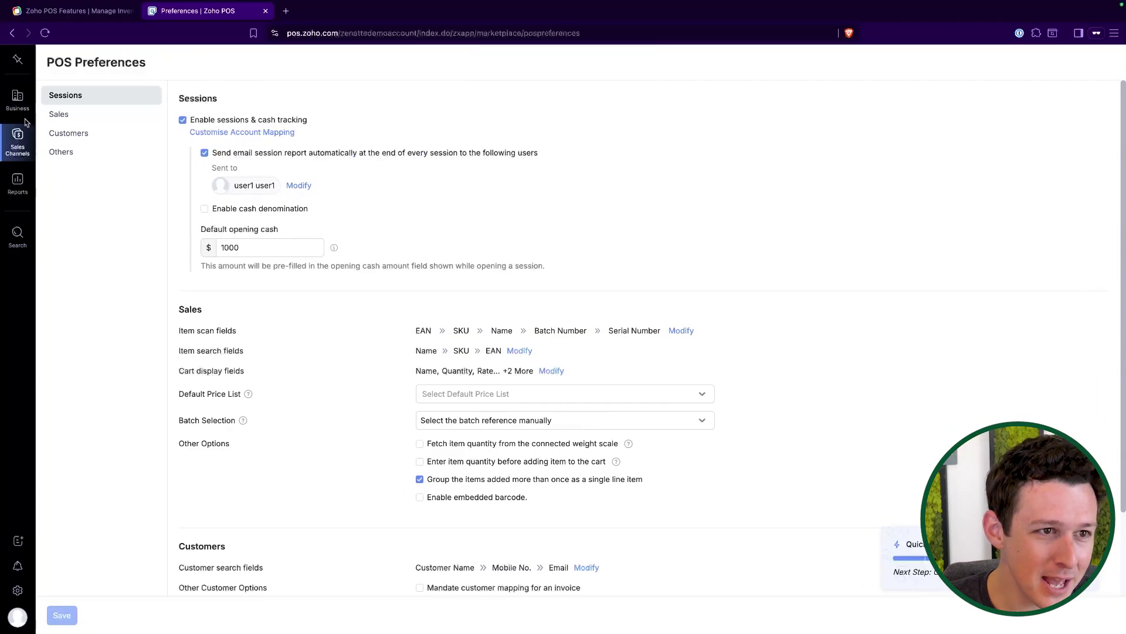
pyautogui.click(76, 345)
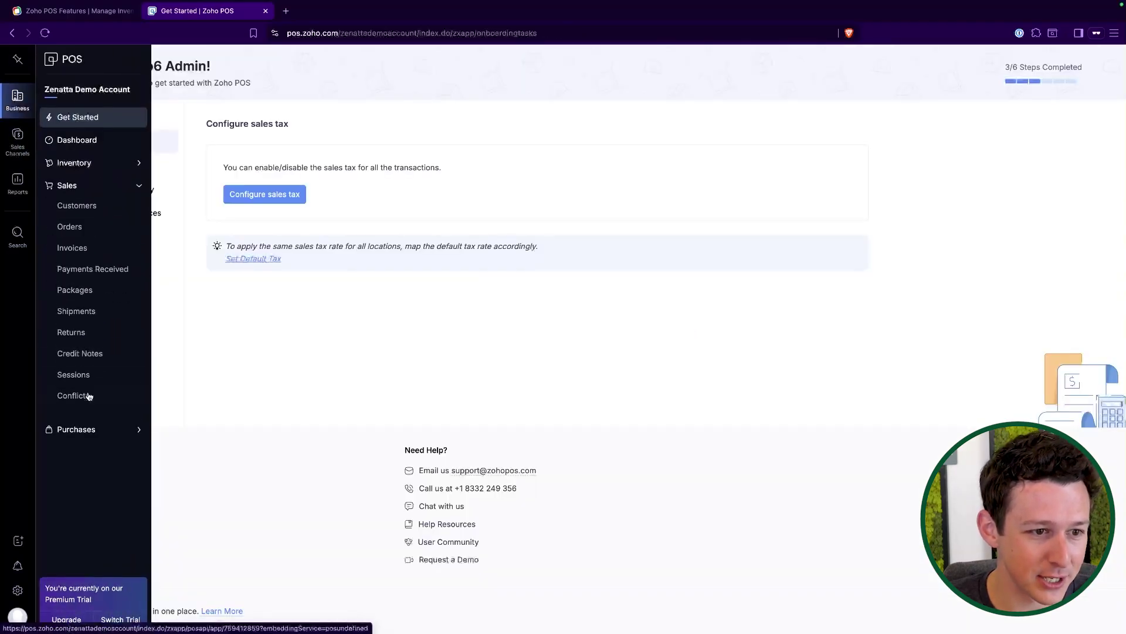
pyautogui.click(91, 379)
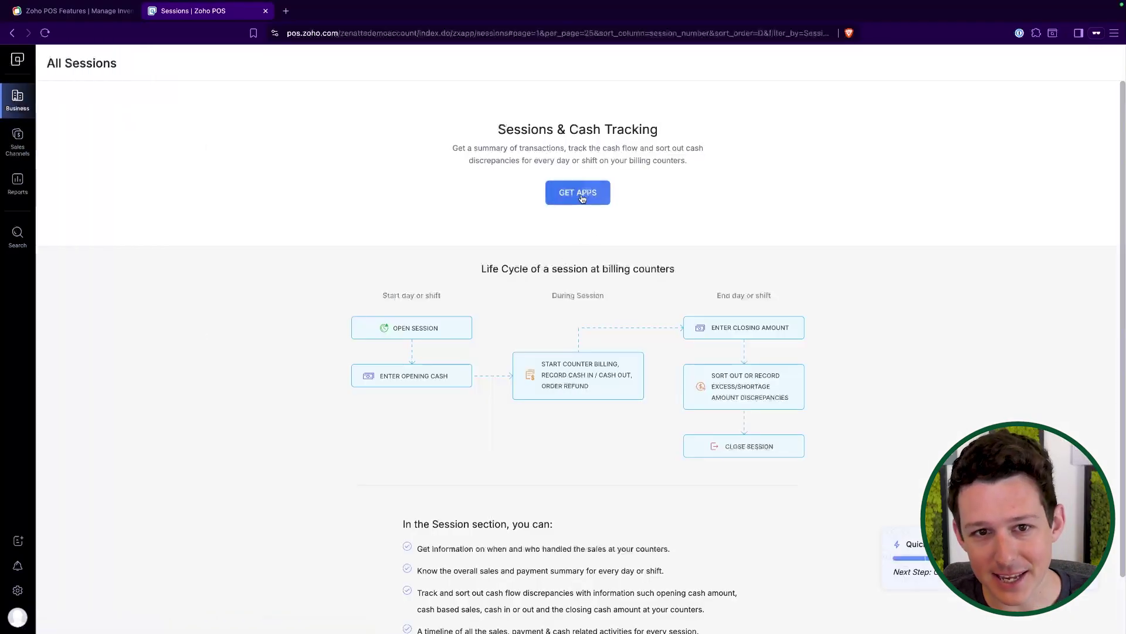
pyautogui.click(579, 193)
pyautogui.moveTo(42, 279); pyautogui.dragTo(420, 304)
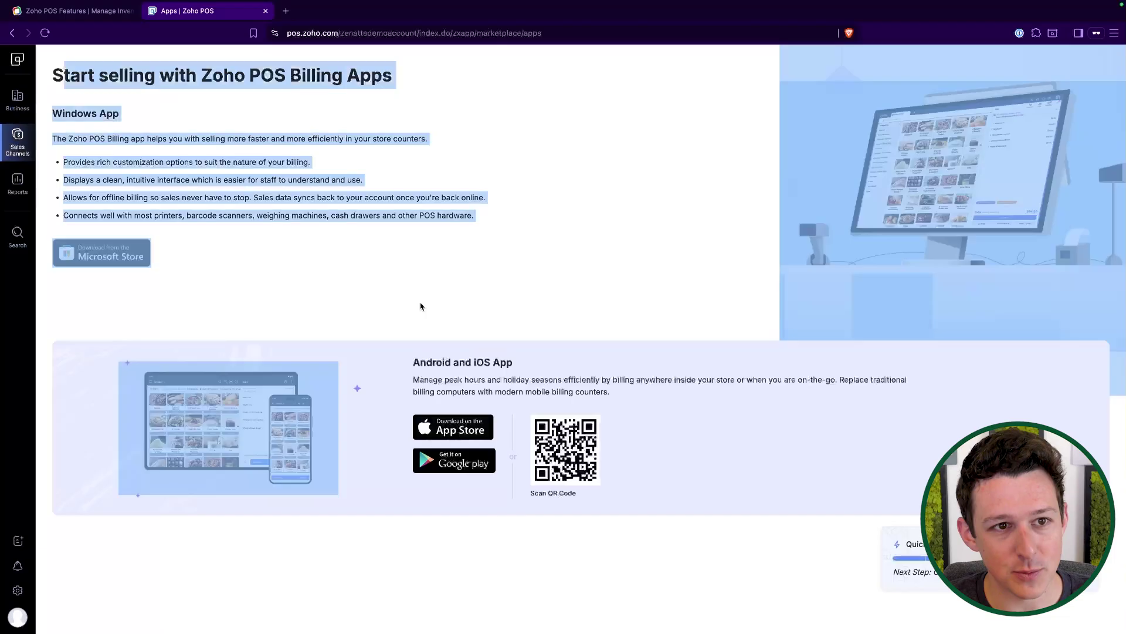
pyautogui.click(548, 239)
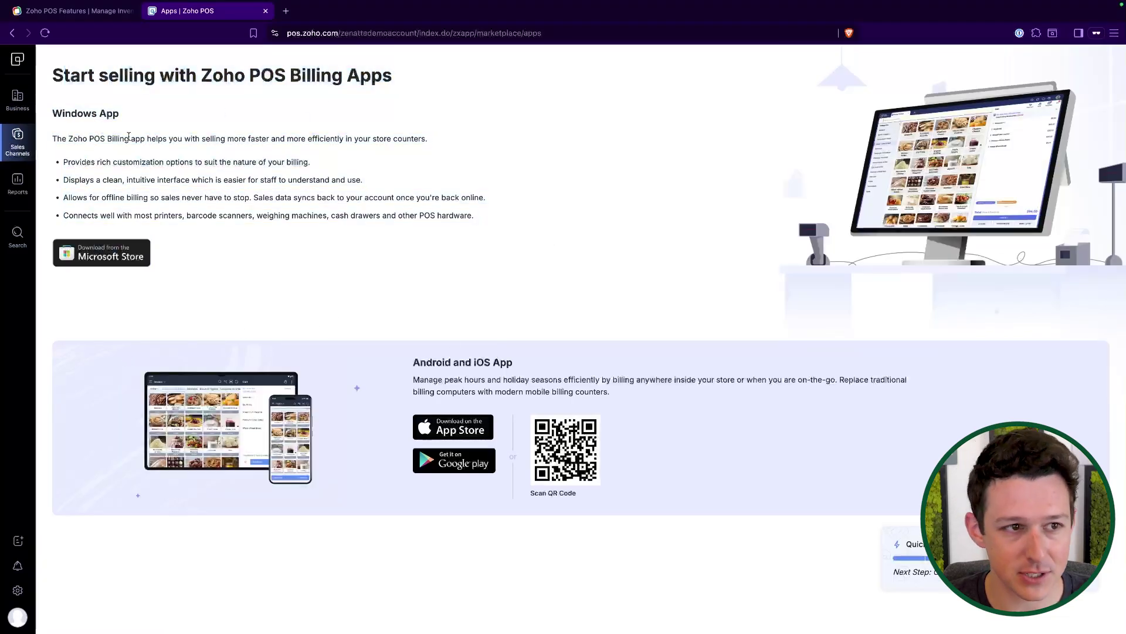
# Step: Return to the Sessions page and read through the session life cycle and the list of session capabilities
pyautogui.click(17, 102)
pyautogui.click(83, 341)
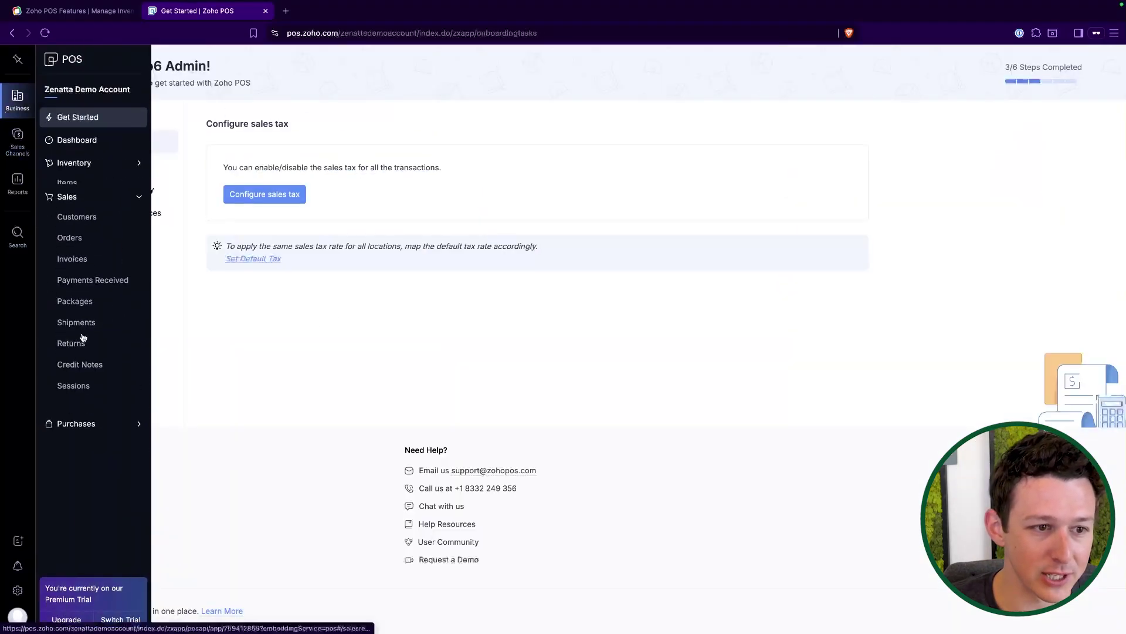
pyautogui.click(82, 376)
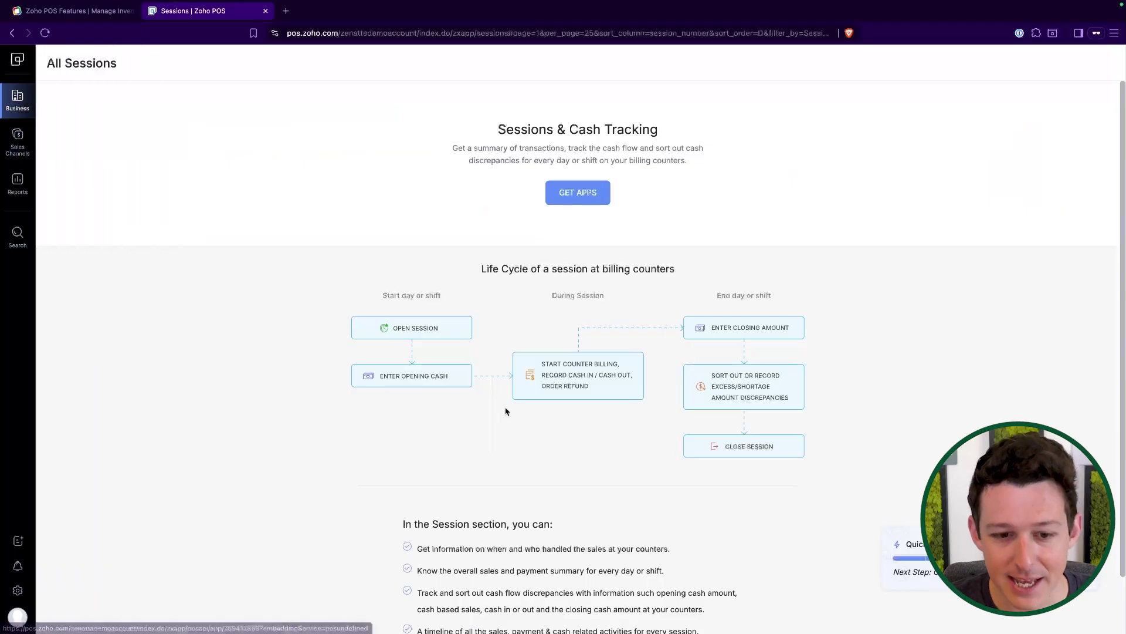
pyautogui.scroll(-2, 506, 412)
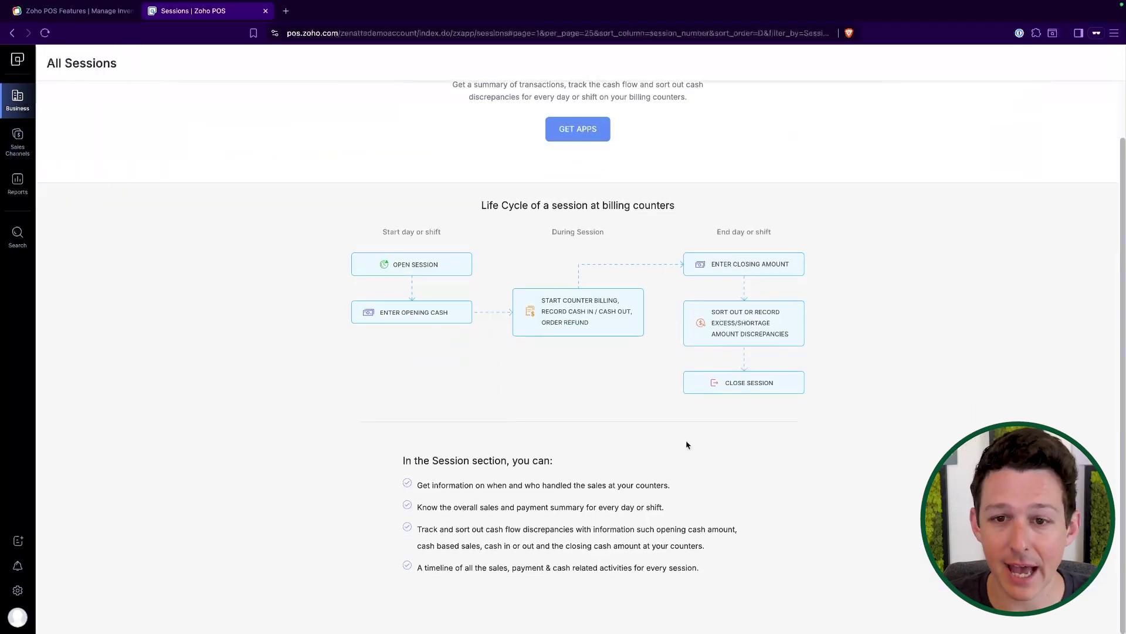
pyautogui.scroll(2, 688, 445)
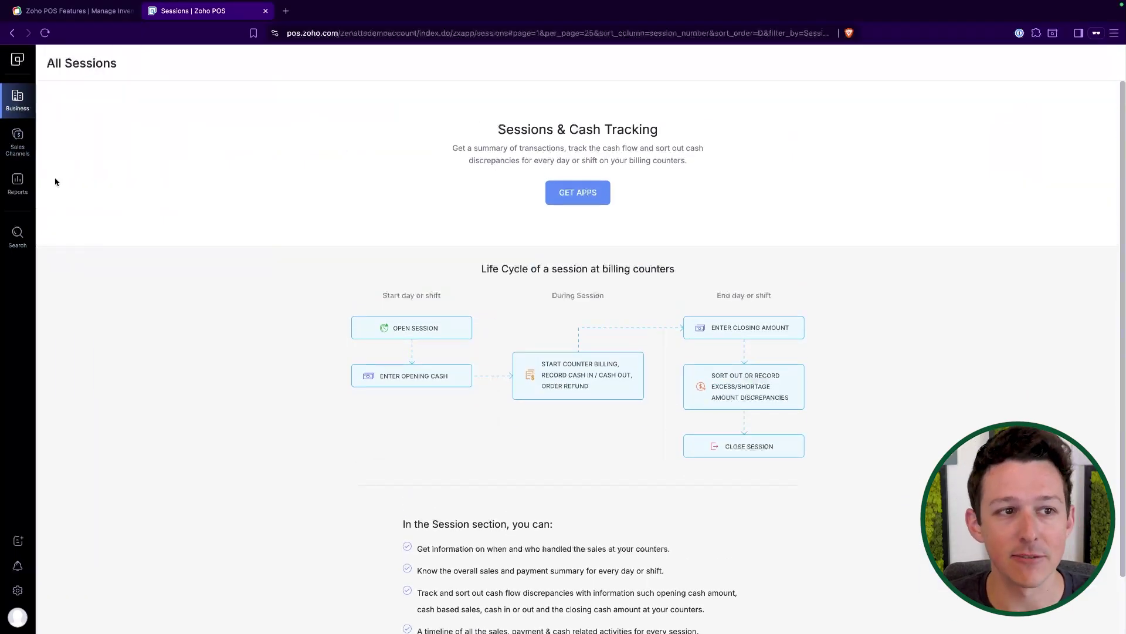
pyautogui.moveTo(29, 156)
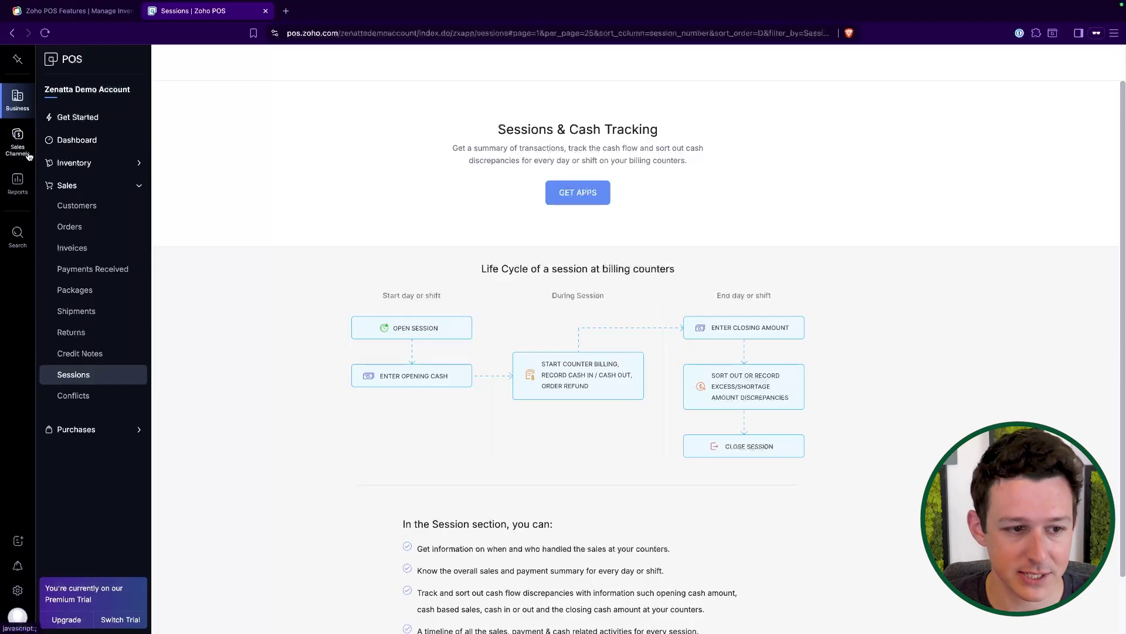
# Step: Show the Purchases sections and the sales channels' billing apps, and open the list of registers
pyautogui.click(111, 429)
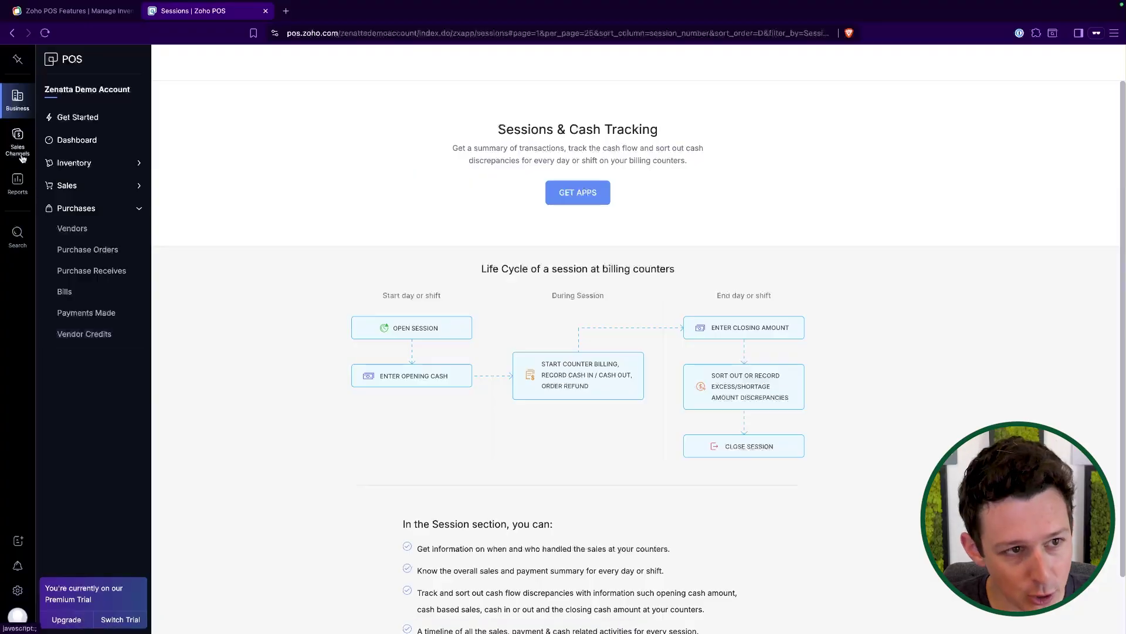
pyautogui.click(21, 144)
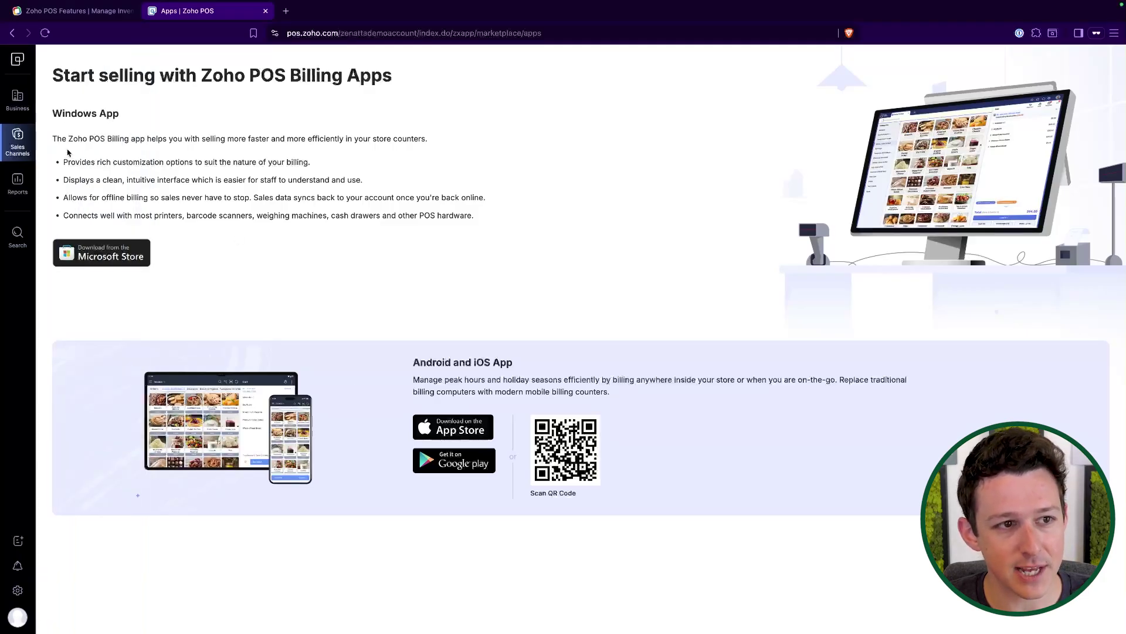
pyautogui.moveTo(29, 153)
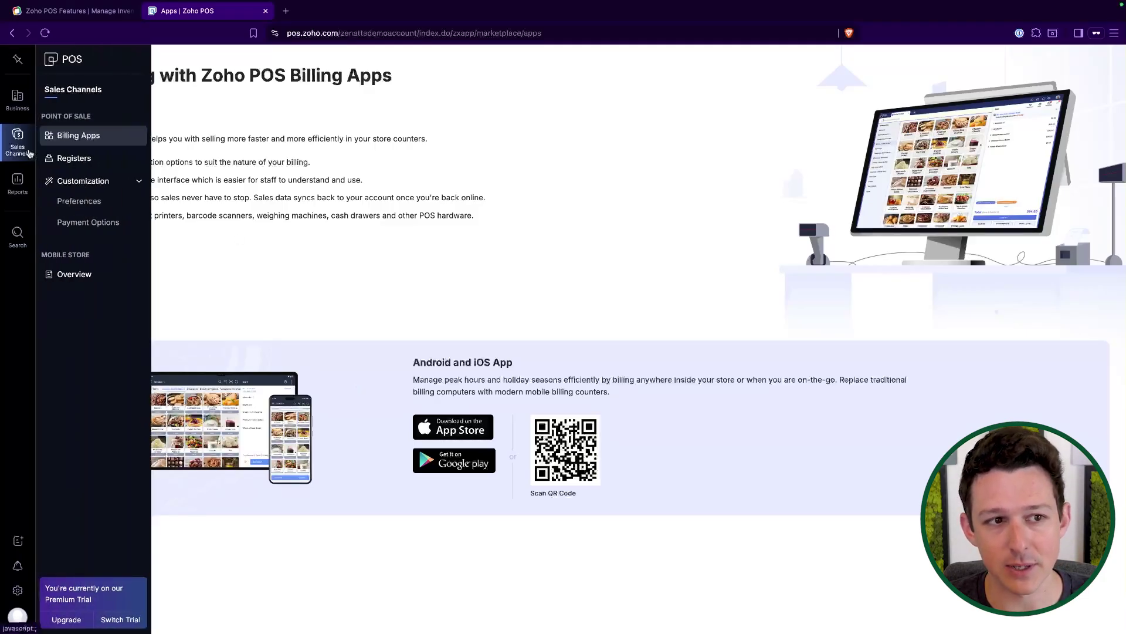
pyautogui.click(100, 158)
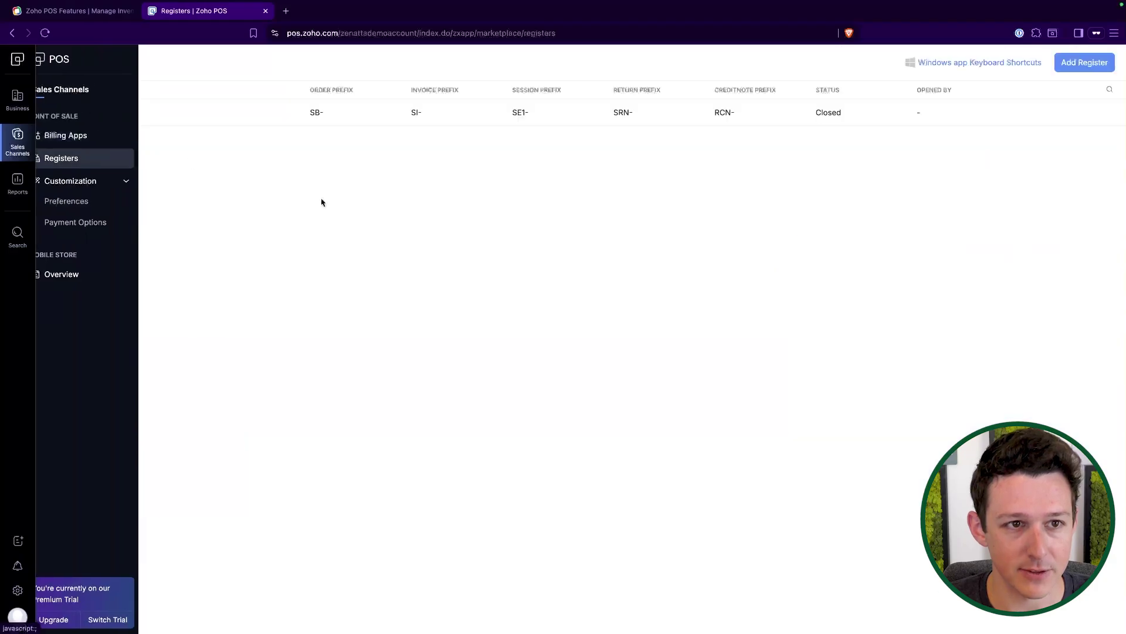
pyautogui.click(18, 98)
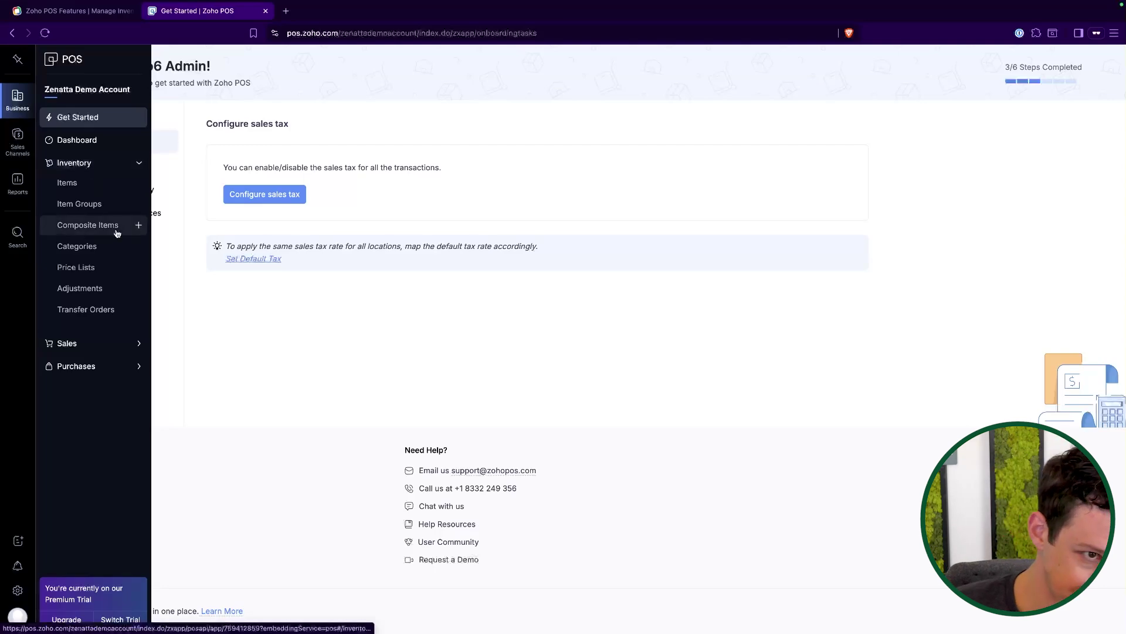
pyautogui.click(18, 150)
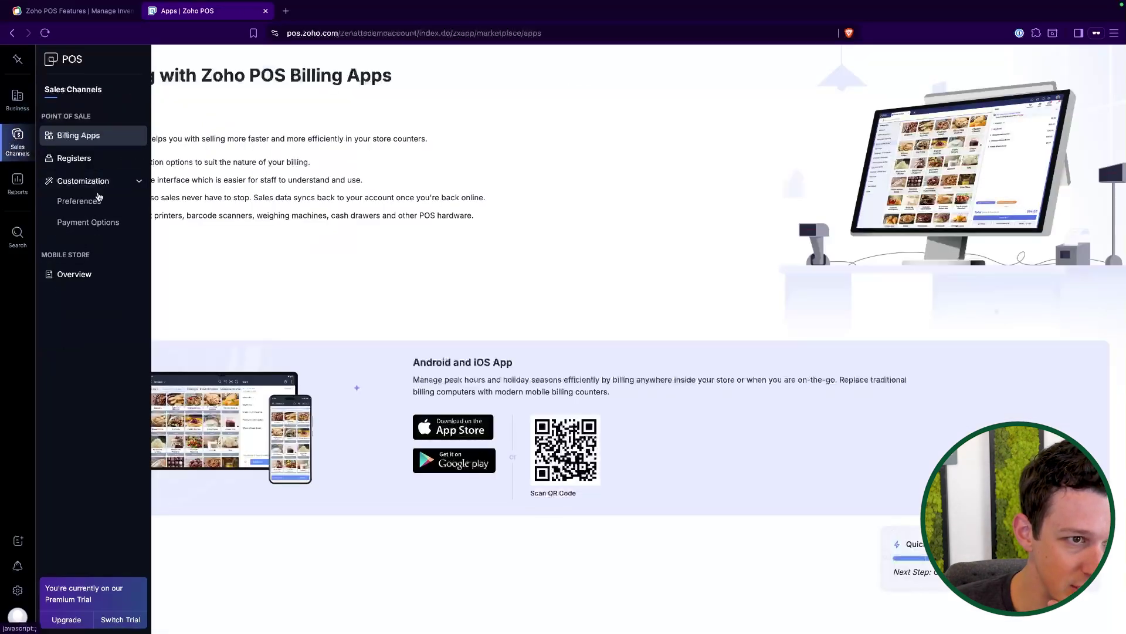
pyautogui.click(100, 162)
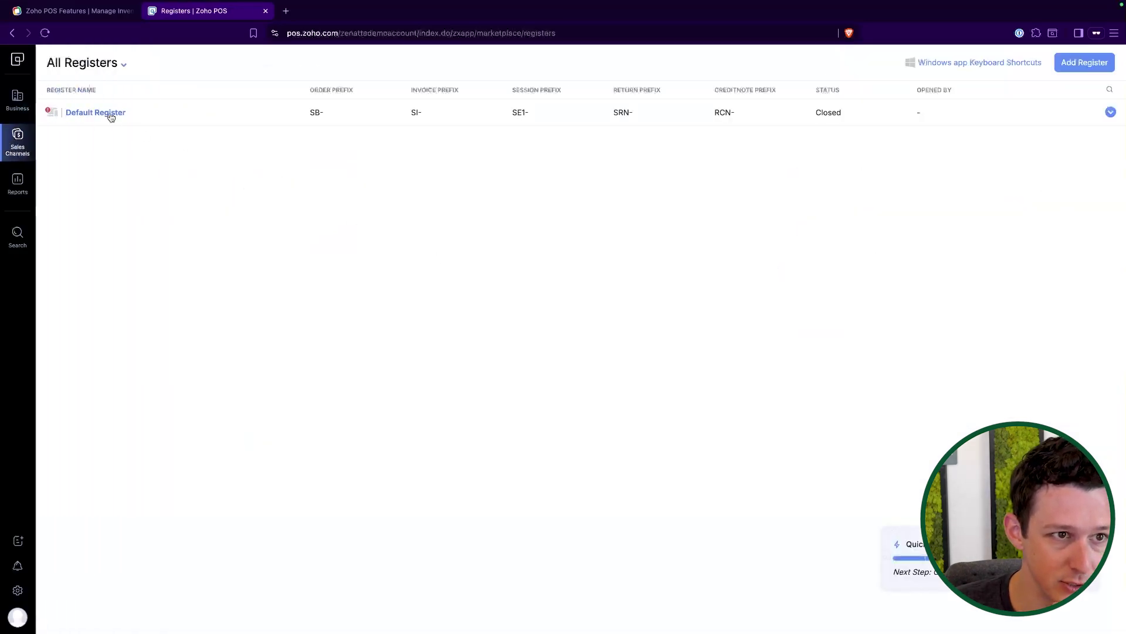
# Step: Open the Default Register for editing, review its name, device type and number formats, and leave without updating it
pyautogui.click(108, 113)
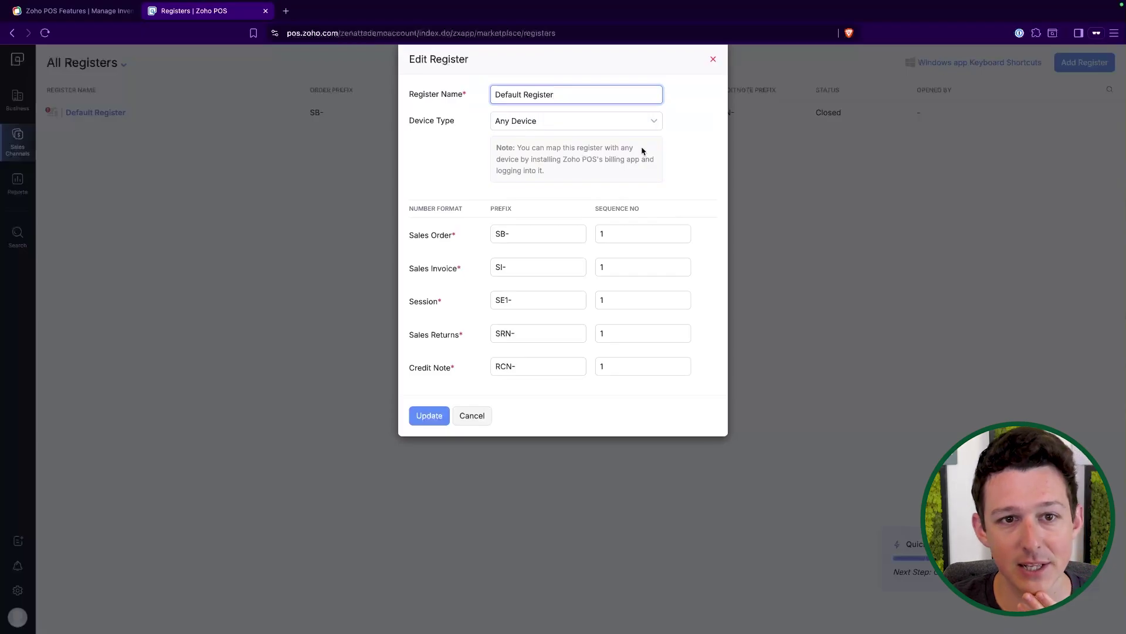
pyautogui.click(642, 126)
pyautogui.click(684, 176)
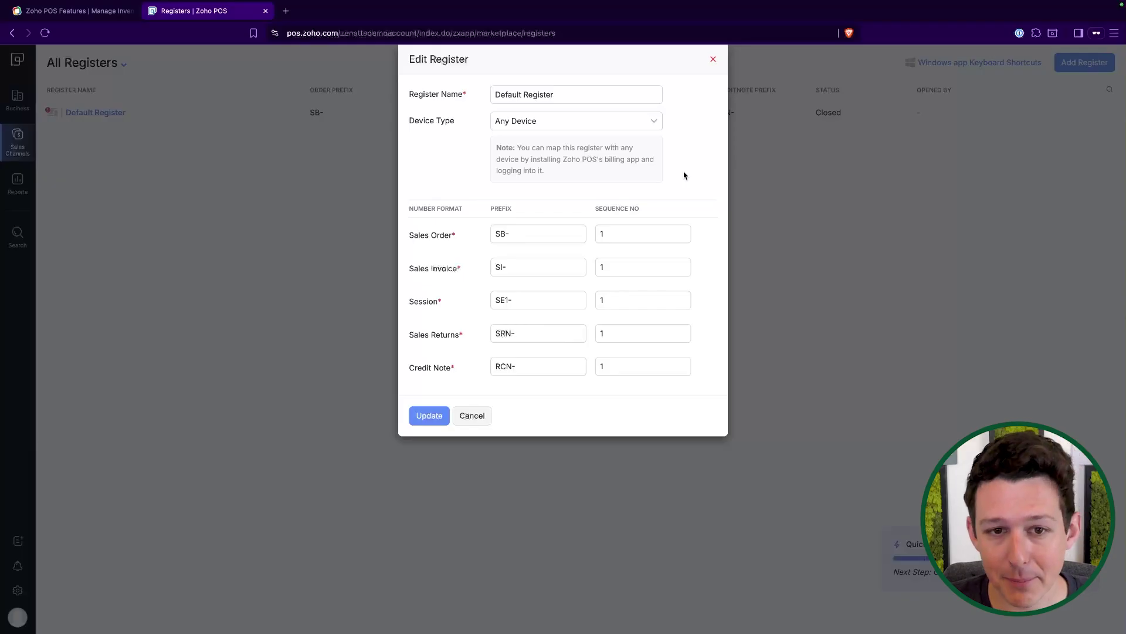
pyautogui.tripleClick(558, 95)
pyautogui.click(447, 139)
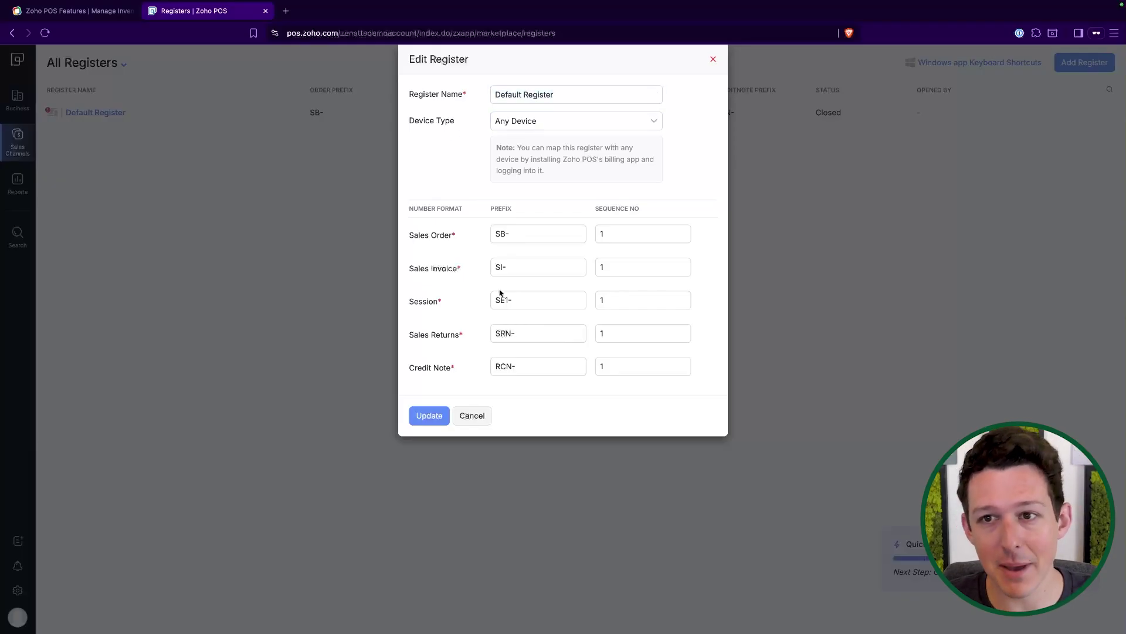
pyautogui.click(477, 413)
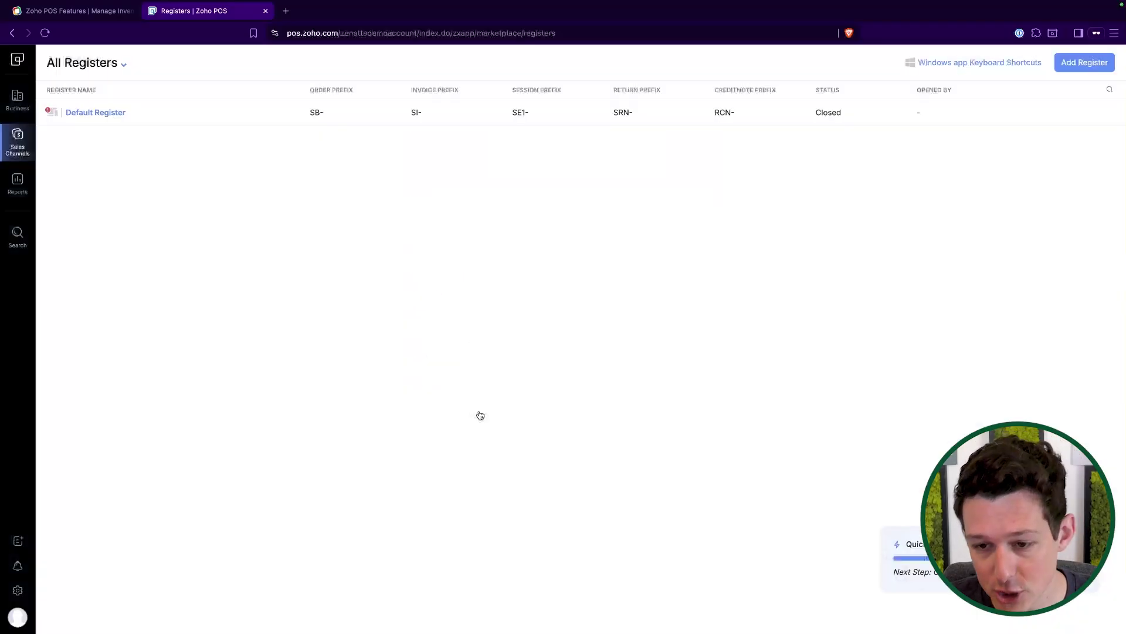
# Step: Open the sales channels' POS preferences and review the Sales, Customers and Others options
pyautogui.moveTo(17, 144)
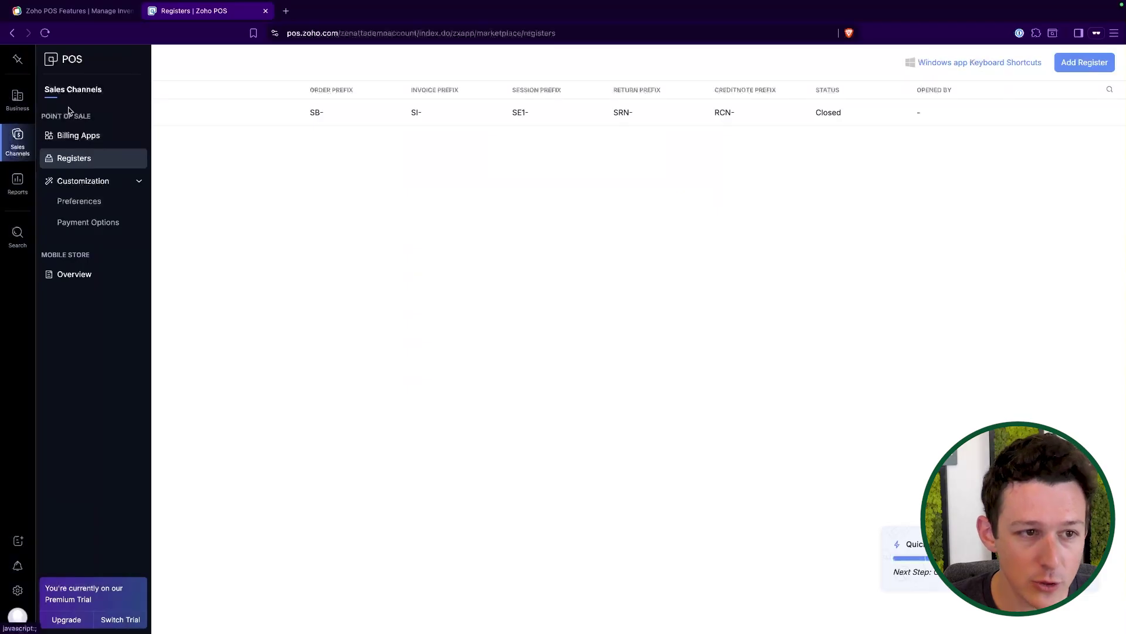
pyautogui.click(85, 205)
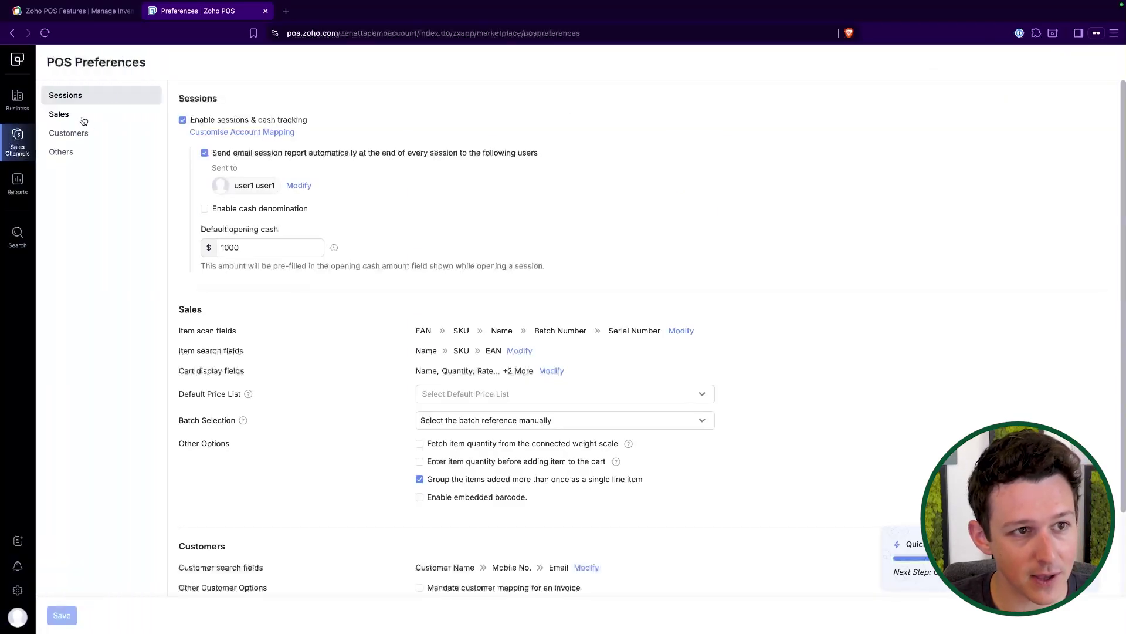
pyautogui.moveTo(83, 120); pyautogui.dragTo(344, 165)
pyautogui.scroll(-3, 408, 449)
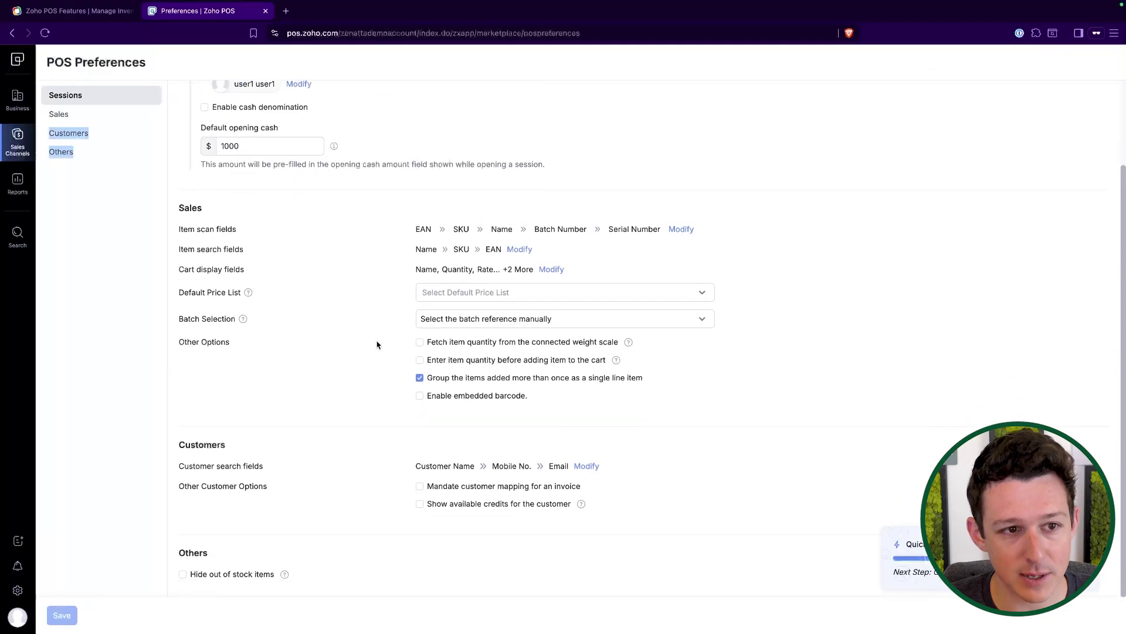
pyautogui.click(309, 282)
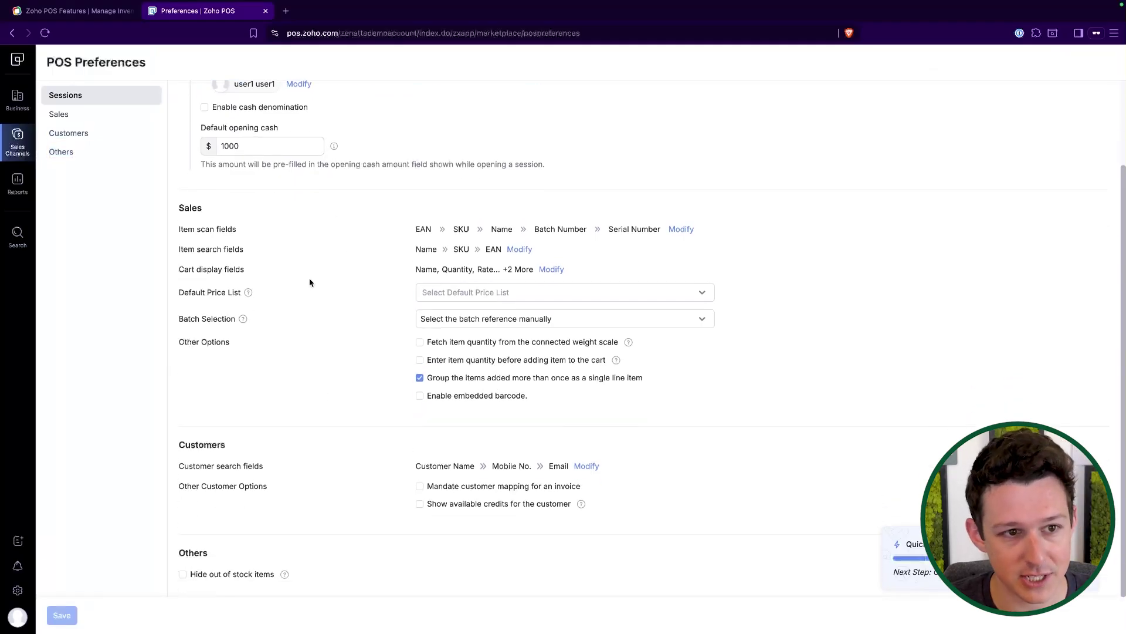
pyautogui.moveTo(218, 231); pyautogui.dragTo(270, 441)
pyautogui.moveTo(201, 487); pyautogui.dragTo(301, 538)
pyautogui.click(320, 478)
pyautogui.scroll(1, 337, 221)
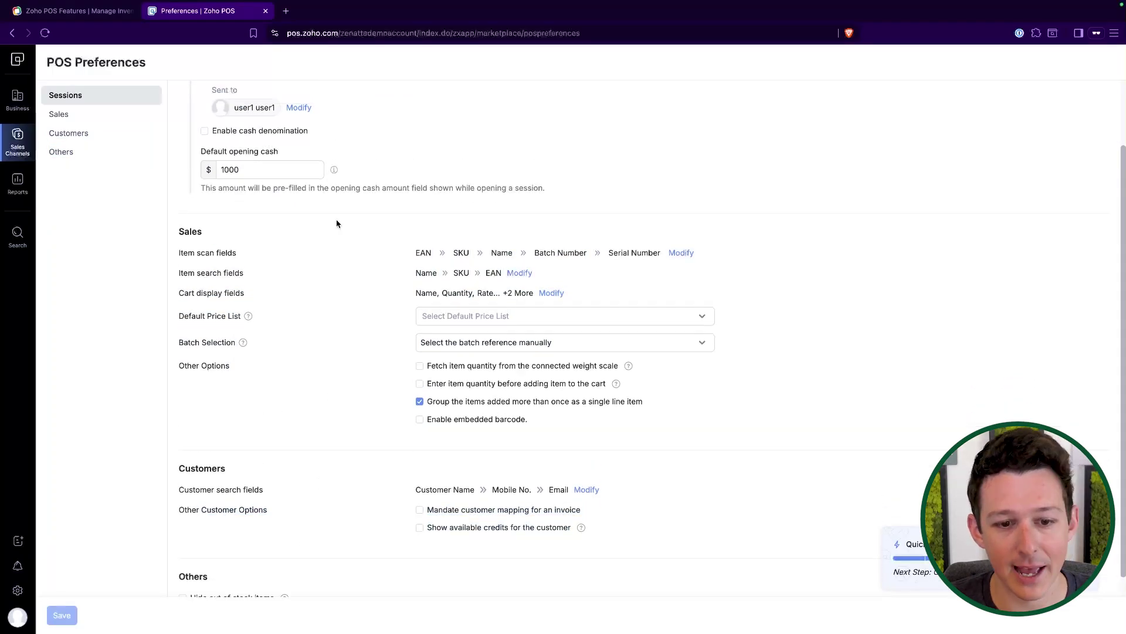
# Step: Open the Payment Providers settings and read the description of the Everyware terminal device integration
pyautogui.click(17, 589)
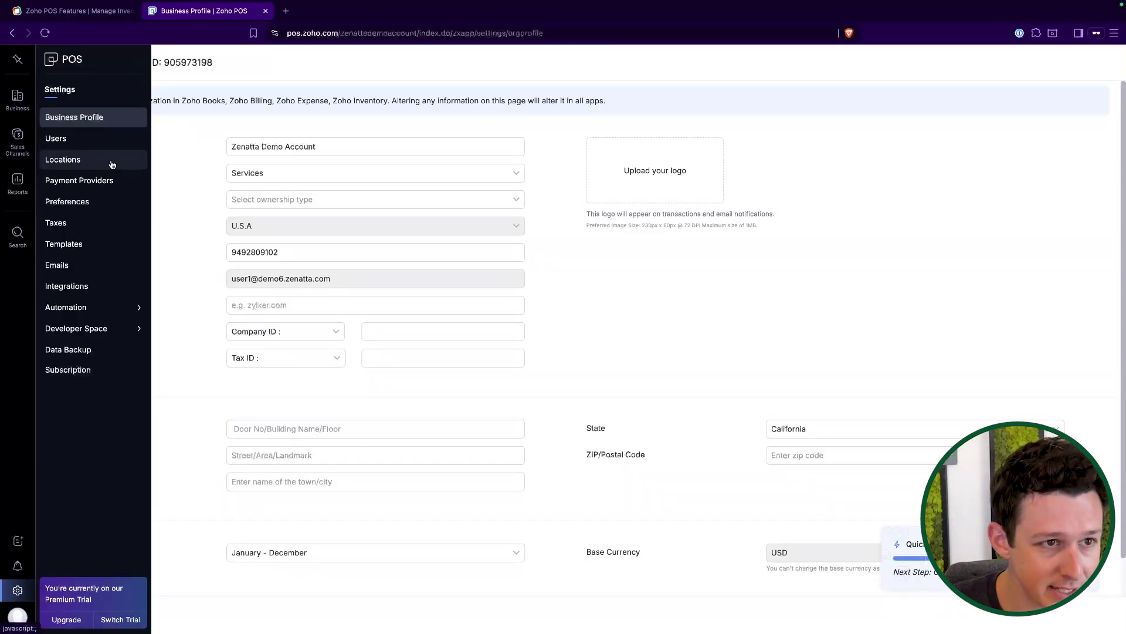
pyautogui.click(83, 185)
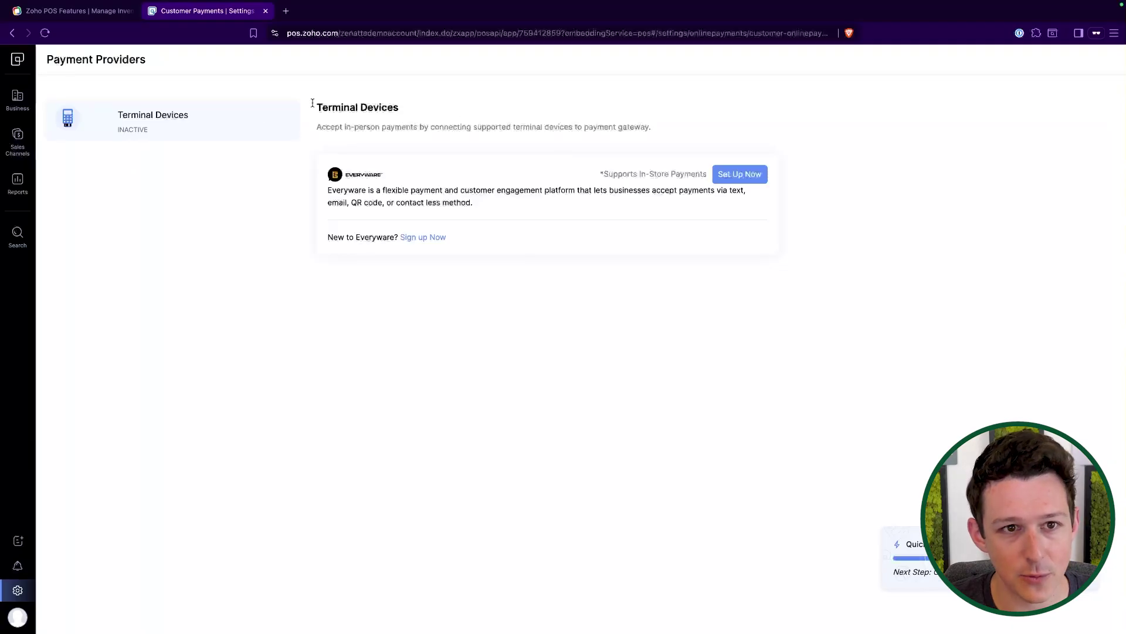
pyautogui.moveTo(39, 186)
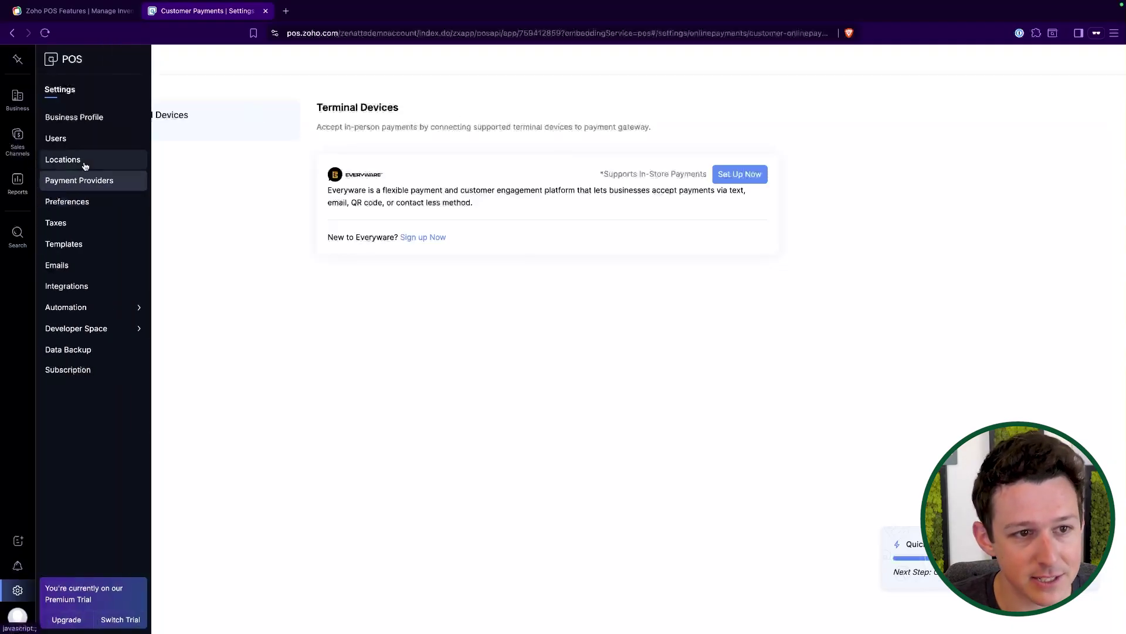
pyautogui.moveTo(382, 190); pyautogui.dragTo(642, 212)
pyautogui.click(181, 242)
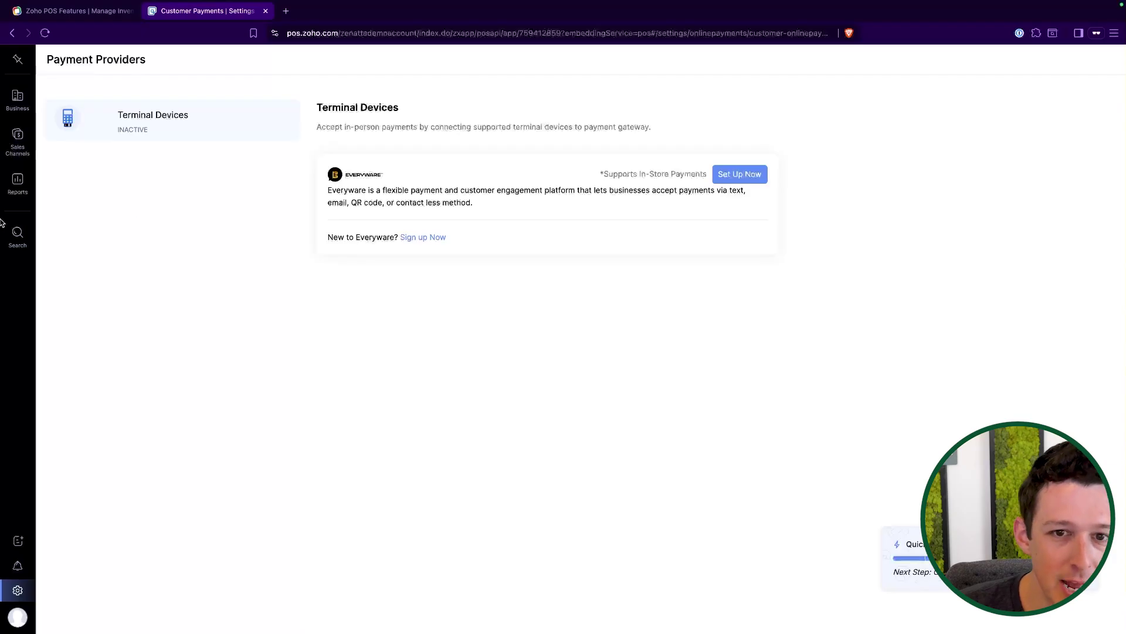
# Step: Open the Locations settings and enable branches for the organization, proceeding past the confirmation
pyautogui.moveTo(5, 223)
pyautogui.click(74, 161)
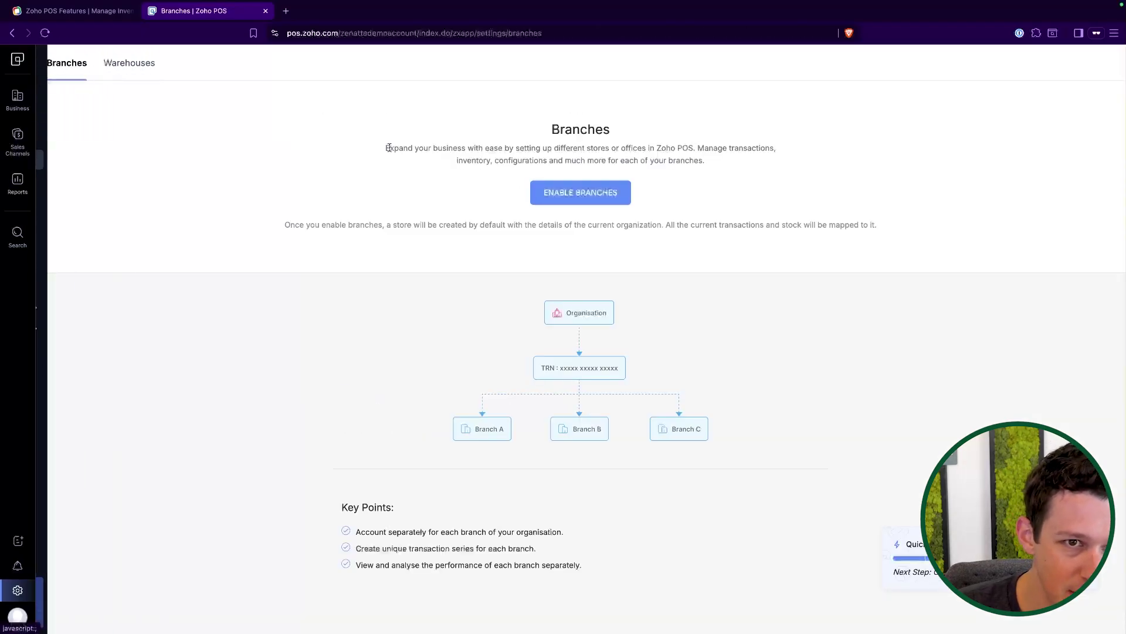
pyautogui.click(585, 200)
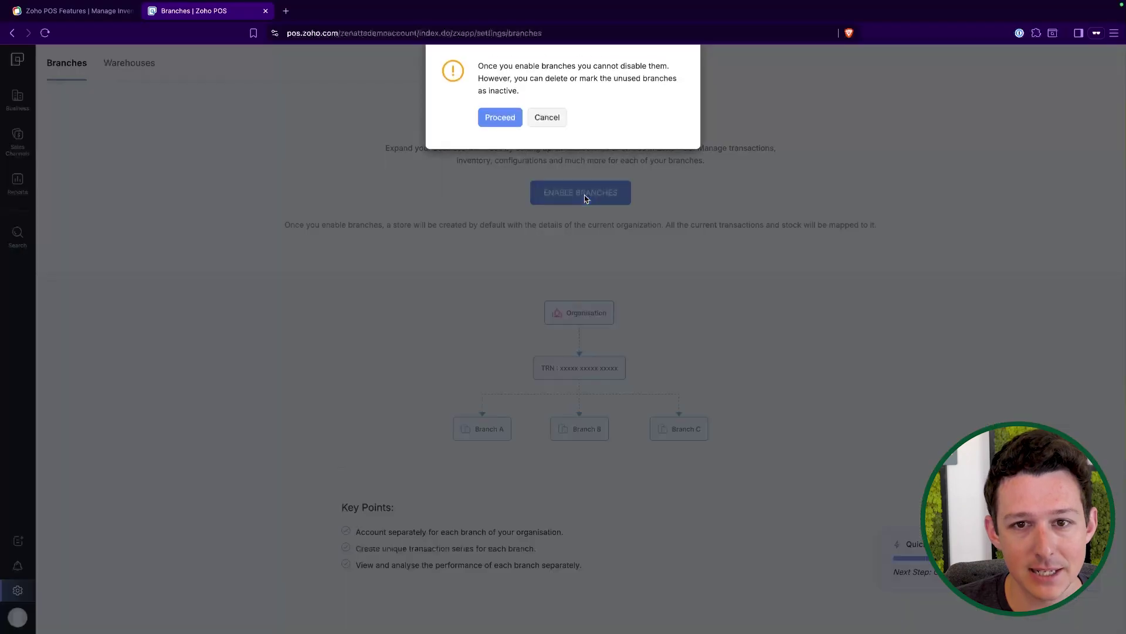
pyautogui.click(549, 120)
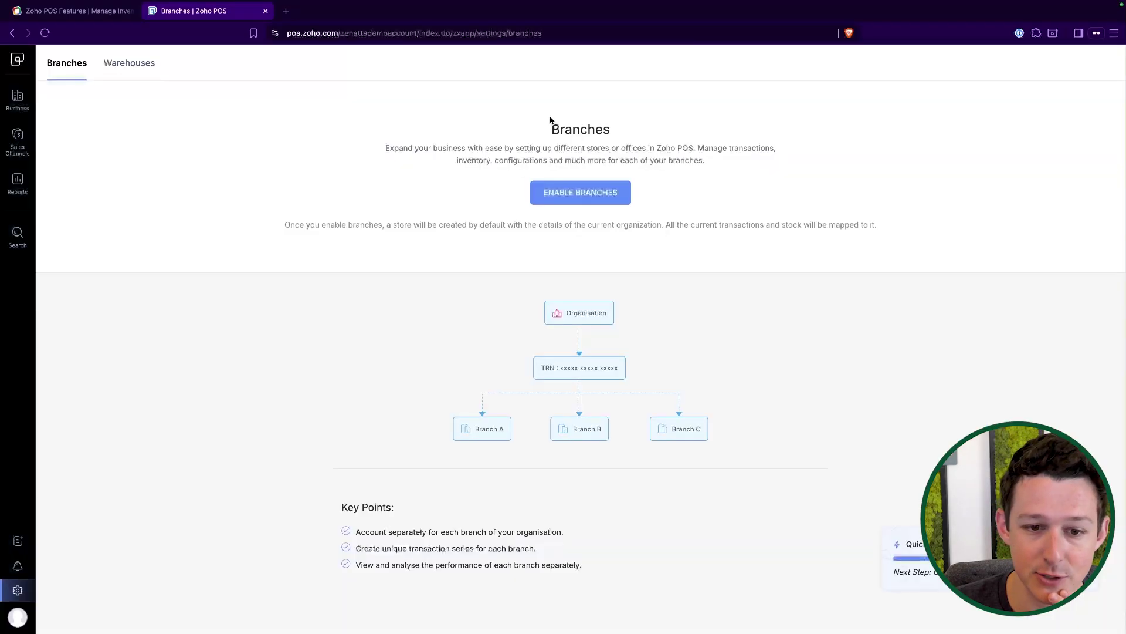
pyautogui.click(585, 191)
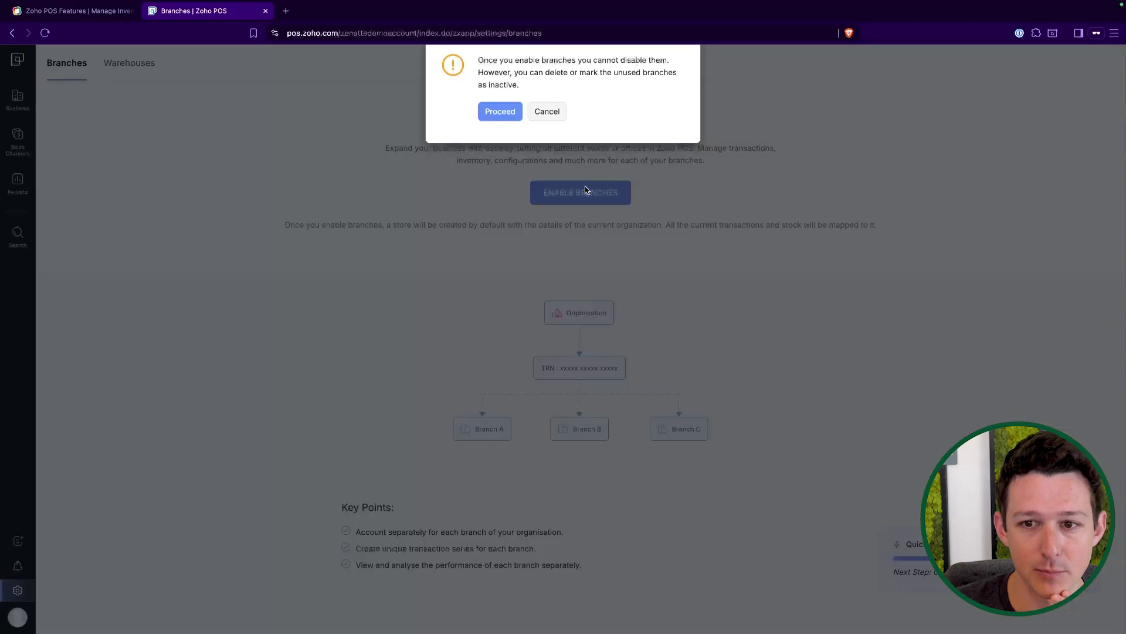
pyautogui.click(502, 119)
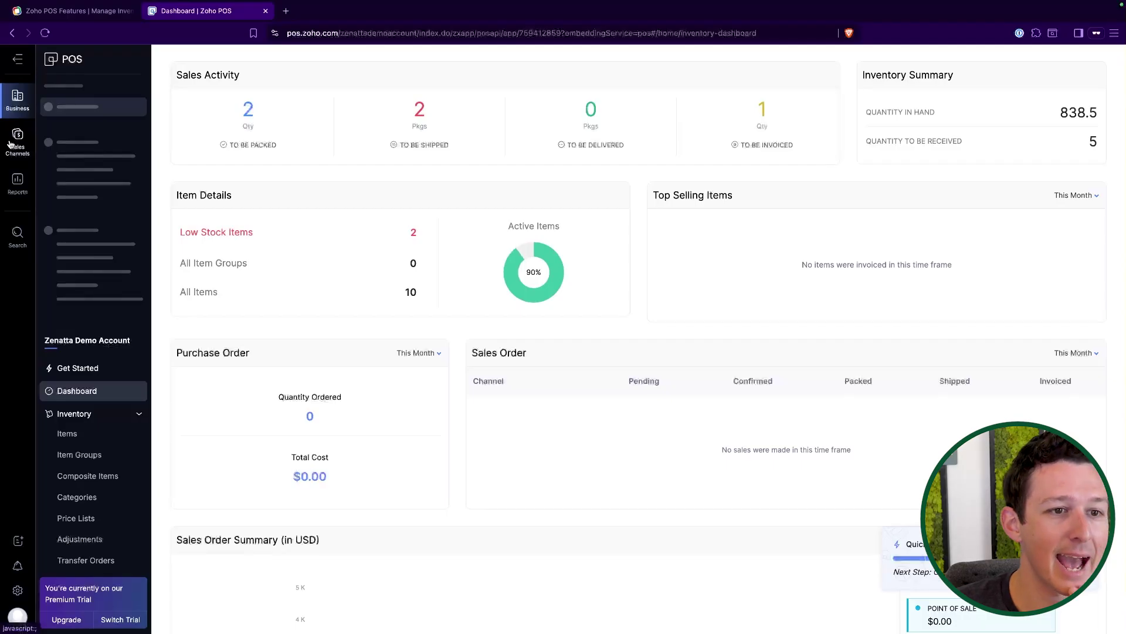
# Step: Open the Head Office location for editing, review its details and compare the Business Location and Storage Location types
pyautogui.click(12, 145)
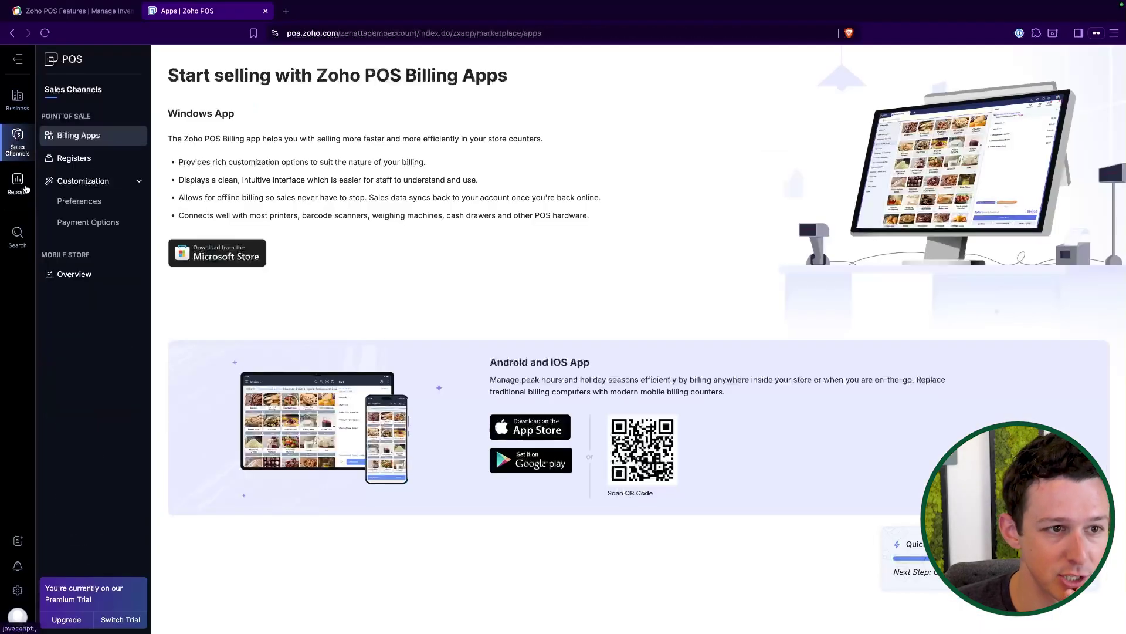
pyautogui.click(18, 590)
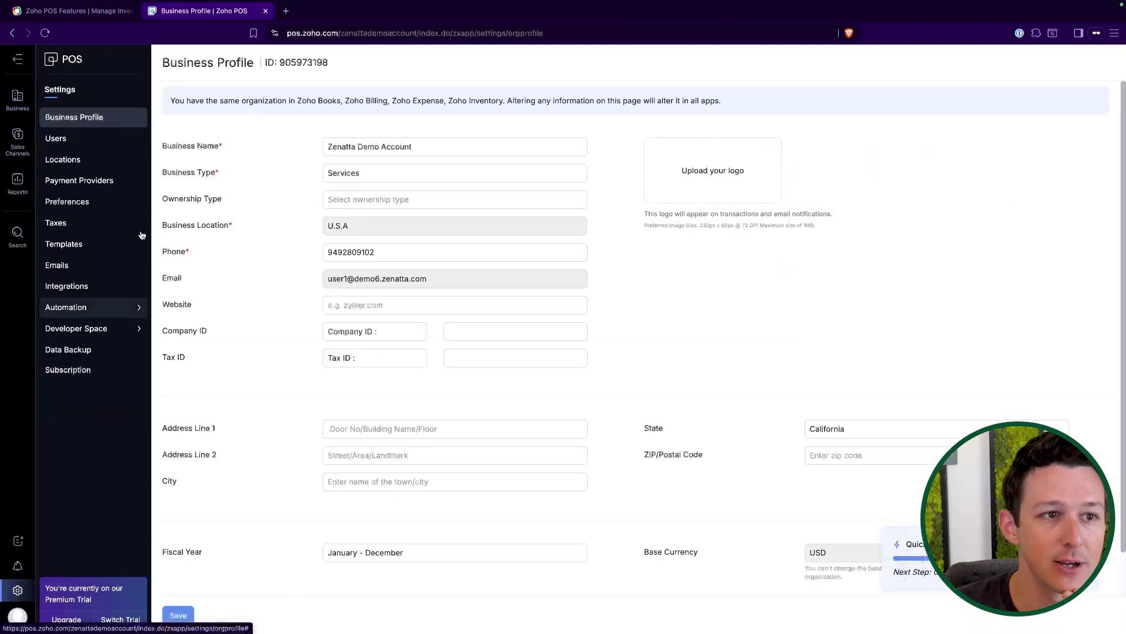
pyautogui.click(91, 161)
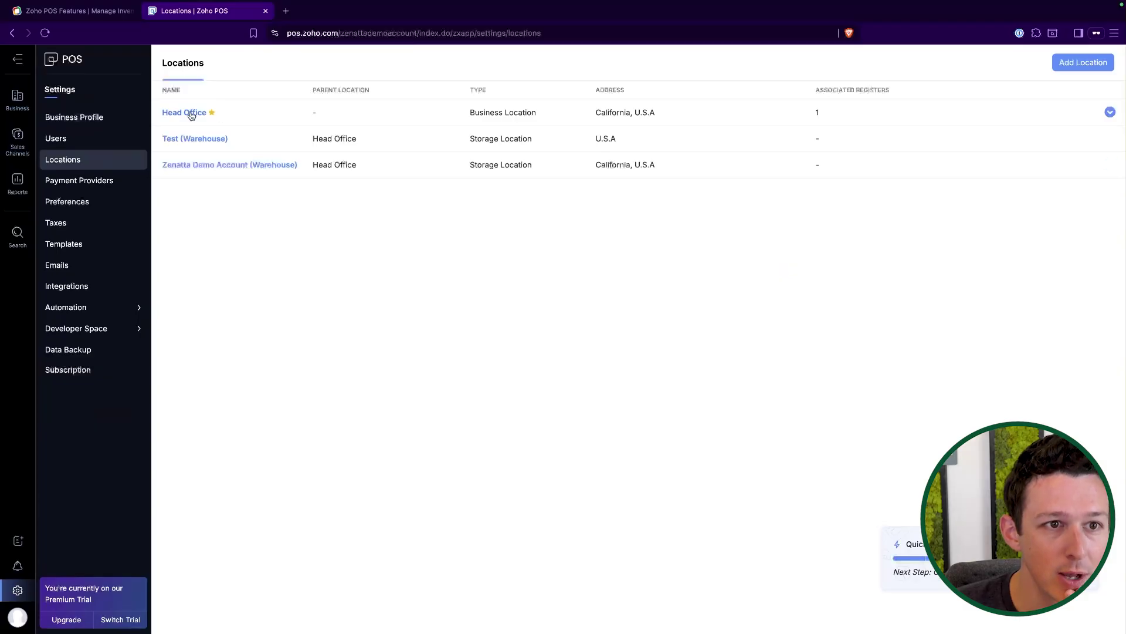
pyautogui.click(192, 113)
pyautogui.scroll(-3, 477, 195)
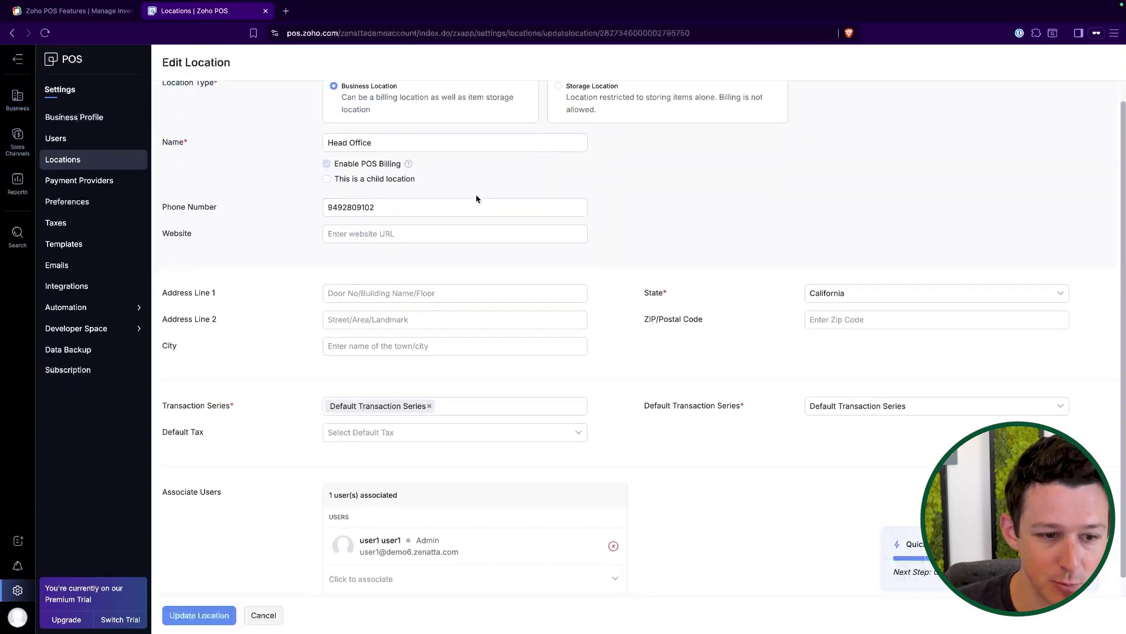
pyautogui.scroll(3, 619, 423)
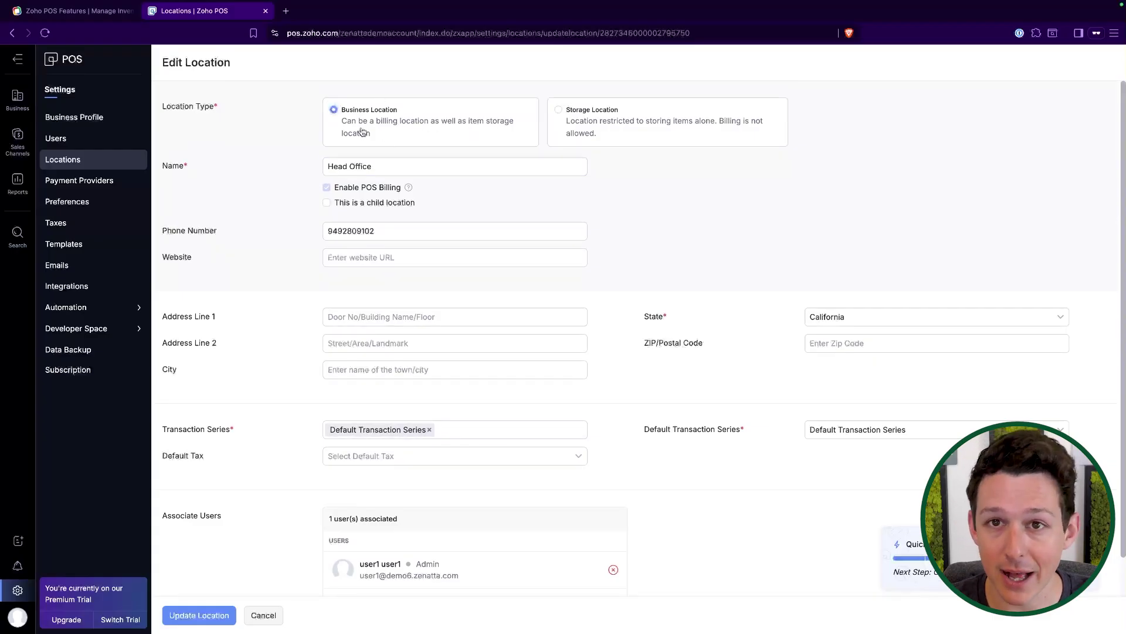
pyautogui.click(652, 134)
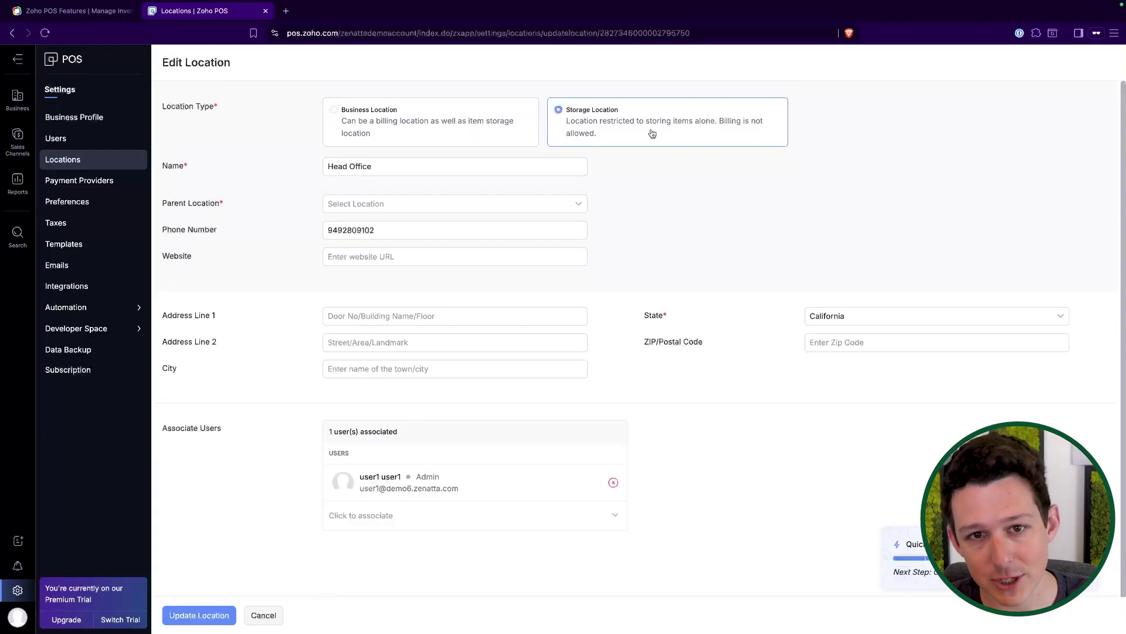
pyautogui.click(411, 122)
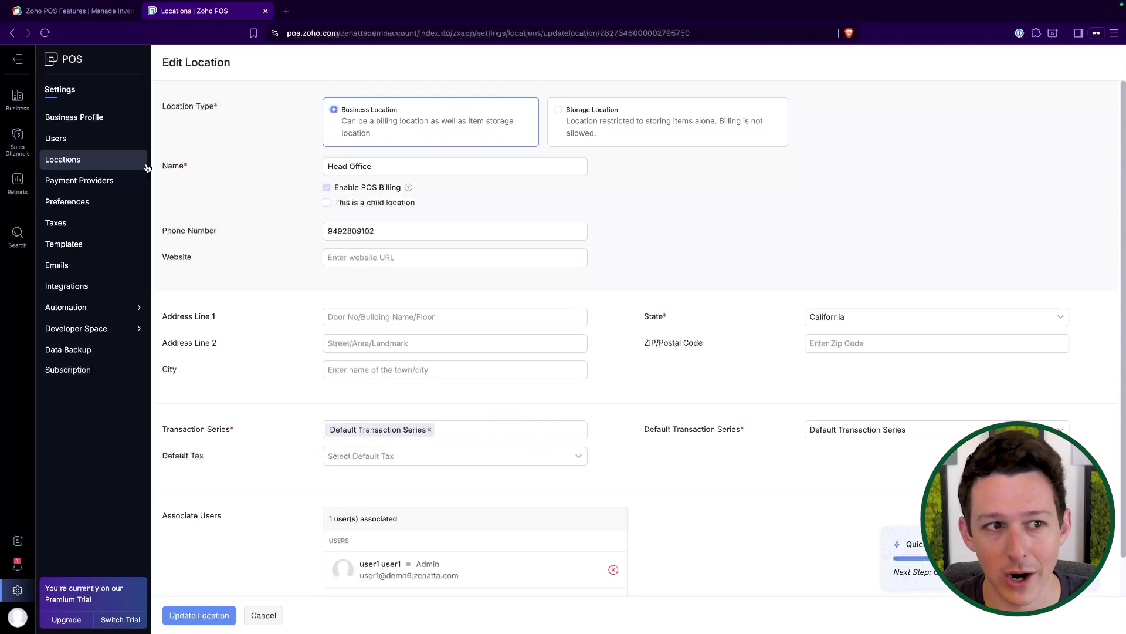
# Step: Look through the general Preferences, Taxes and sales order Templates pages in the settings
pyautogui.click(96, 208)
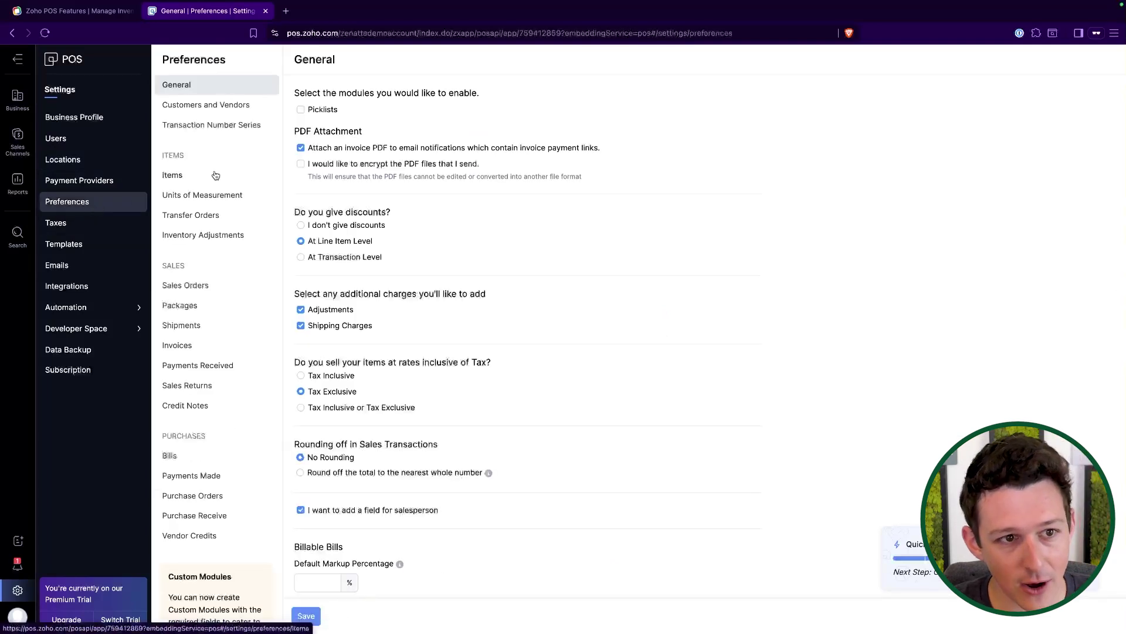
pyautogui.scroll(-1, 215, 174)
pyautogui.scroll(1, 215, 175)
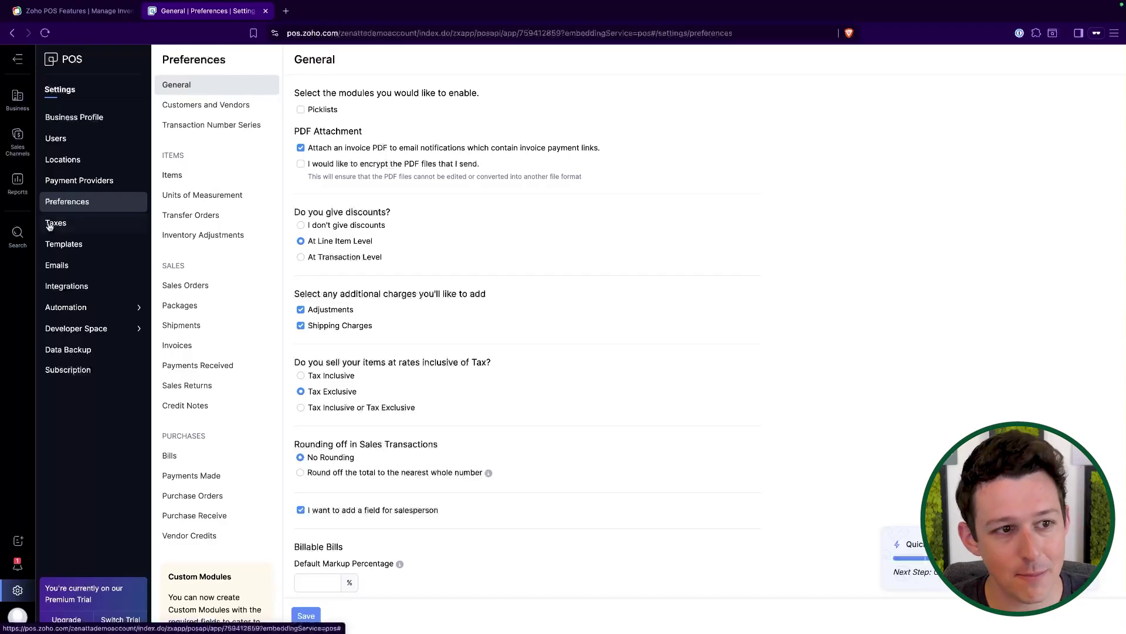
pyautogui.click(81, 223)
pyautogui.click(80, 249)
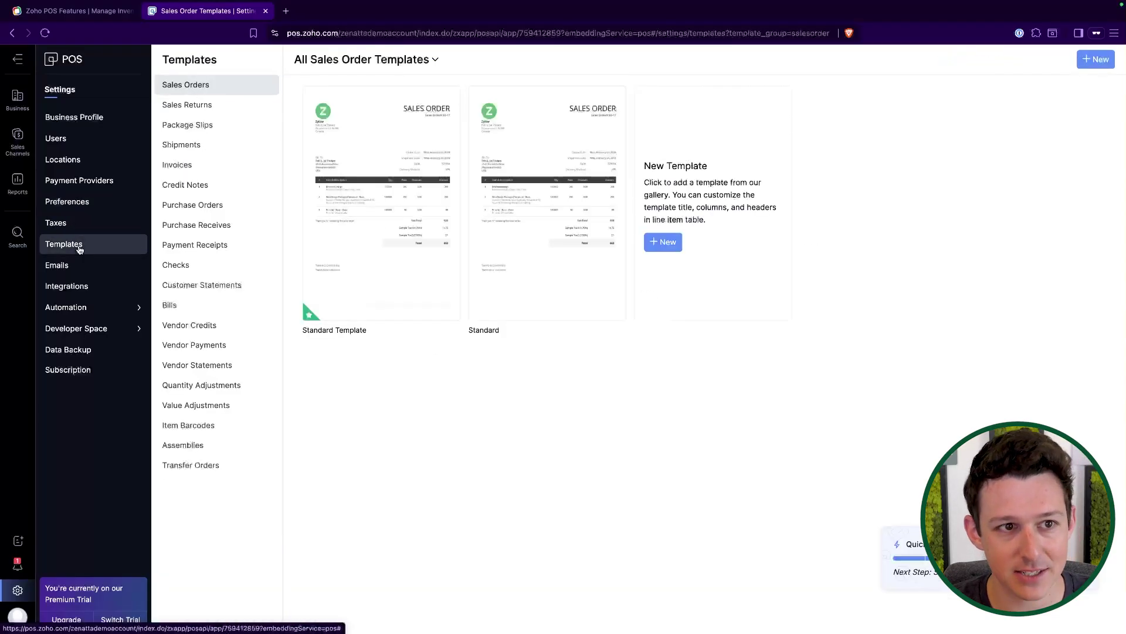
# Step: Open the Emails and Integrations settings and review the available shipping integrations
pyautogui.click(96, 267)
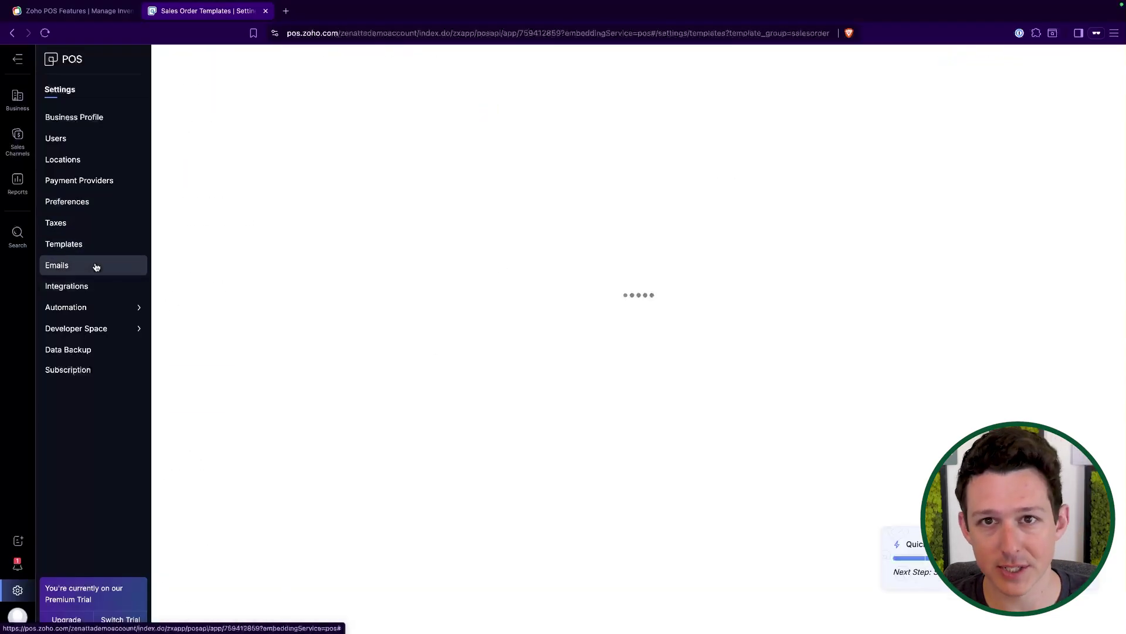
pyautogui.click(101, 293)
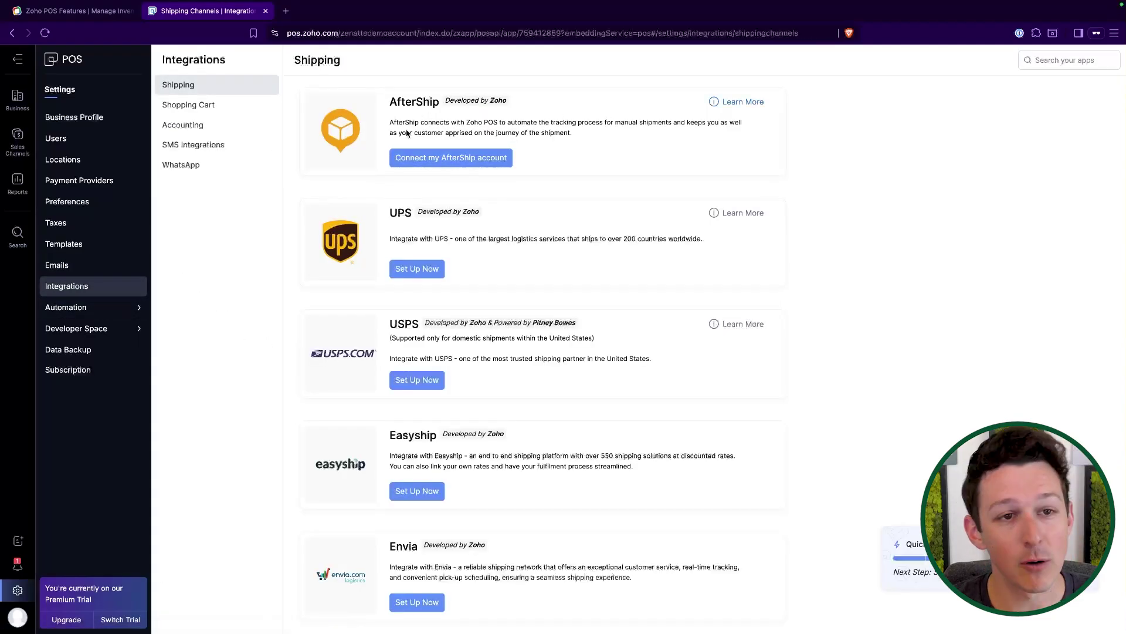
pyautogui.scroll(-3, 535, 192)
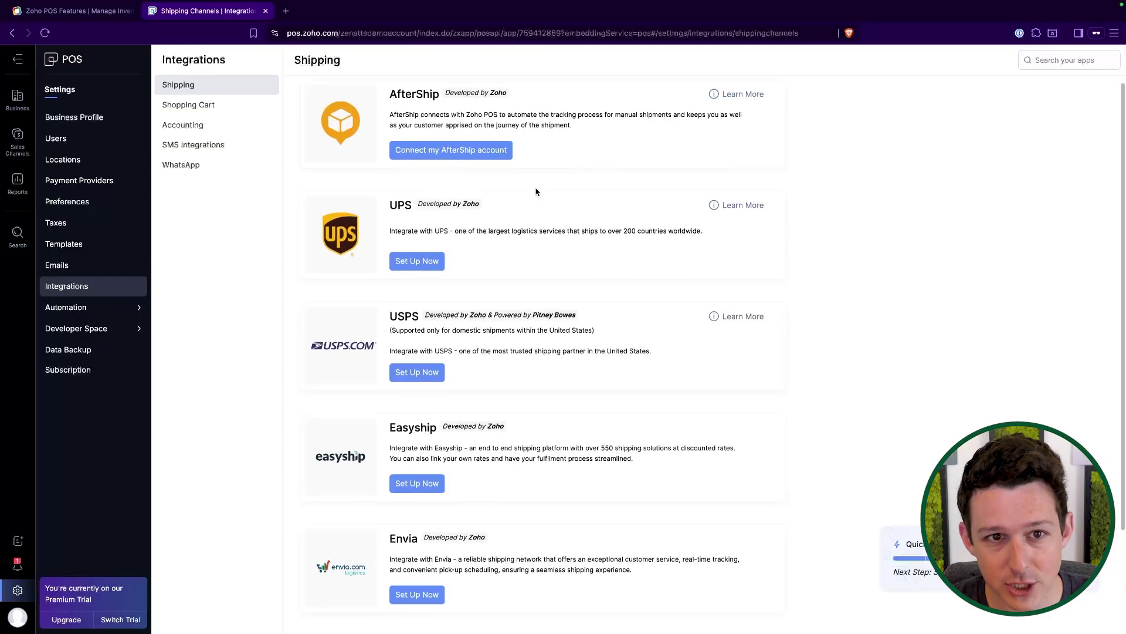
pyautogui.scroll(3, 621, 471)
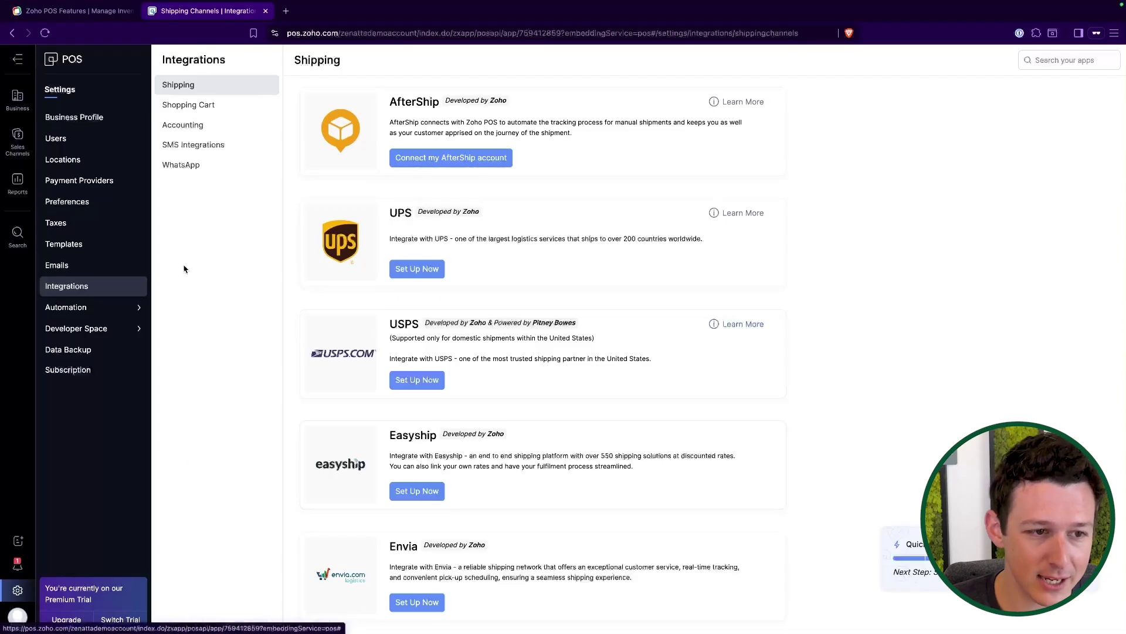
# Step: Open the automation Workflow Rules, view the modules offered for a new workflow rule and cancel the form
pyautogui.click(62, 308)
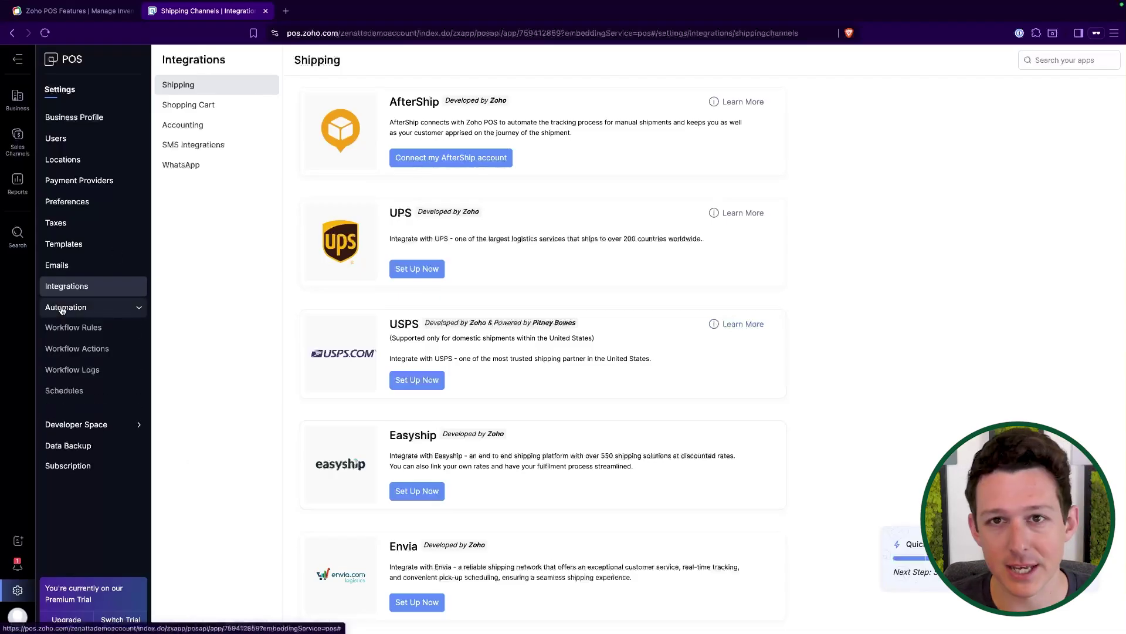
pyautogui.click(87, 330)
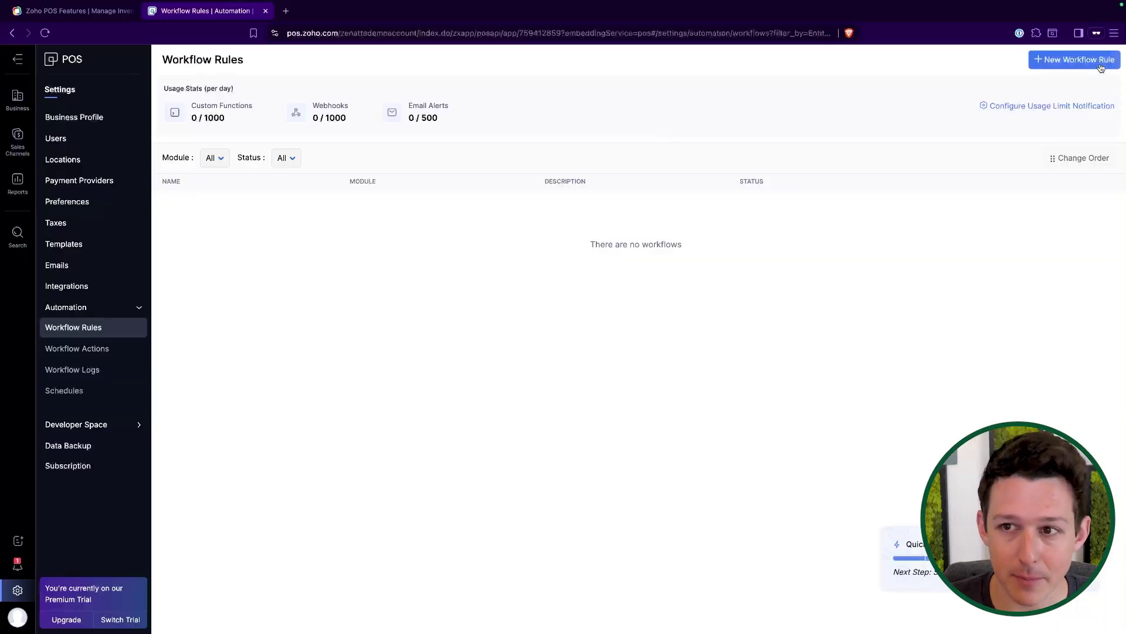
pyautogui.click(1101, 65)
pyautogui.click(607, 160)
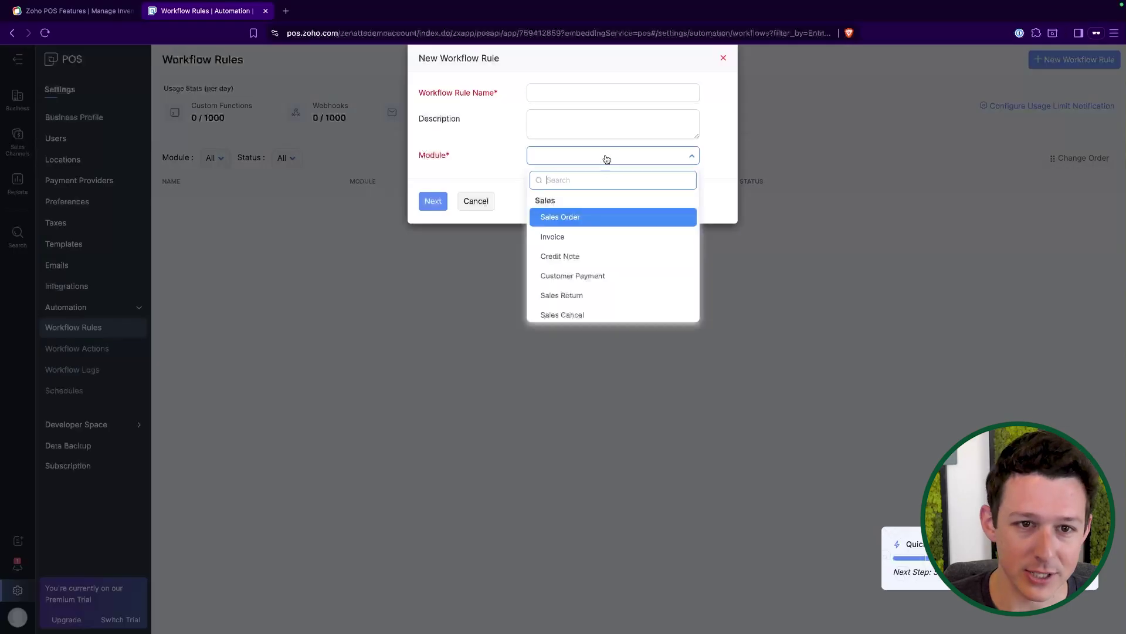
pyautogui.click(473, 156)
pyautogui.click(476, 200)
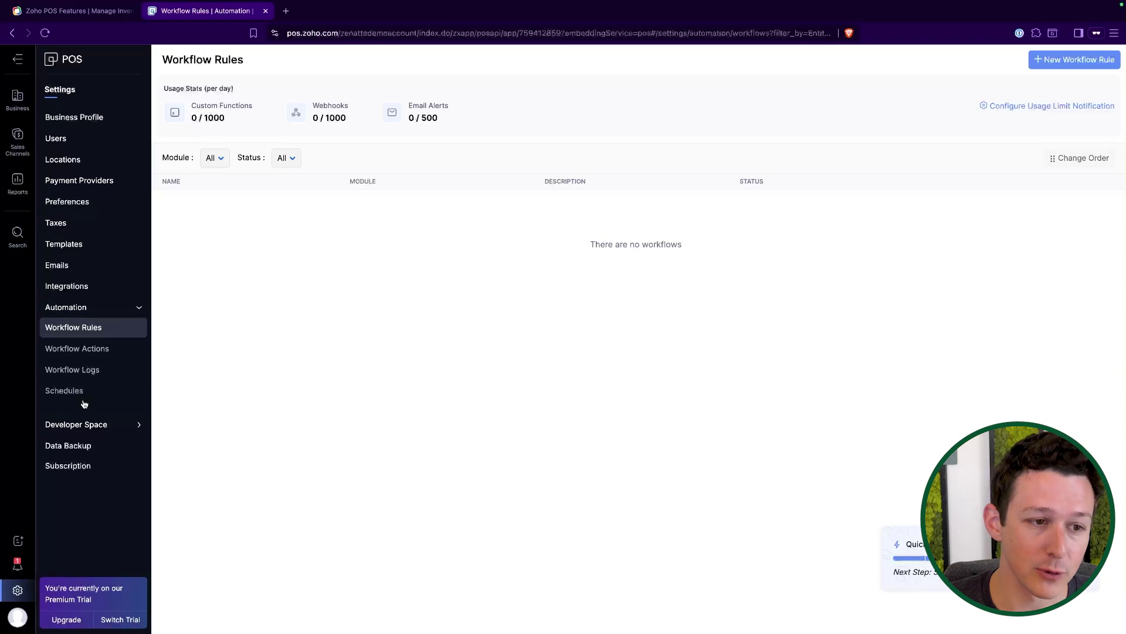
# Step: Look through the Workflow Actions, Workflow Logs and Schedules pages and expand the Developer Space settings
pyautogui.click(108, 352)
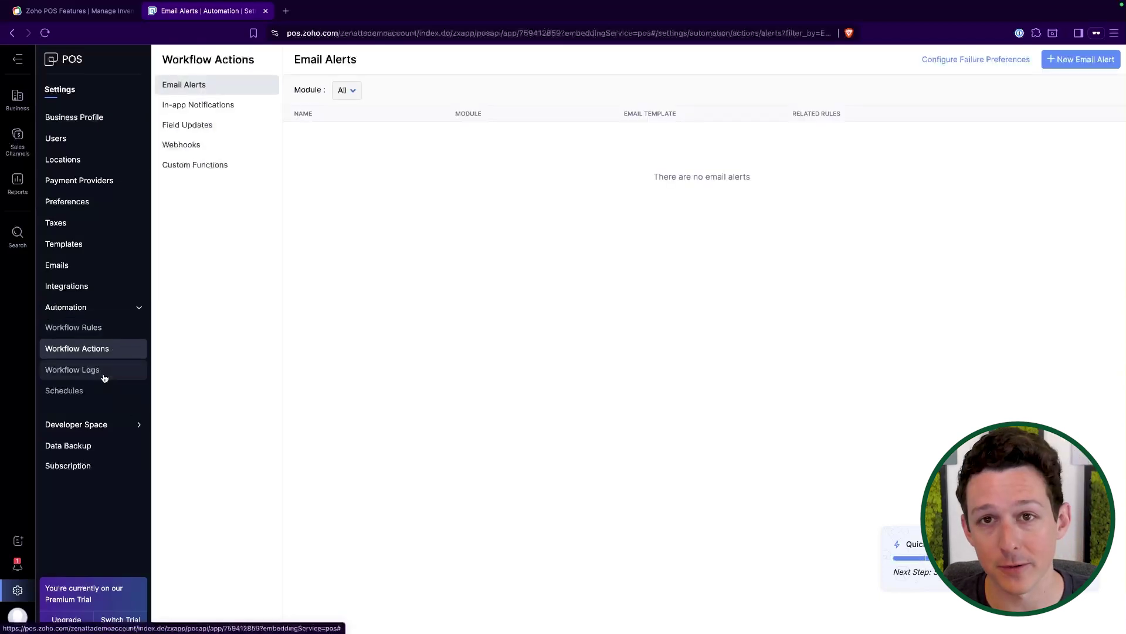
pyautogui.click(103, 374)
pyautogui.click(98, 390)
pyautogui.click(109, 356)
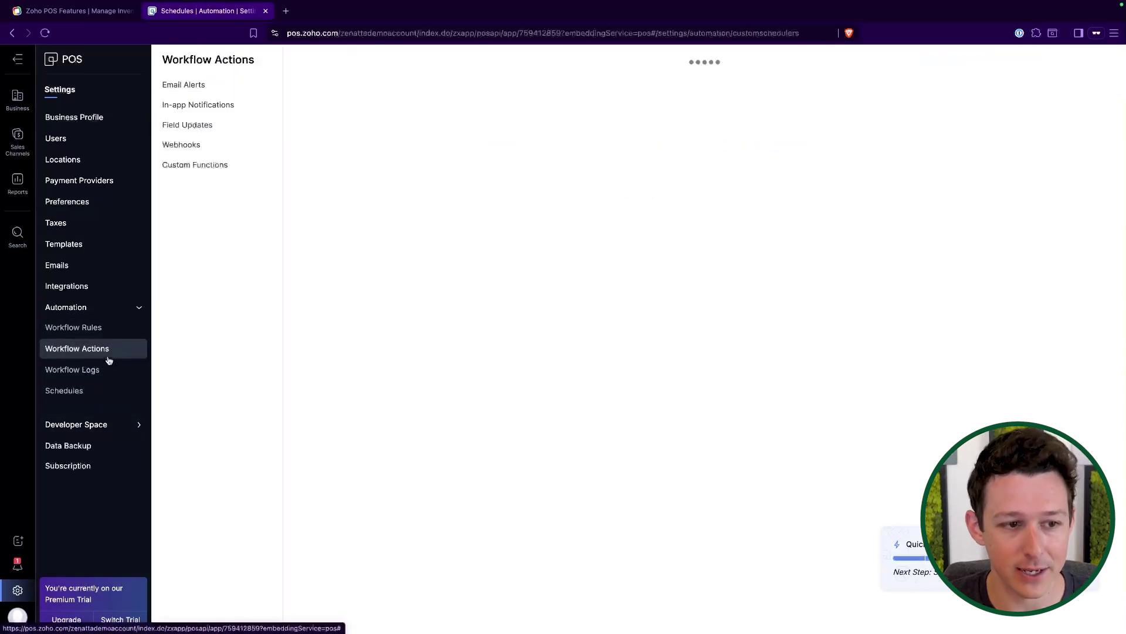
pyautogui.click(111, 425)
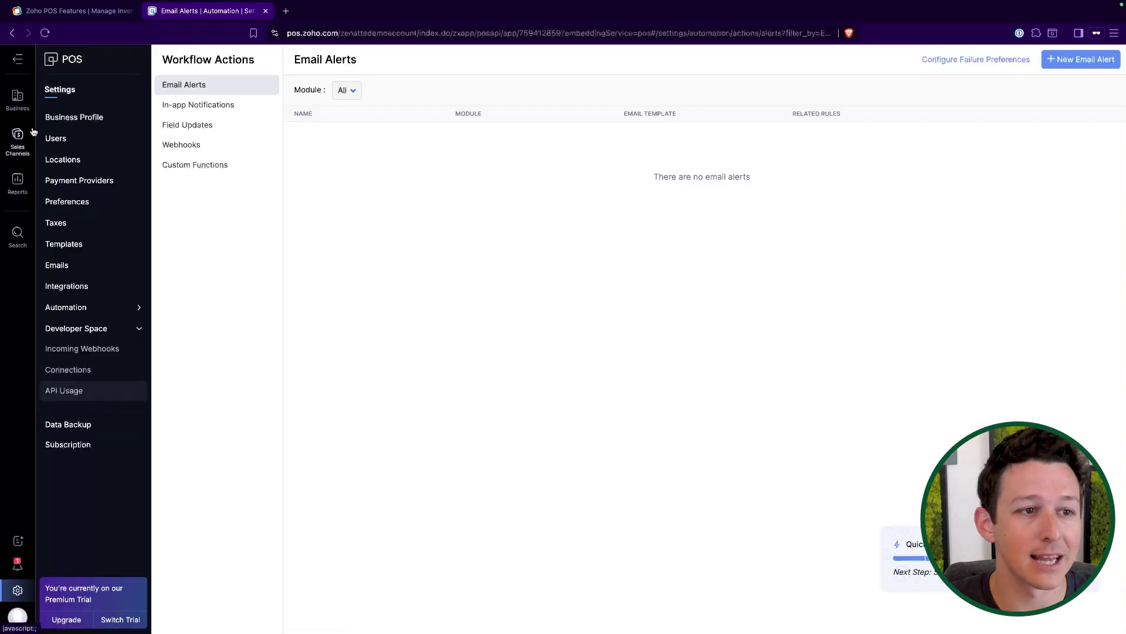
# Step: Open the Reports Center, view the Sales by Customer report and return to the list of all reports
pyautogui.click(18, 98)
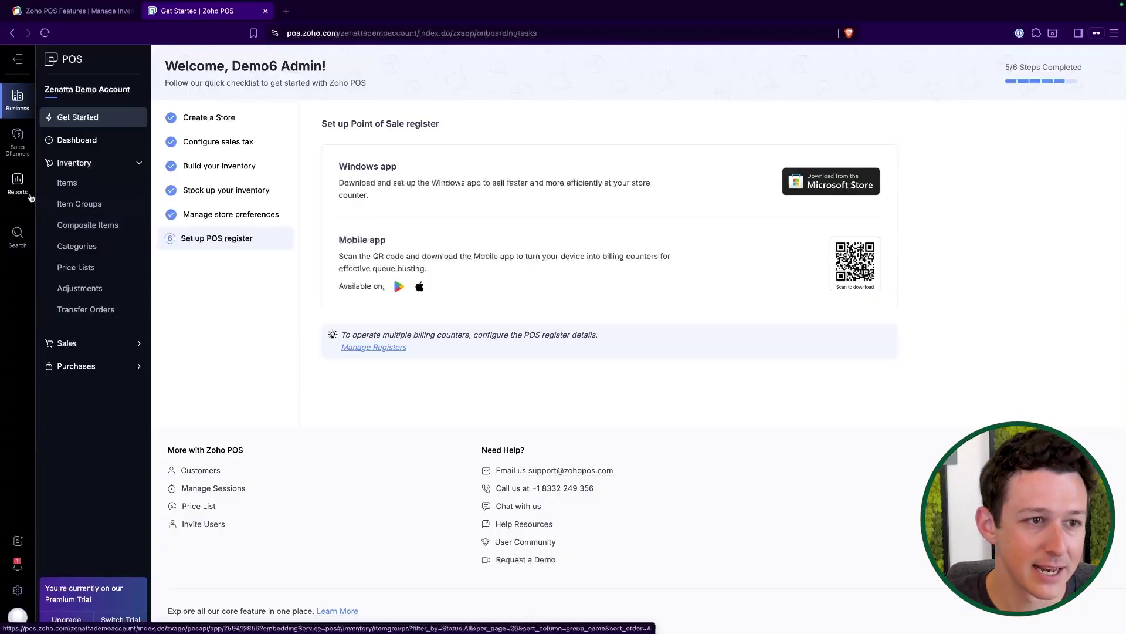
pyautogui.click(7, 188)
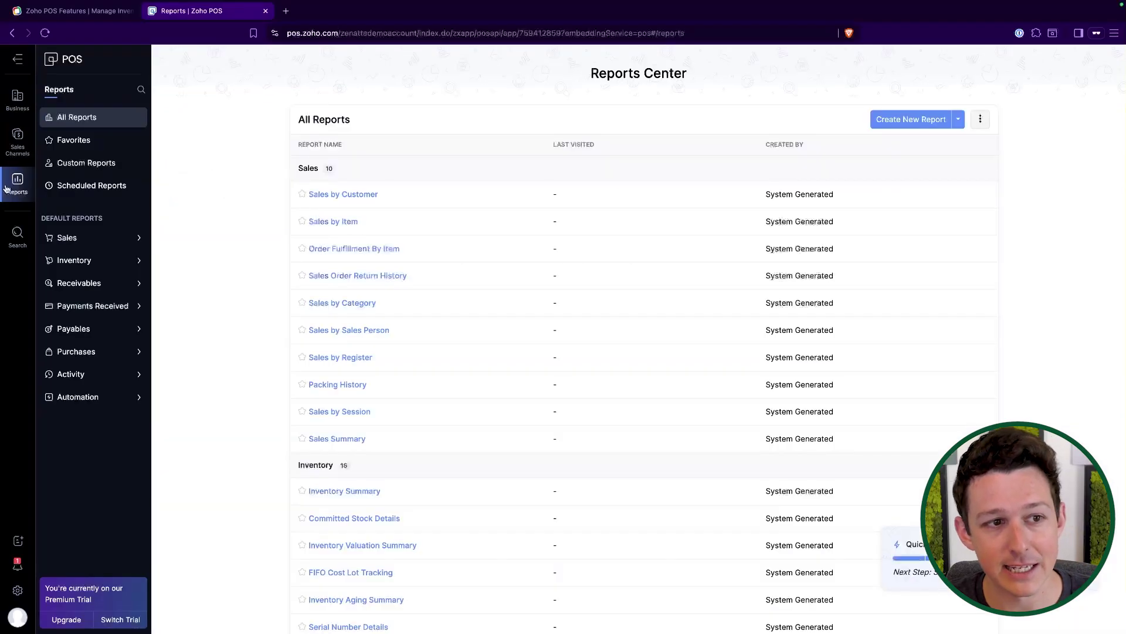
pyautogui.click(104, 244)
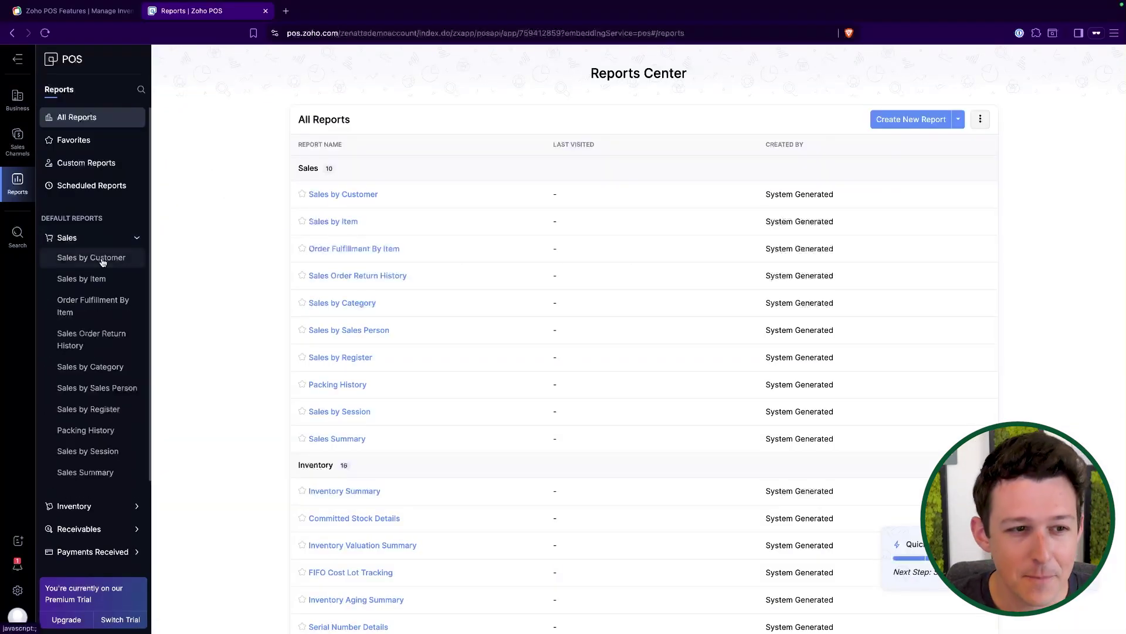
pyautogui.click(103, 260)
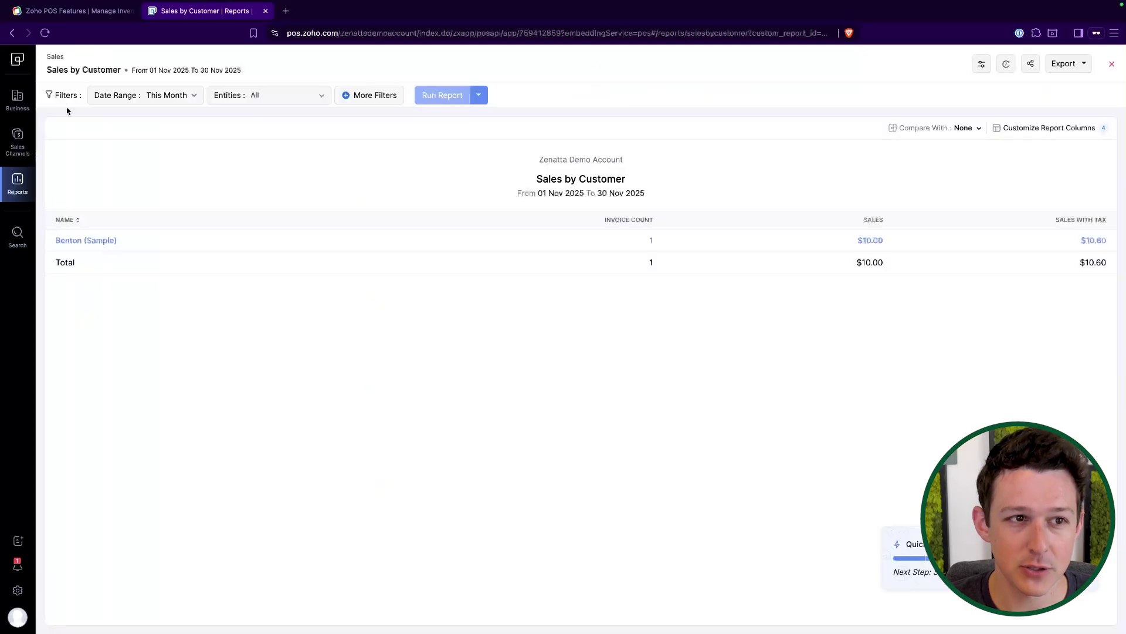
pyautogui.click(13, 34)
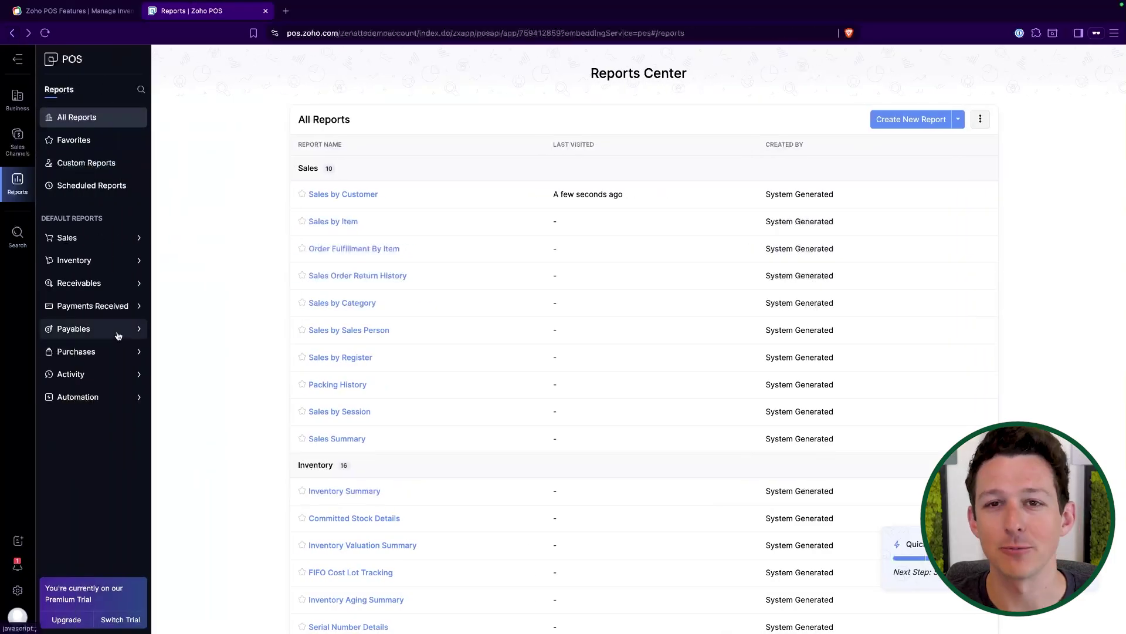
# Step: Browse the full list of default reports in the Reports Center, from Sales to Automation
pyautogui.scroll(-6, 318, 263)
pyautogui.scroll(-10, 319, 263)
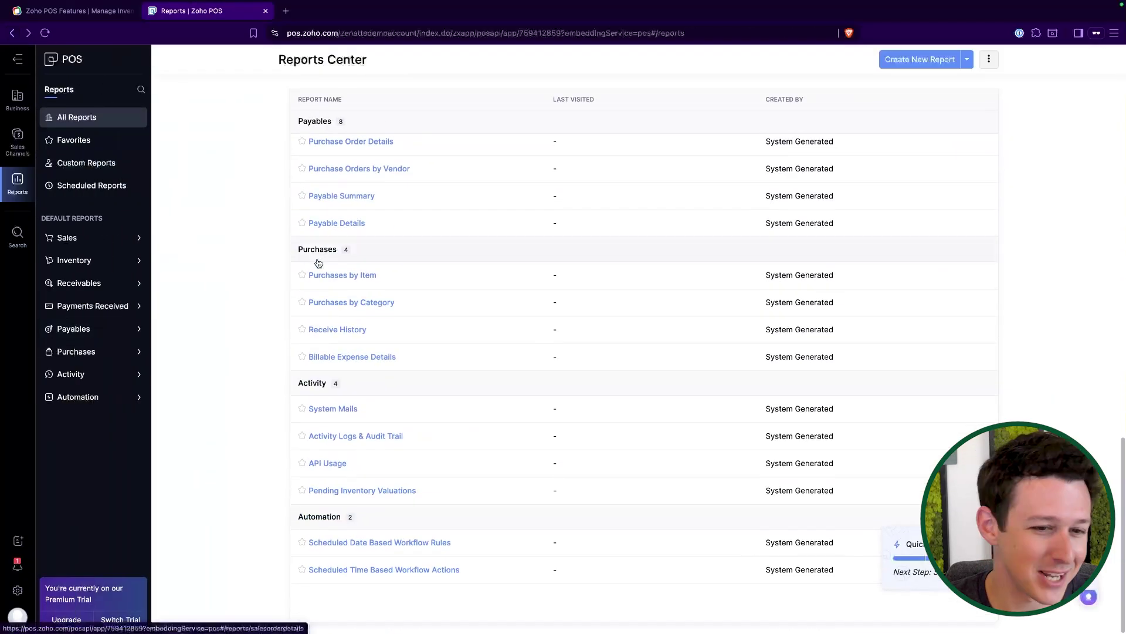
pyautogui.scroll(10, 276, 212)
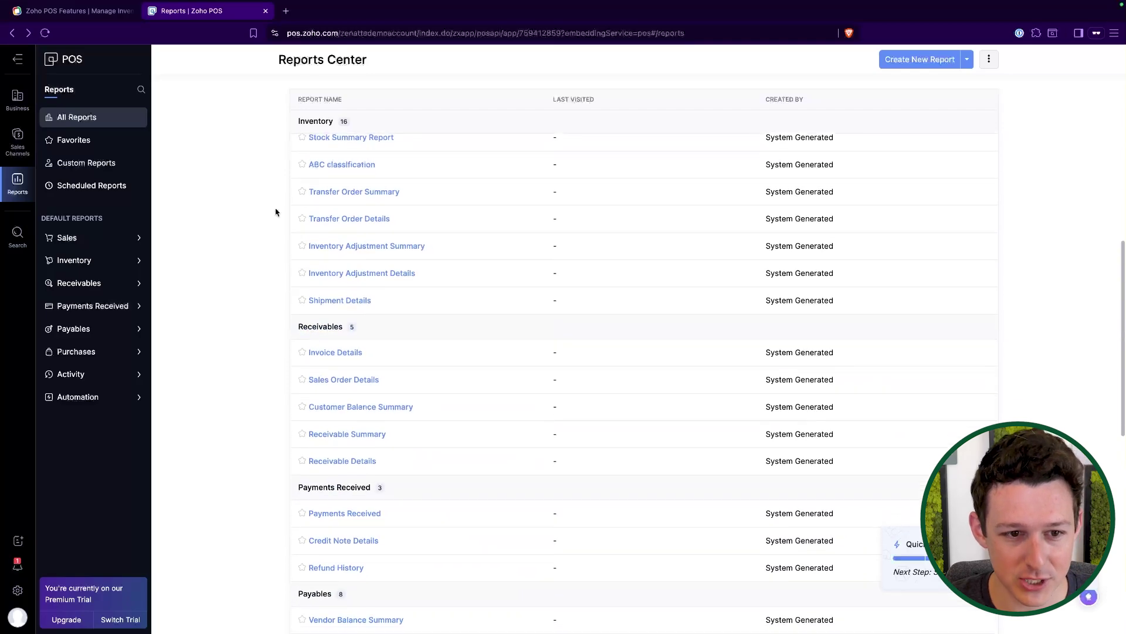
pyautogui.scroll(5, 276, 211)
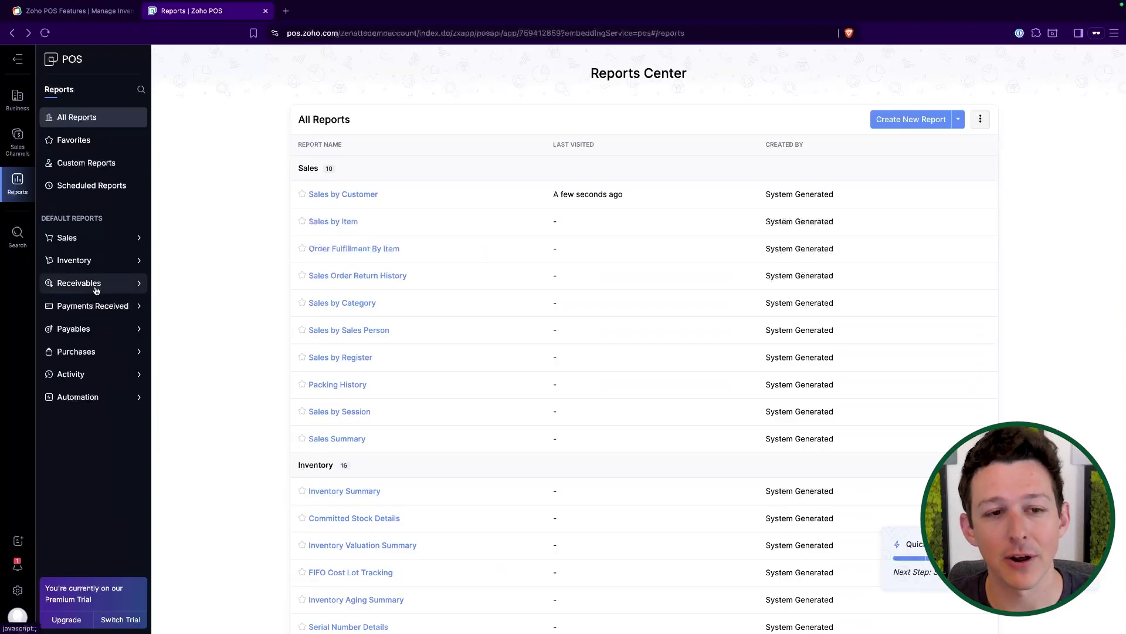
# Step: Revisit the Billing Apps sales channel page and examine the session life cycle diagram in the Sales Sessions section
pyautogui.click(22, 150)
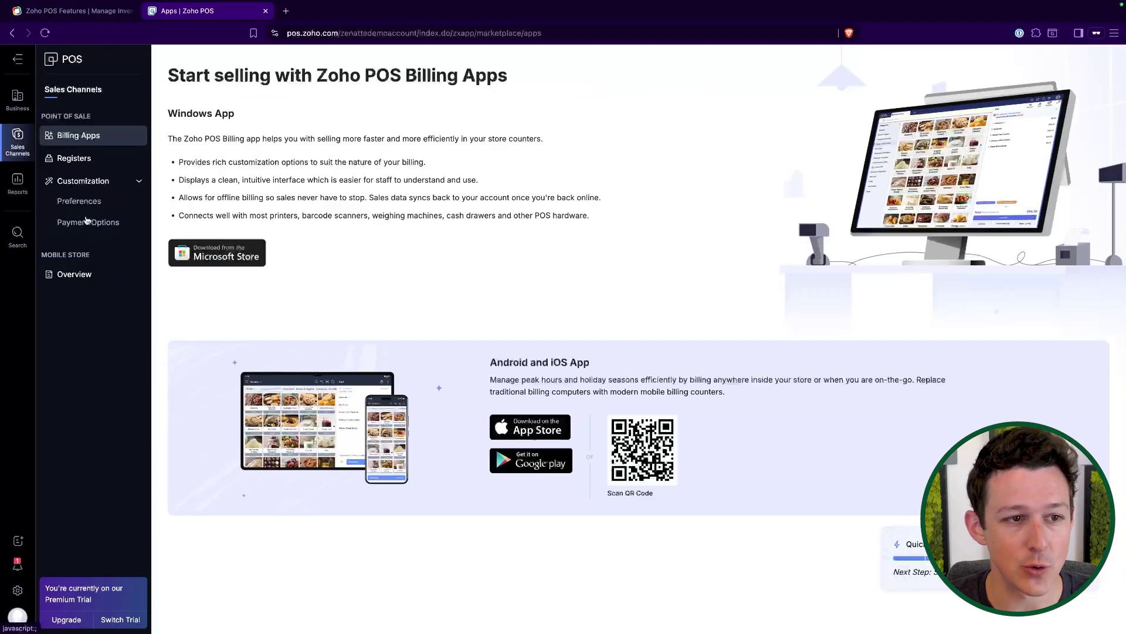
pyautogui.click(18, 100)
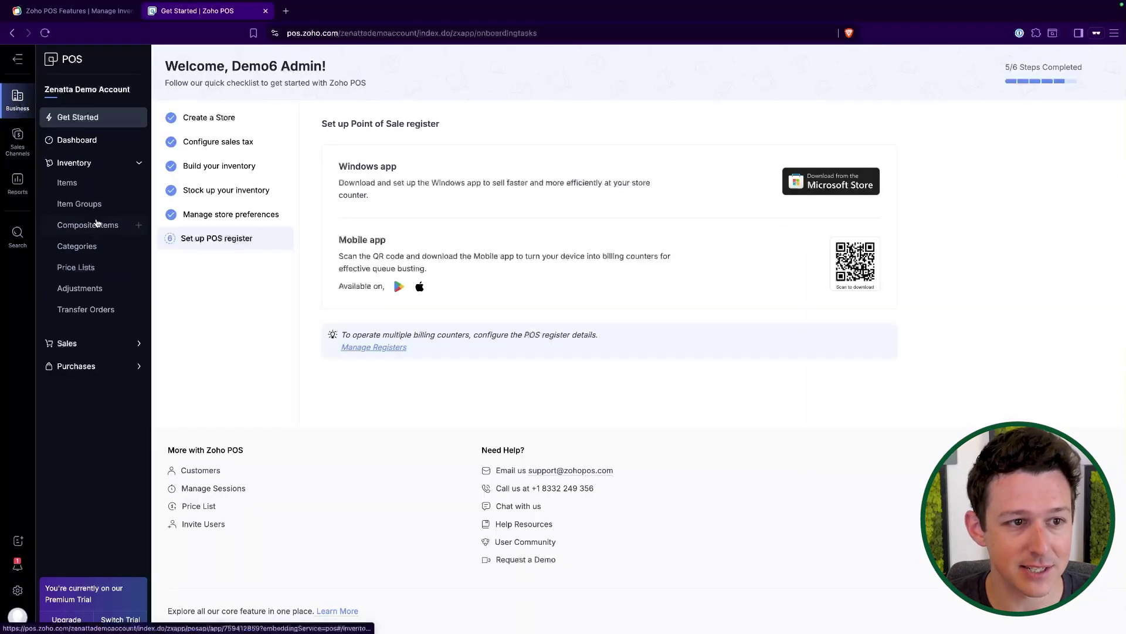
pyautogui.click(132, 345)
pyautogui.click(83, 374)
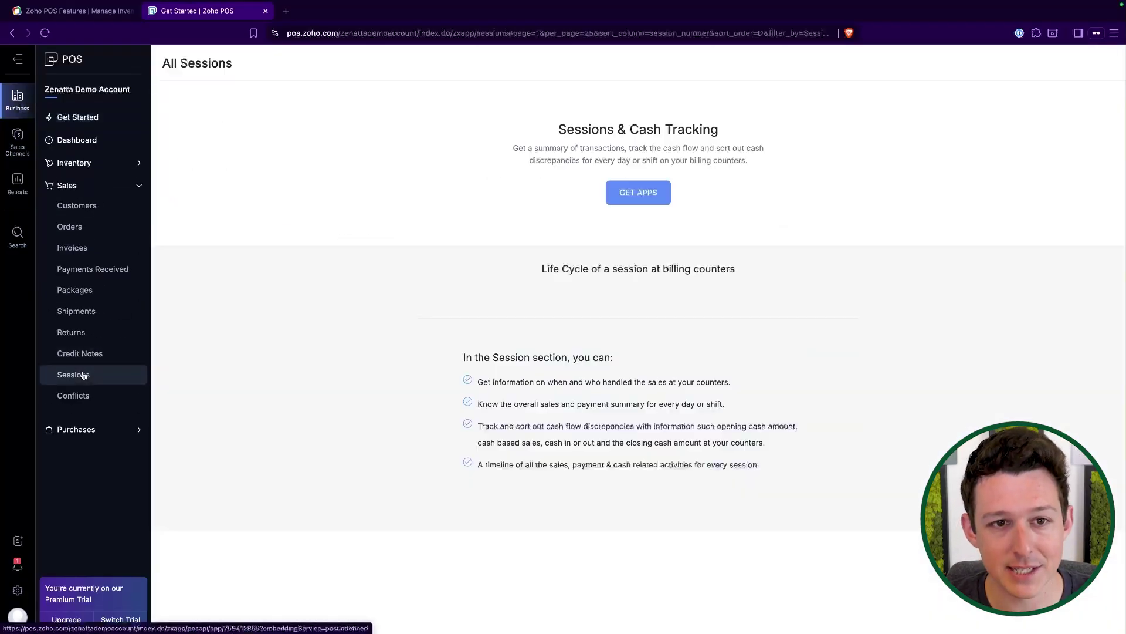
pyautogui.scroll(-2, 526, 430)
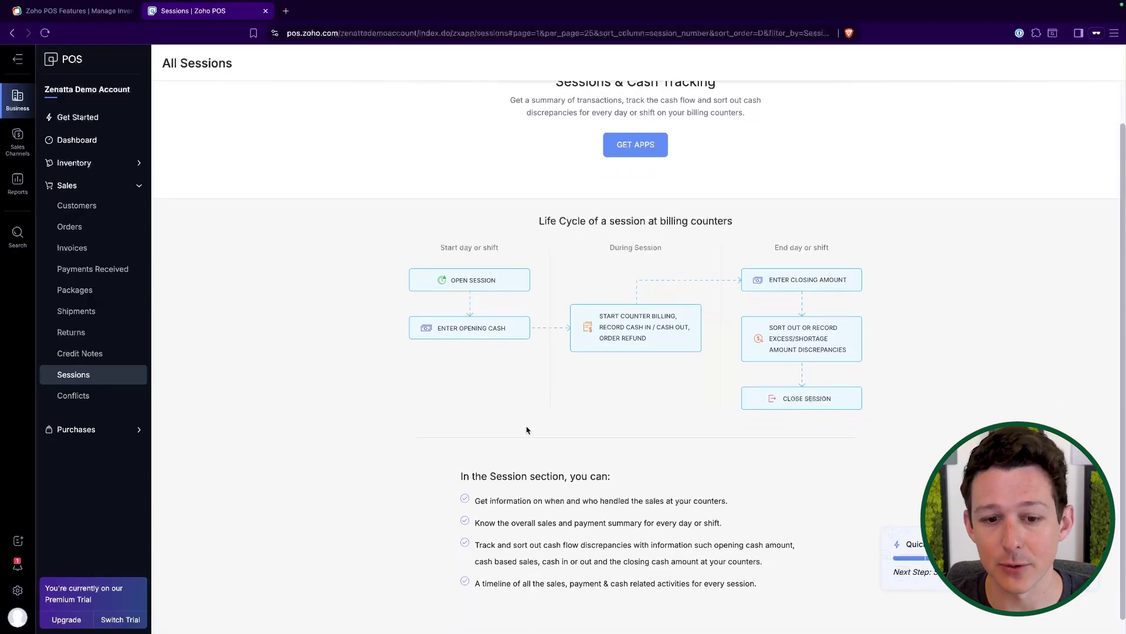
pyautogui.moveTo(567, 247); pyautogui.dragTo(679, 460)
pyautogui.click(679, 460)
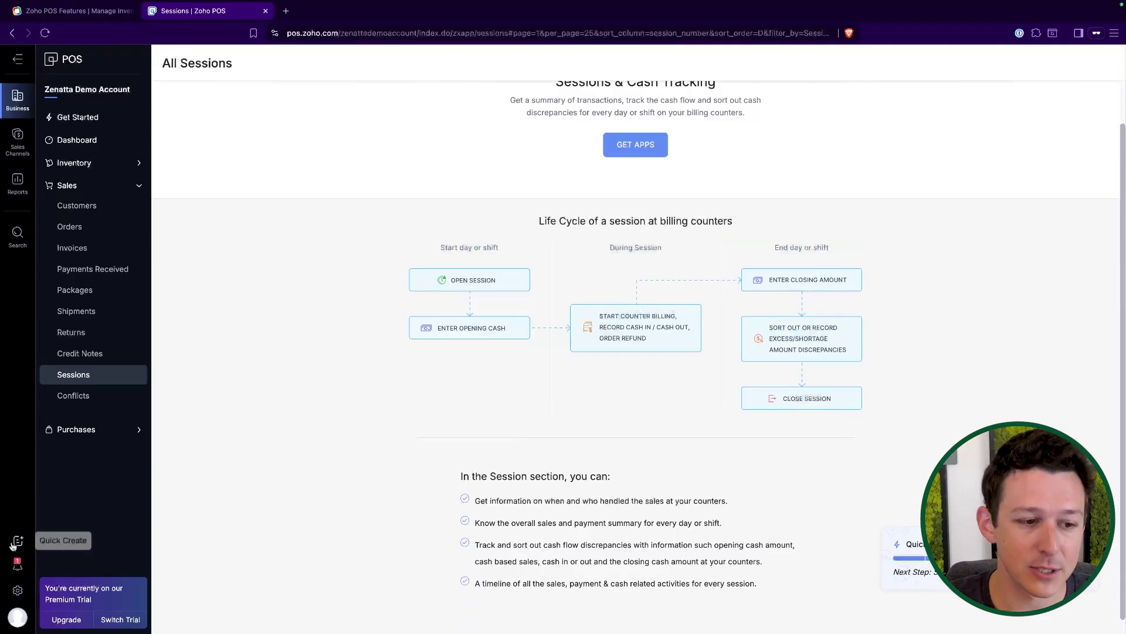
# Step: Revisit the Settings and Reports areas, and switch to the Zoho POS Features web page to look it over
pyautogui.click(16, 590)
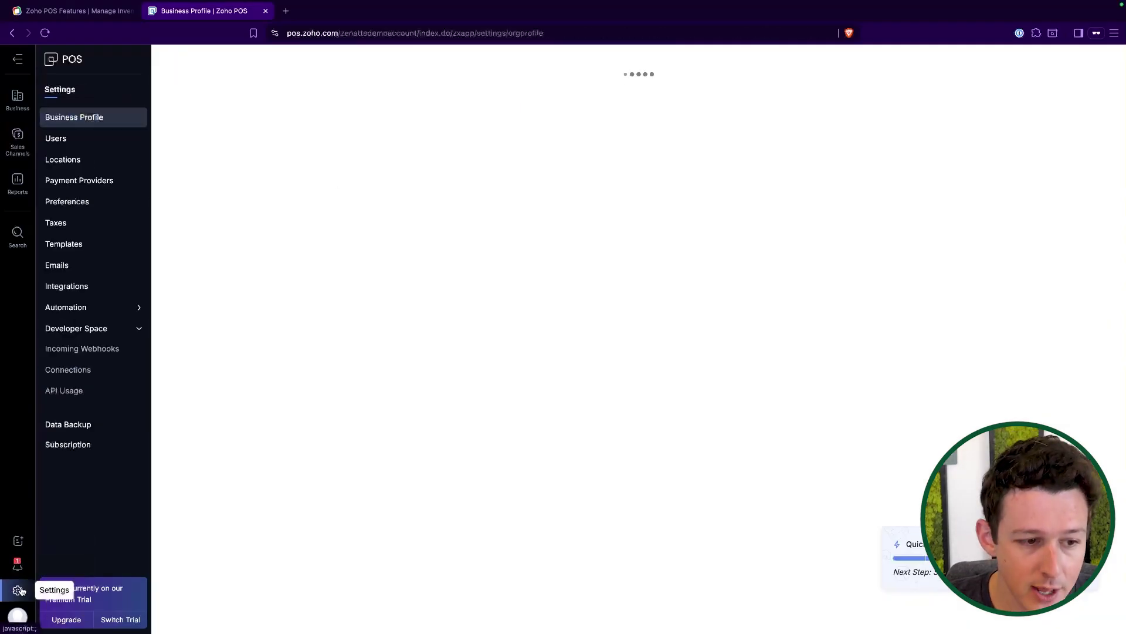
pyautogui.click(17, 182)
pyautogui.hotkey('ctrl', 'shift', 'Tab')
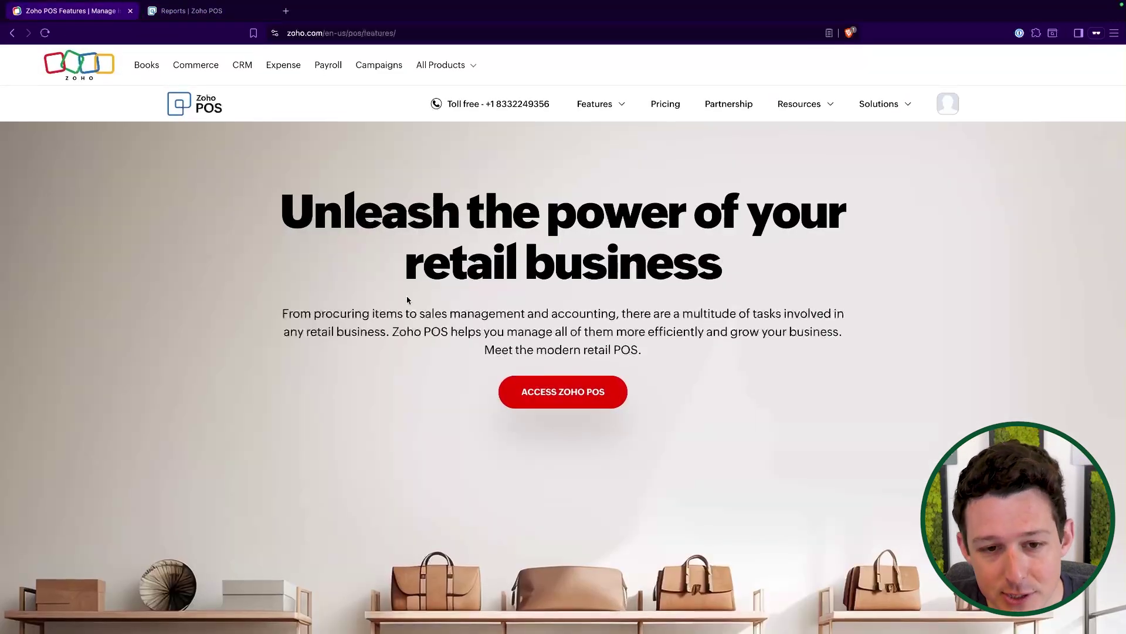
pyautogui.scroll(-20, 407, 300)
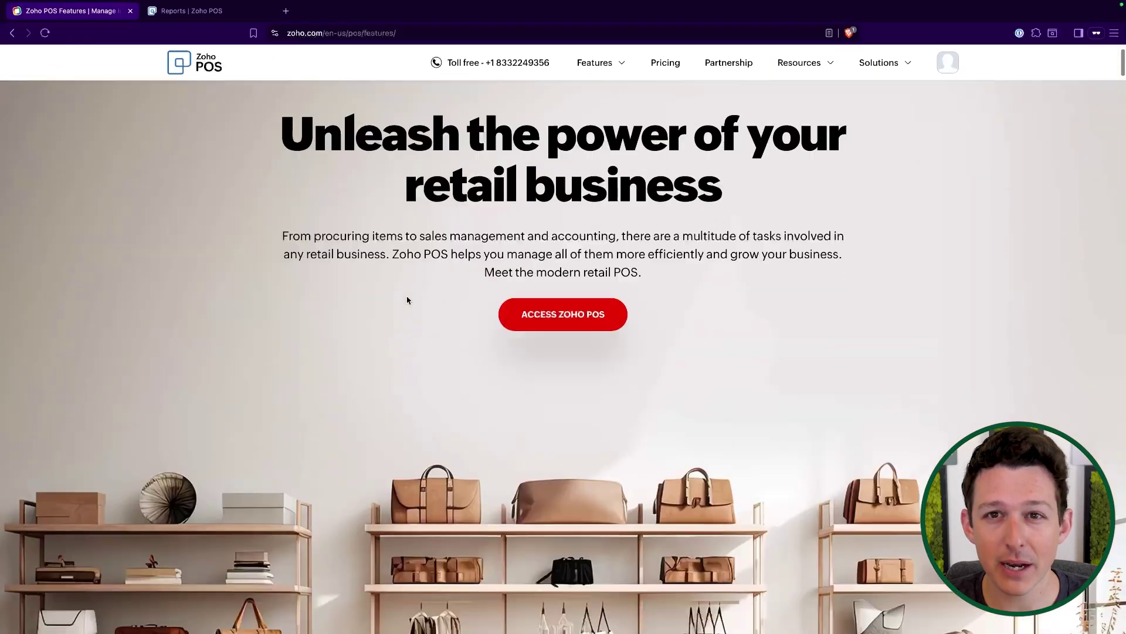
pyautogui.scroll(8, 409, 299)
pyautogui.scroll(10, 409, 300)
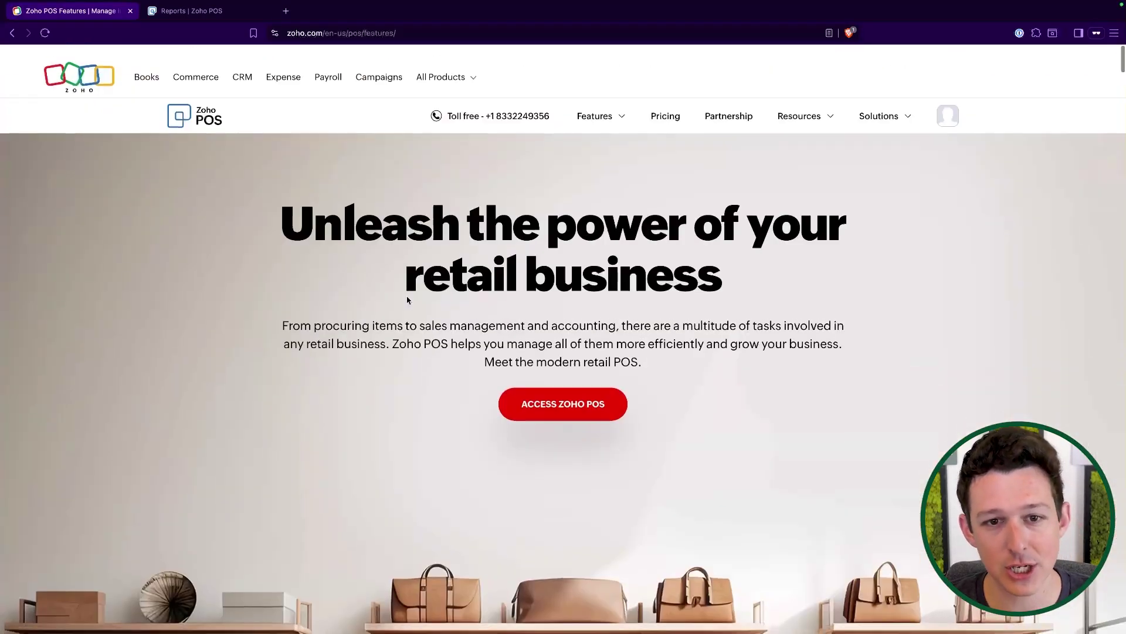